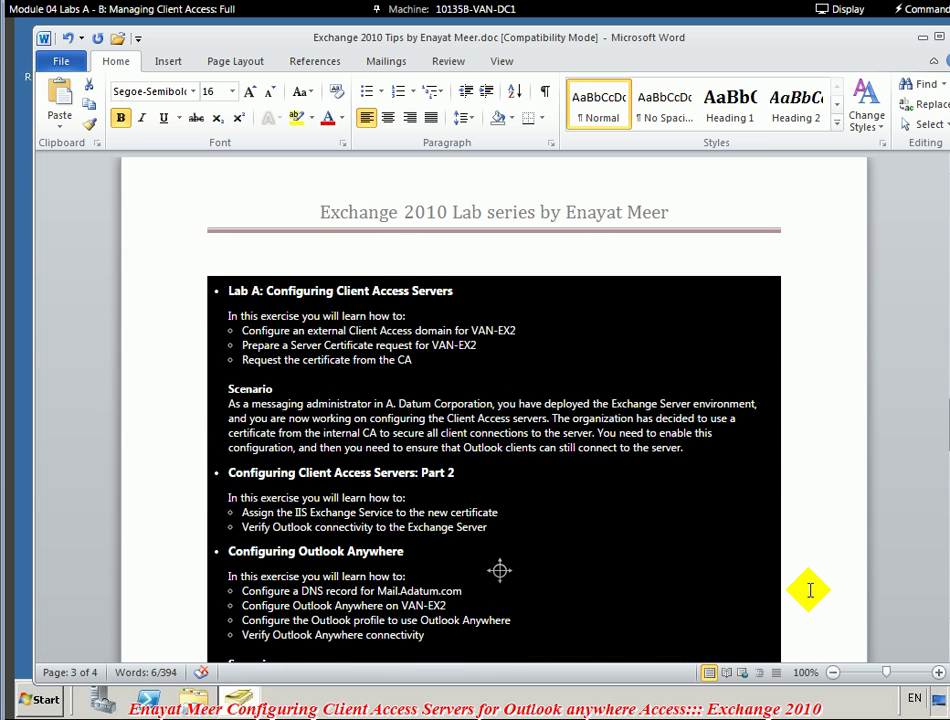
- Paste a 'Configuring Client Access Servers' bullet under the diagram, add an empty bullet, and minimise Word
scroll(810, 590, "down", 1)
scroll(810, 590, "down", 1)
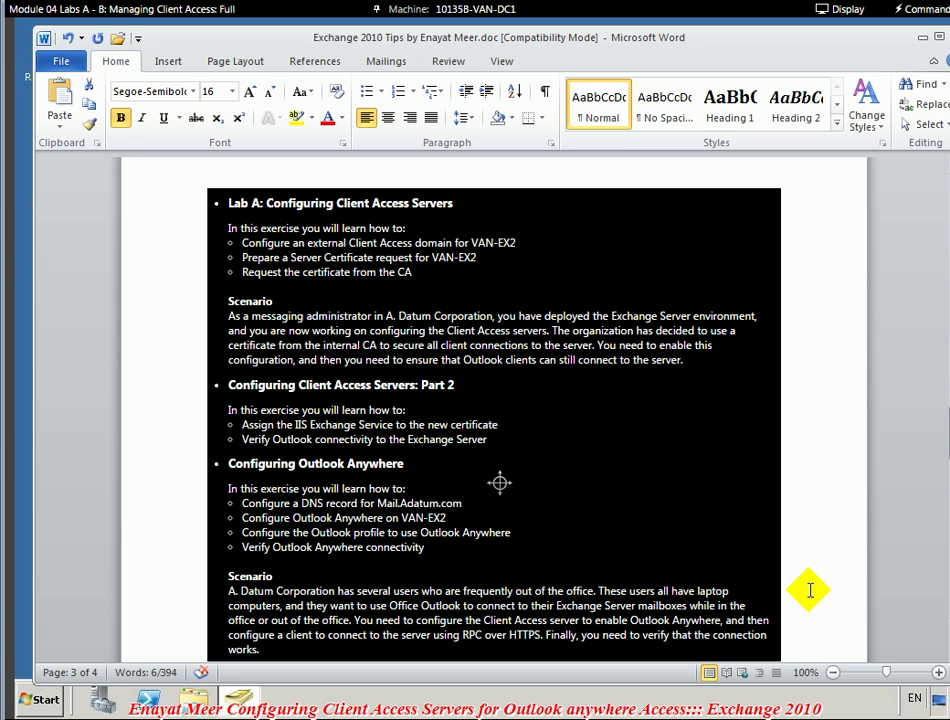
scroll(810, 590, "down", 1)
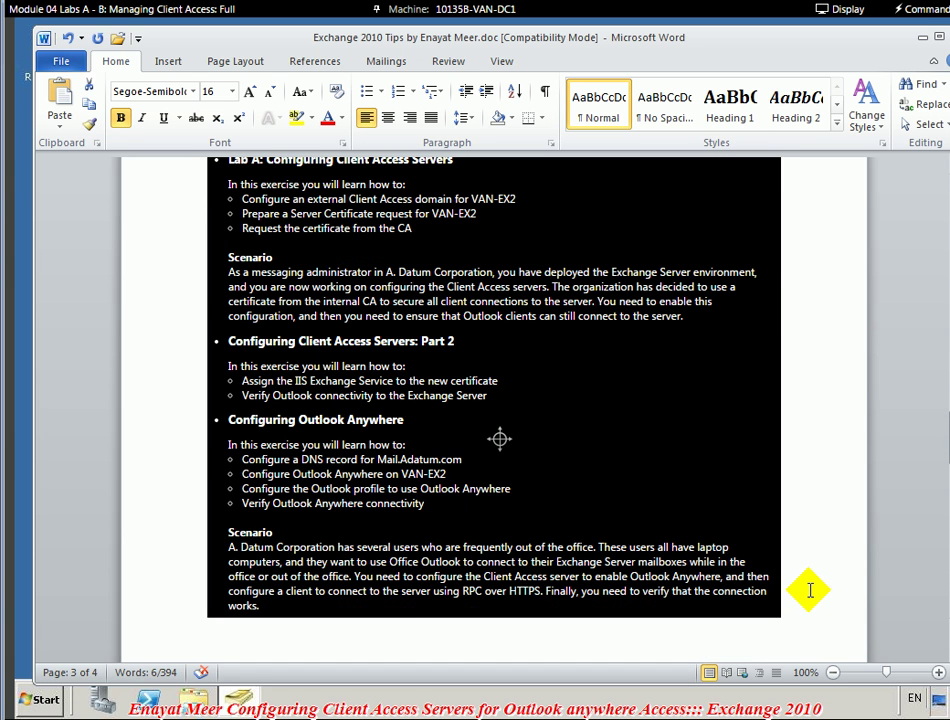
scroll(810, 590, "up", 1)
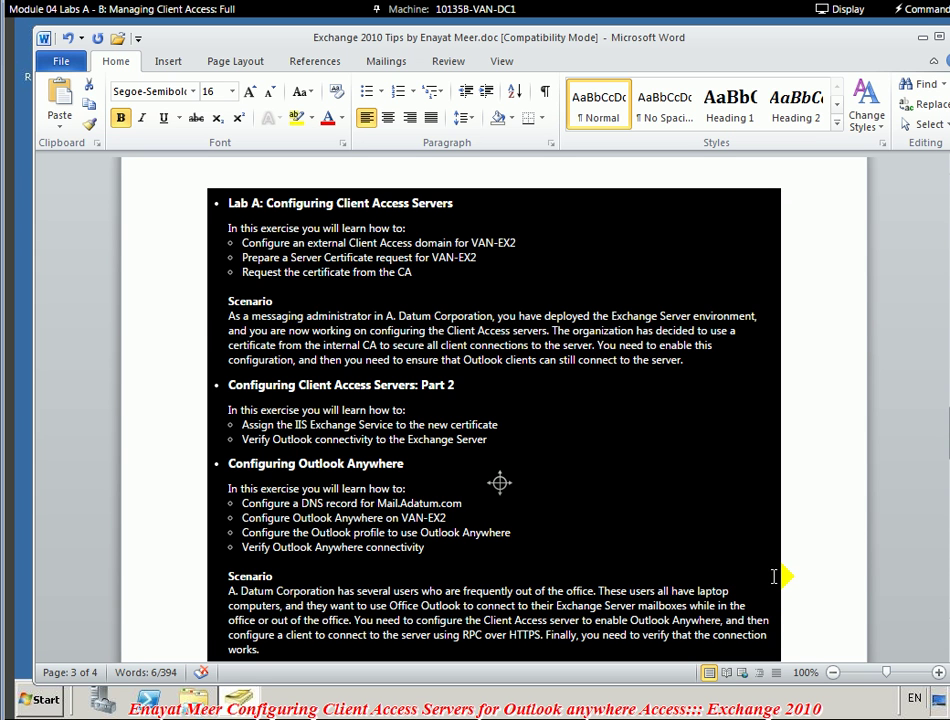
scroll(773, 576, "up", 12)
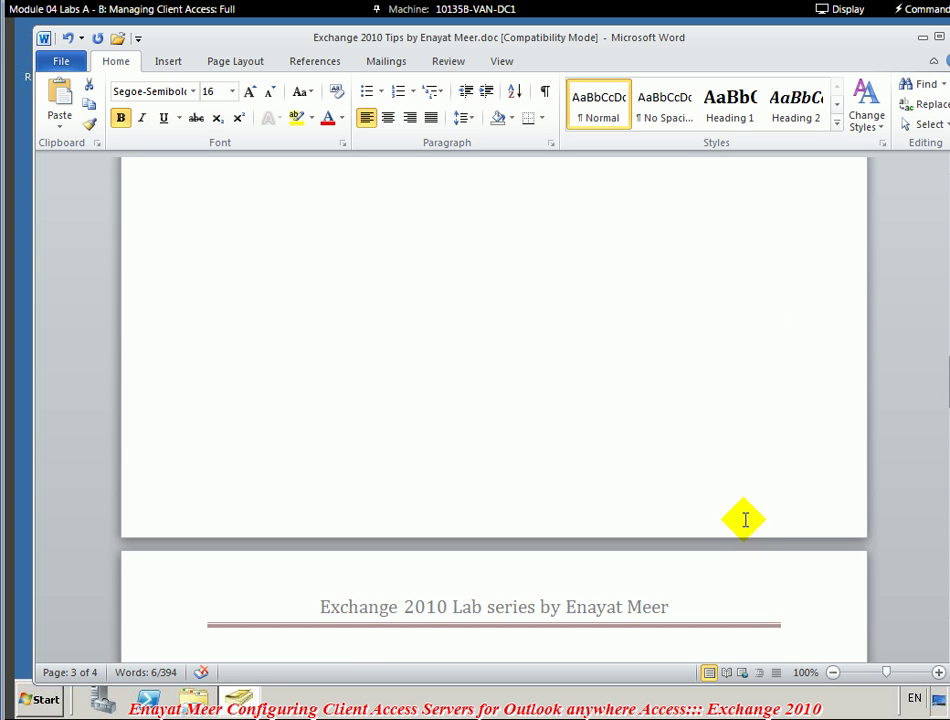
scroll(741, 507, "up", 12)
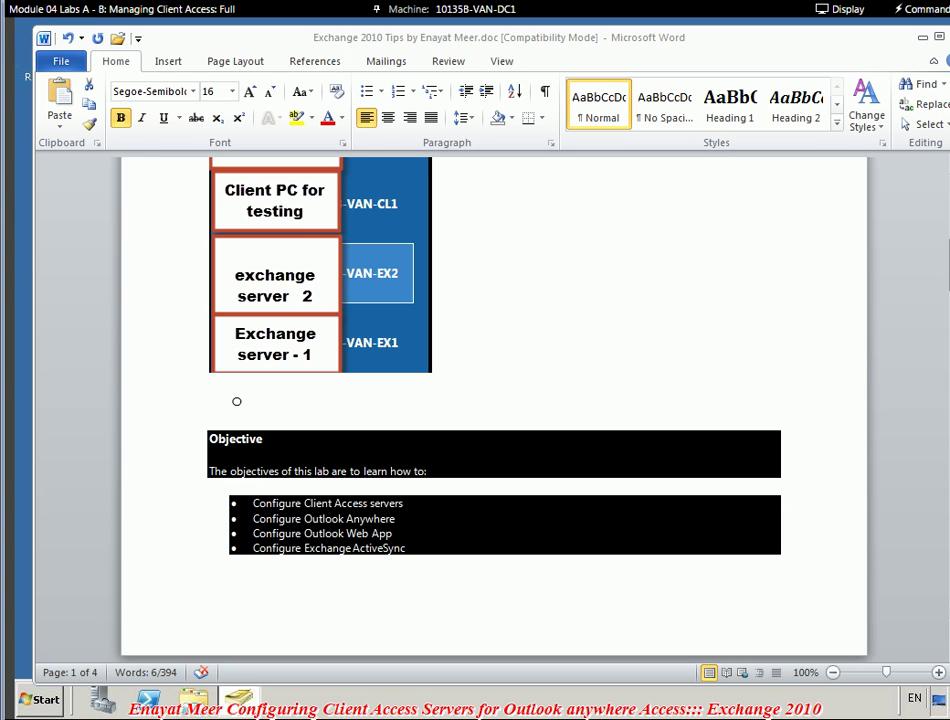
left_click(271, 396)
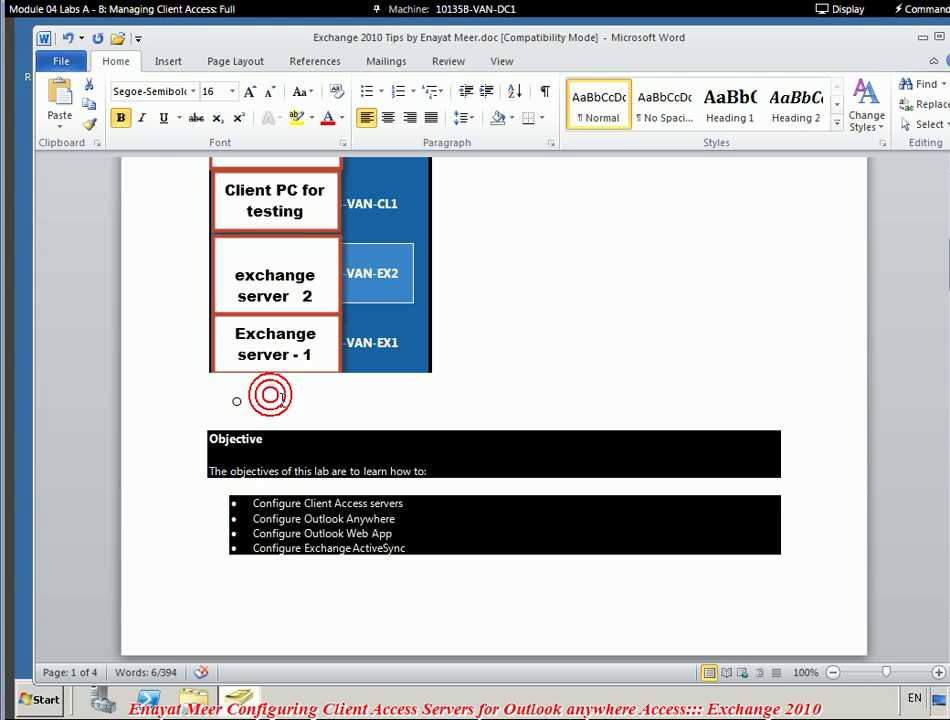
type("Configuring Client Access Servers")
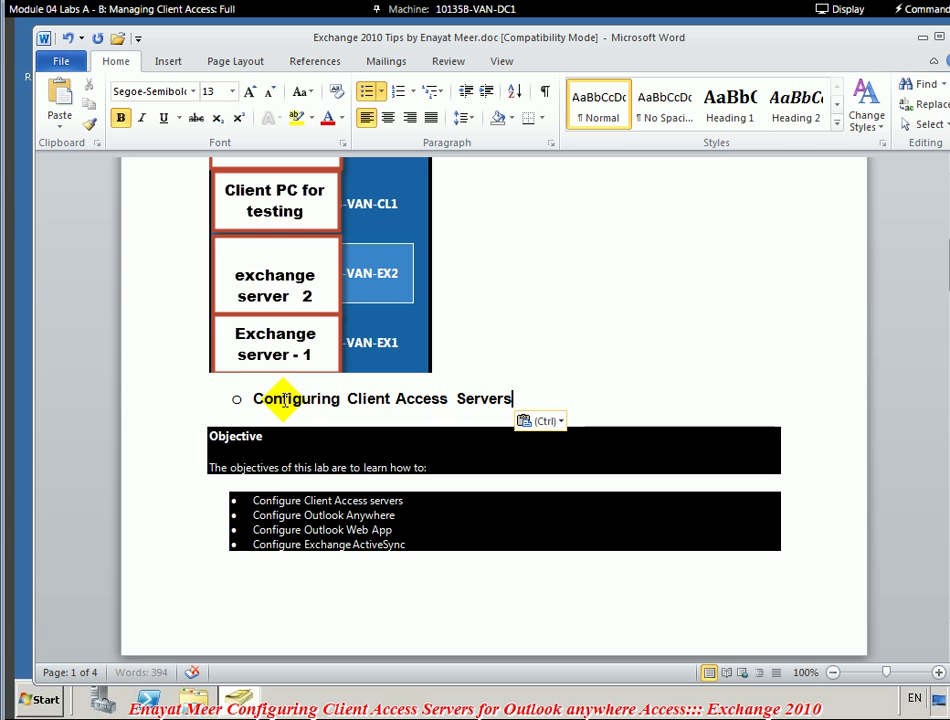
key("Return")
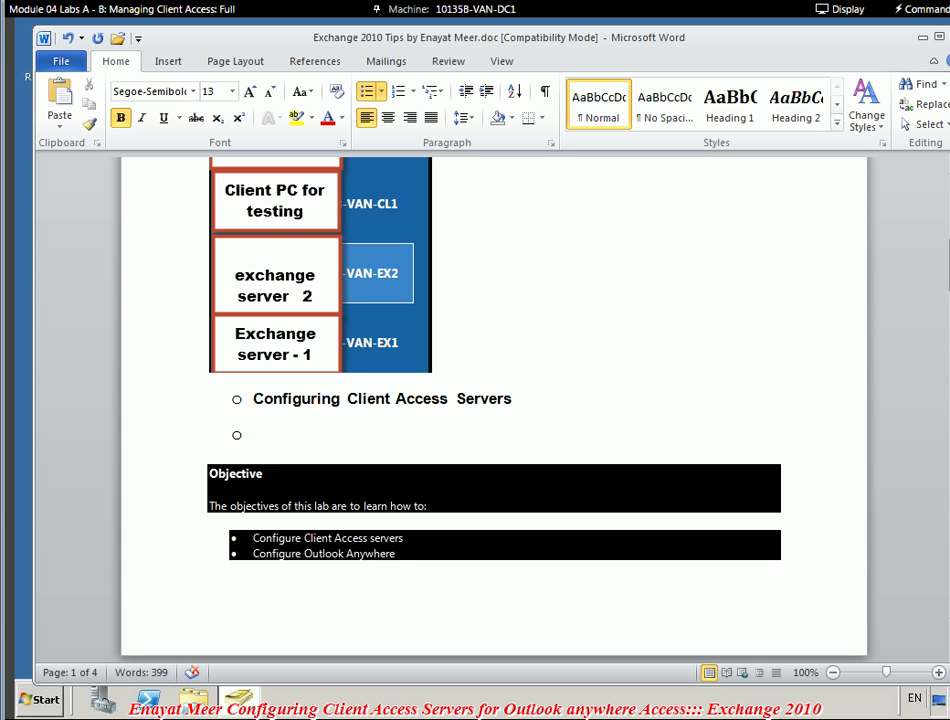
left_click(923, 39)
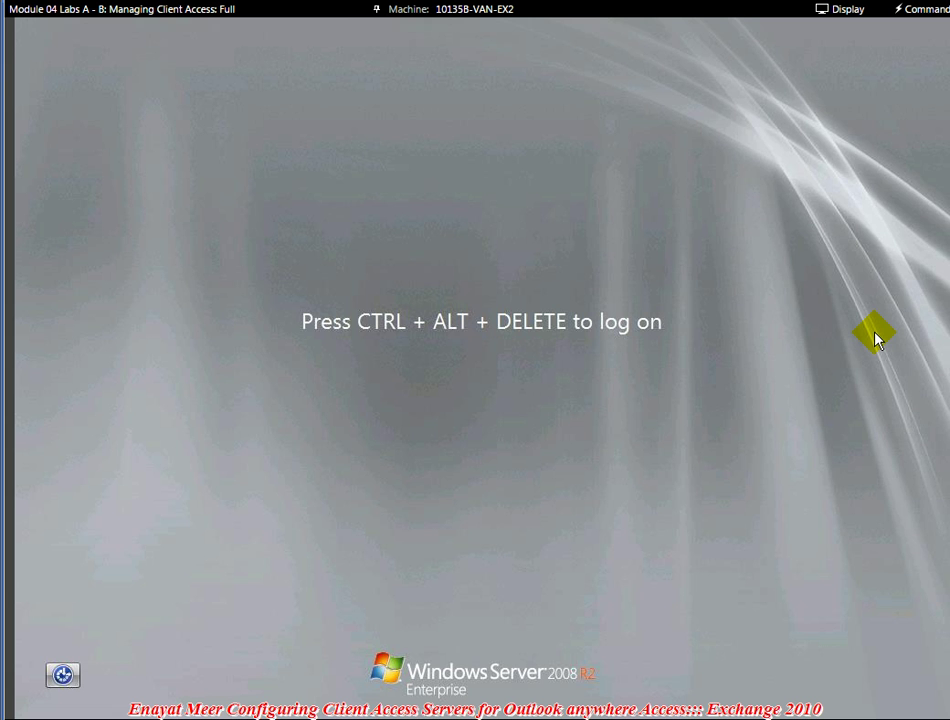
- Sign in to VAN-EX2 via Ctrl+Alt+Del with the account password
left_click(921, 10)
left_click(918, 31)
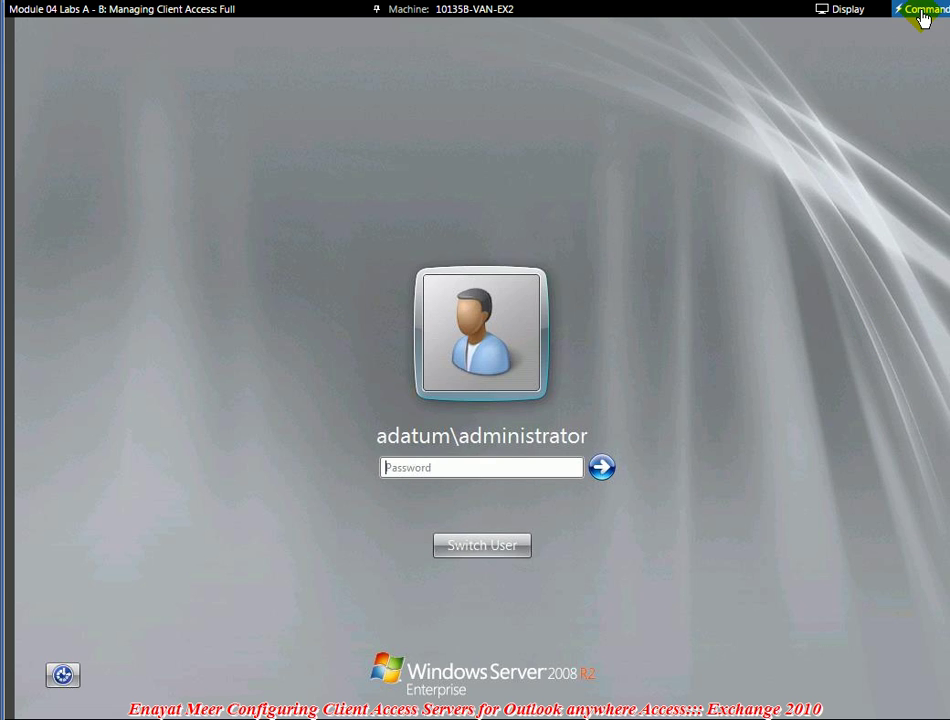
left_click(921, 10)
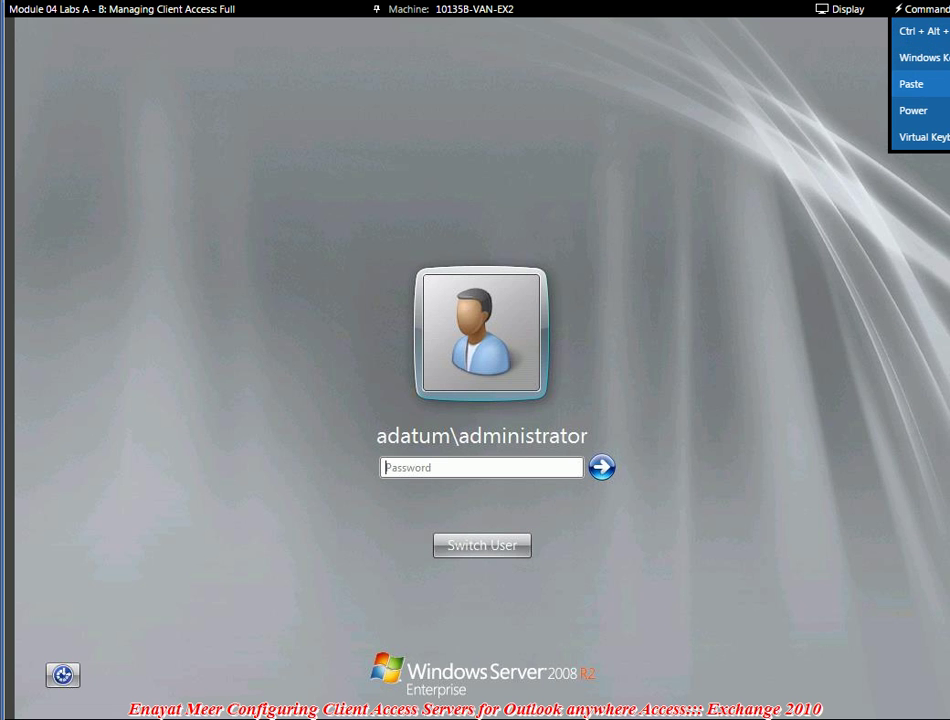
left_click(911, 84)
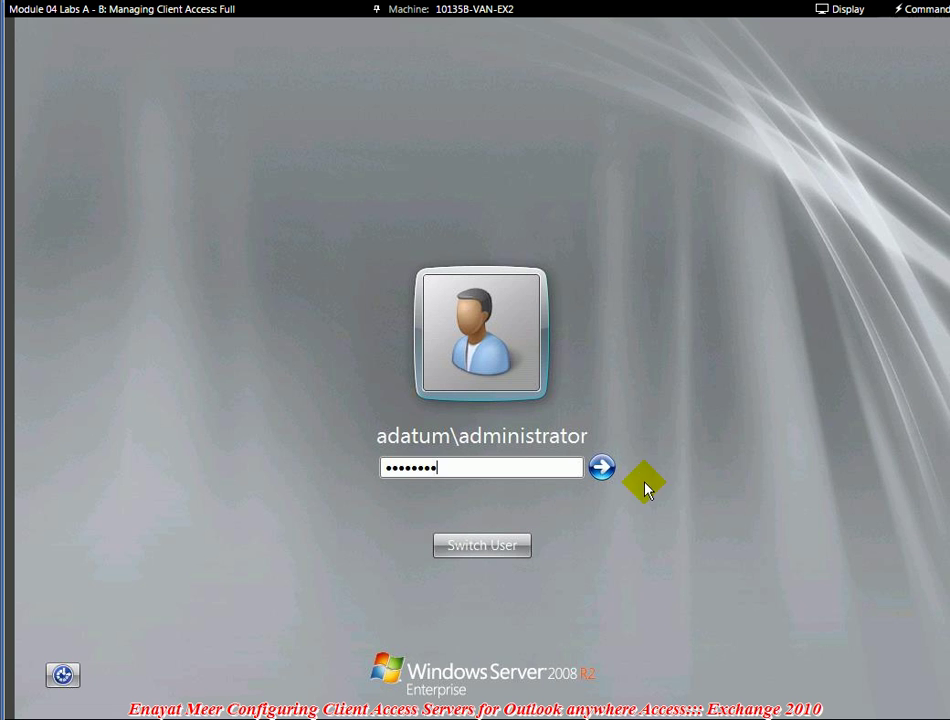
left_click(604, 476)
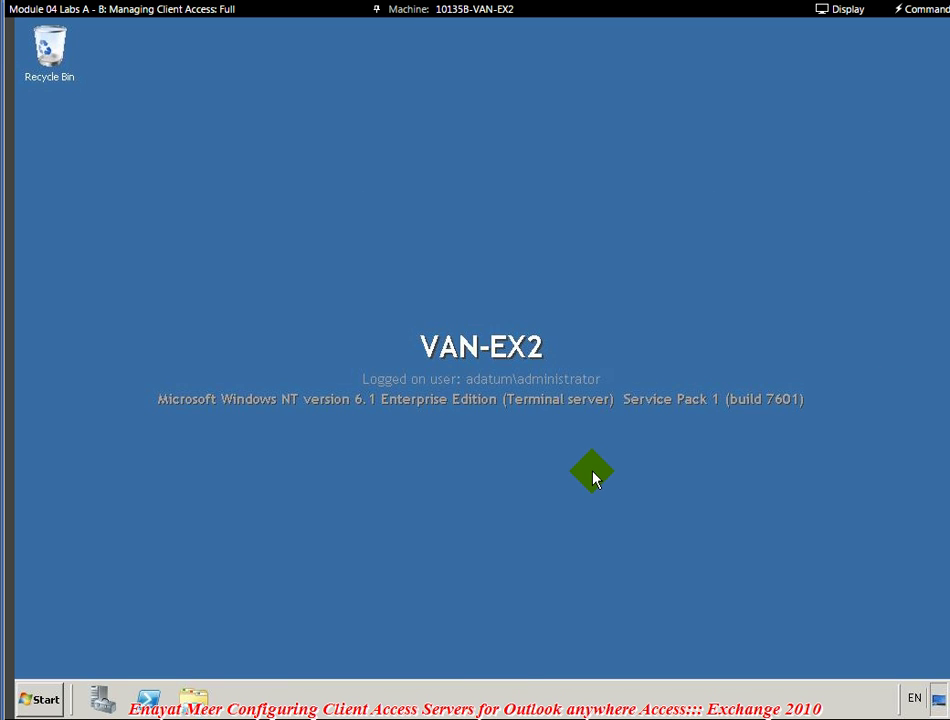
- Launch the Exchange Management Console from Microsoft Exchange Server 2010 and choose Restart Later
left_click(40, 699)
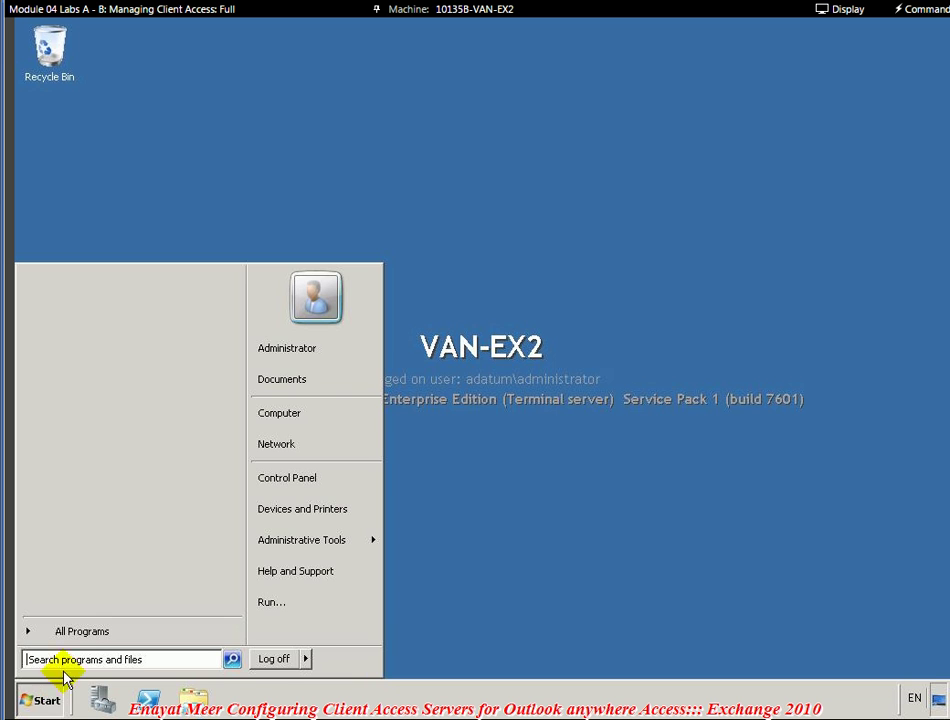
left_click(70, 634)
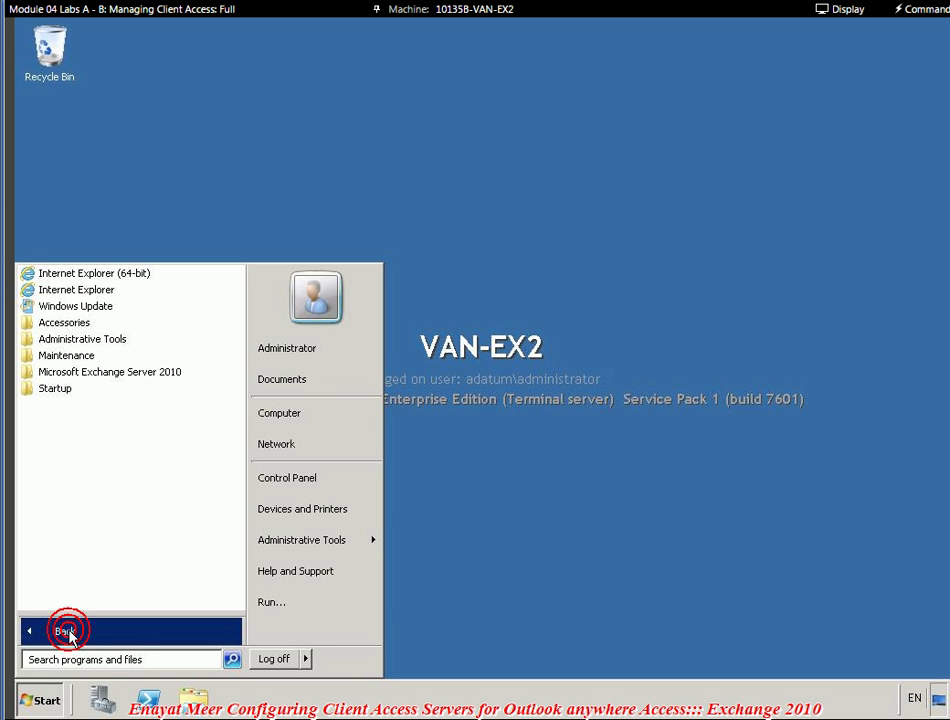
left_click(85, 373)
left_click(80, 388)
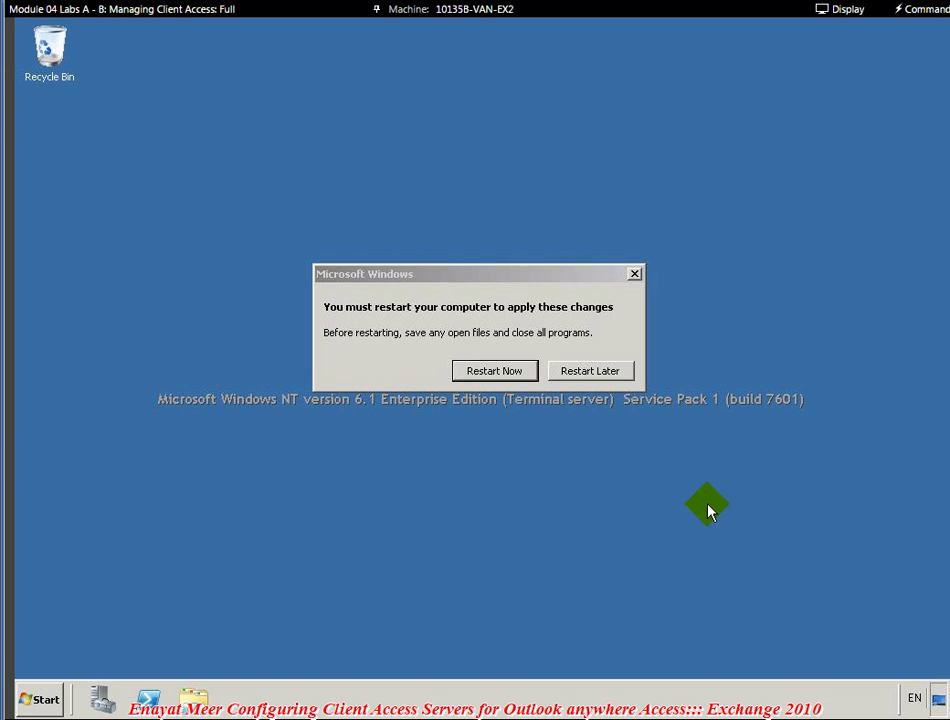
left_click(600, 373)
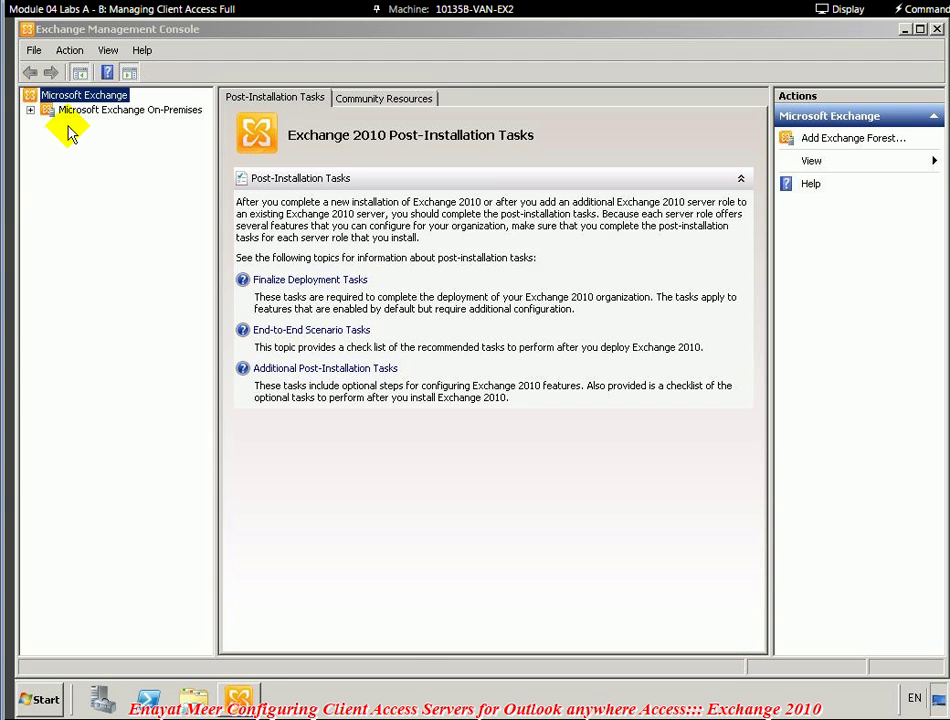
- Select Server Configuration > Client Access and start Configure External Client Access Domain
left_click(76, 110)
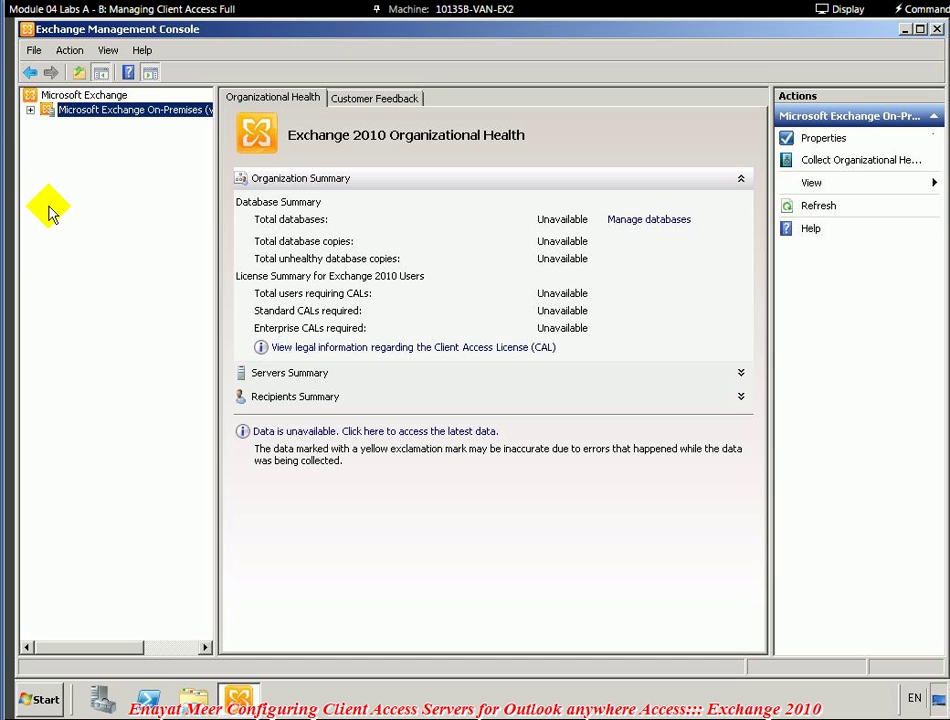
left_click(30, 110)
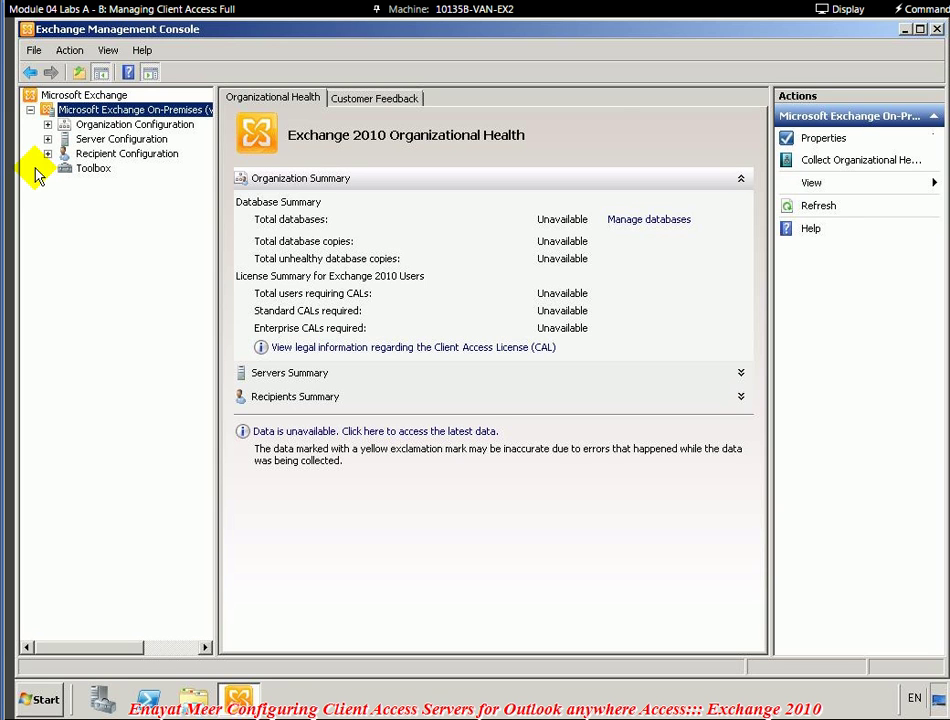
left_click(80, 139)
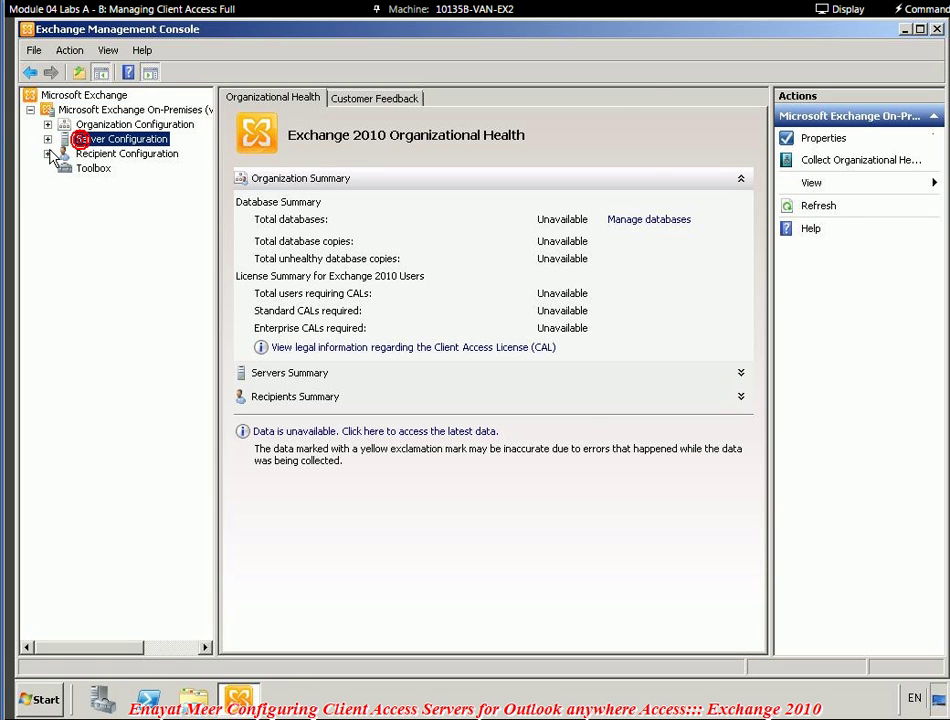
left_click(47, 139)
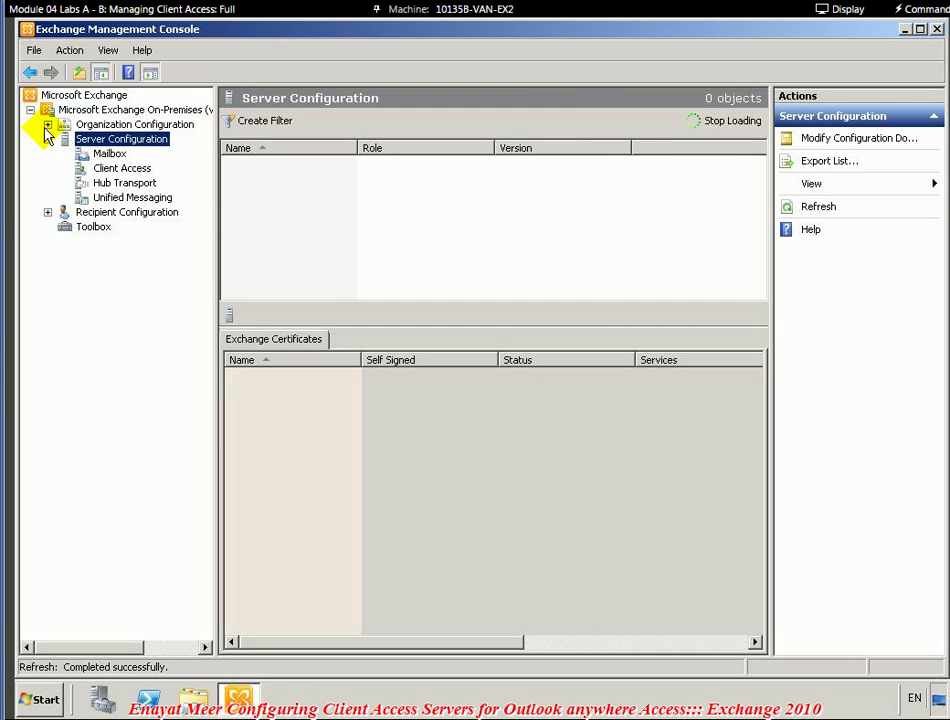
left_click(47, 124)
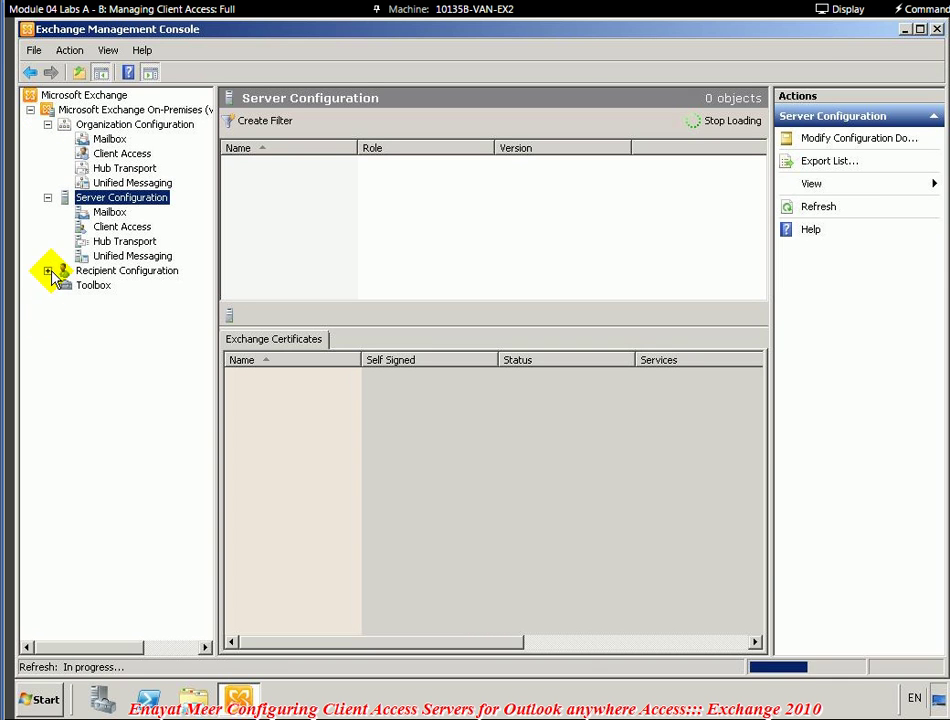
left_click(48, 270)
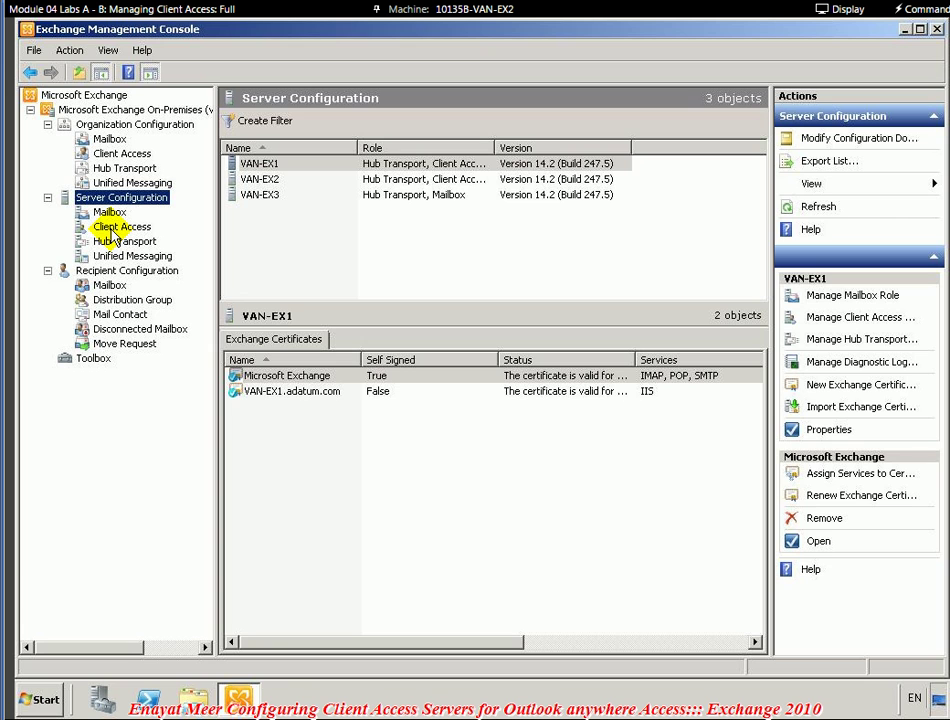
left_click(114, 227)
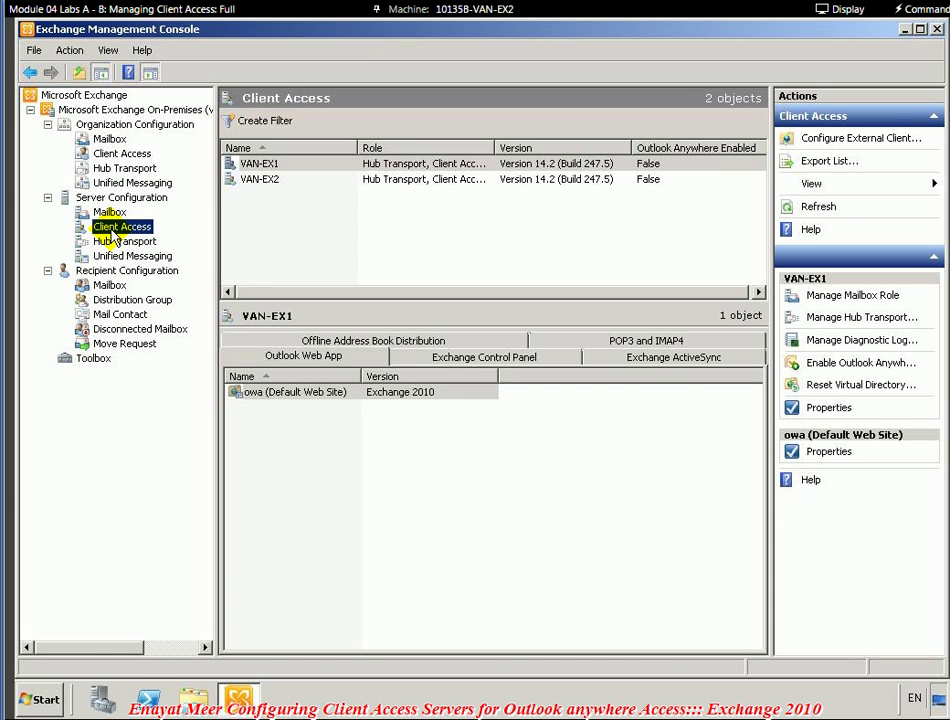
left_click(887, 143)
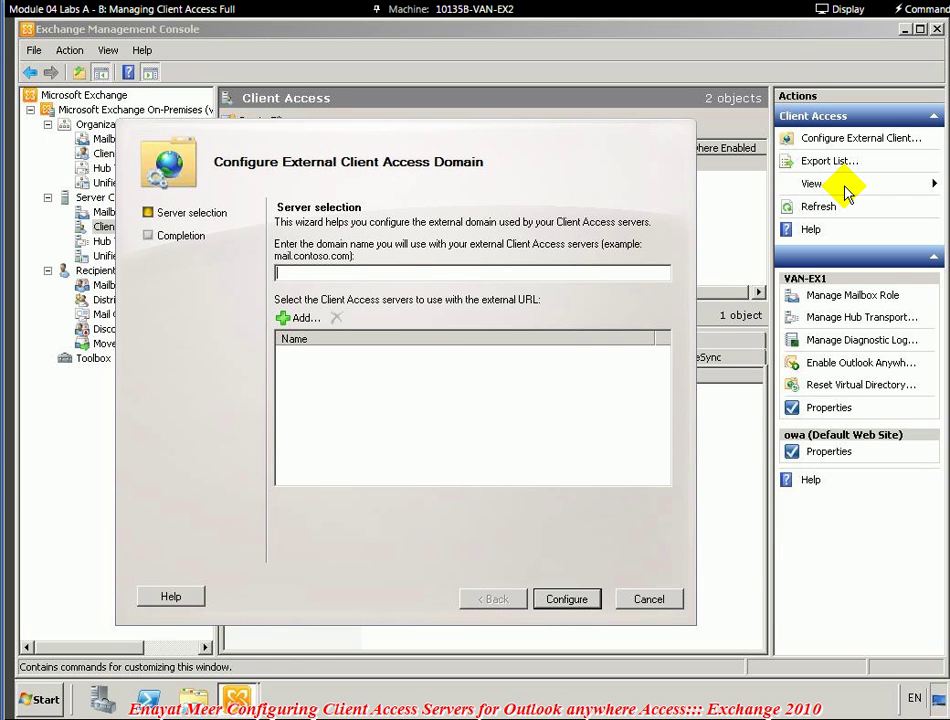
- Enter mail.Adatum.com as the external domain, add VAN-EX2 as its server, and configure
left_click(471, 272)
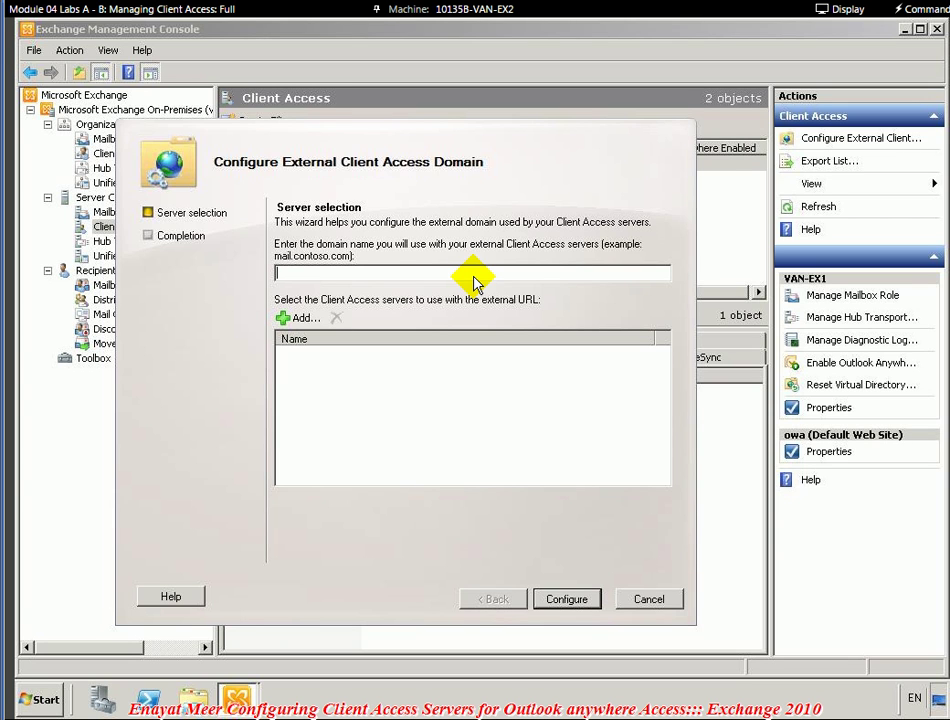
type("mail.Adatum.com")
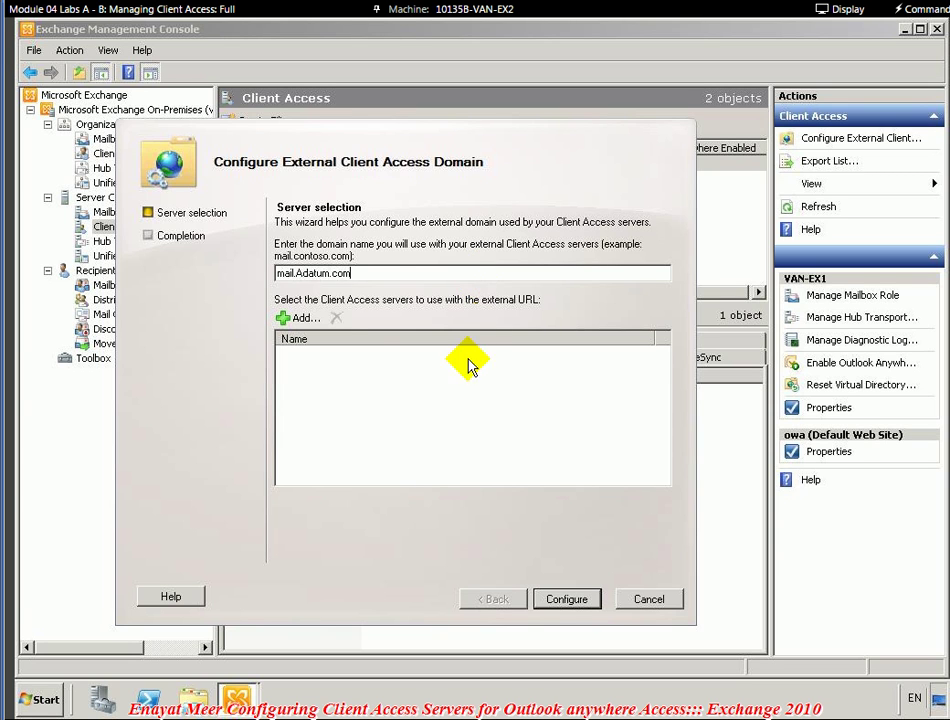
left_click(301, 322)
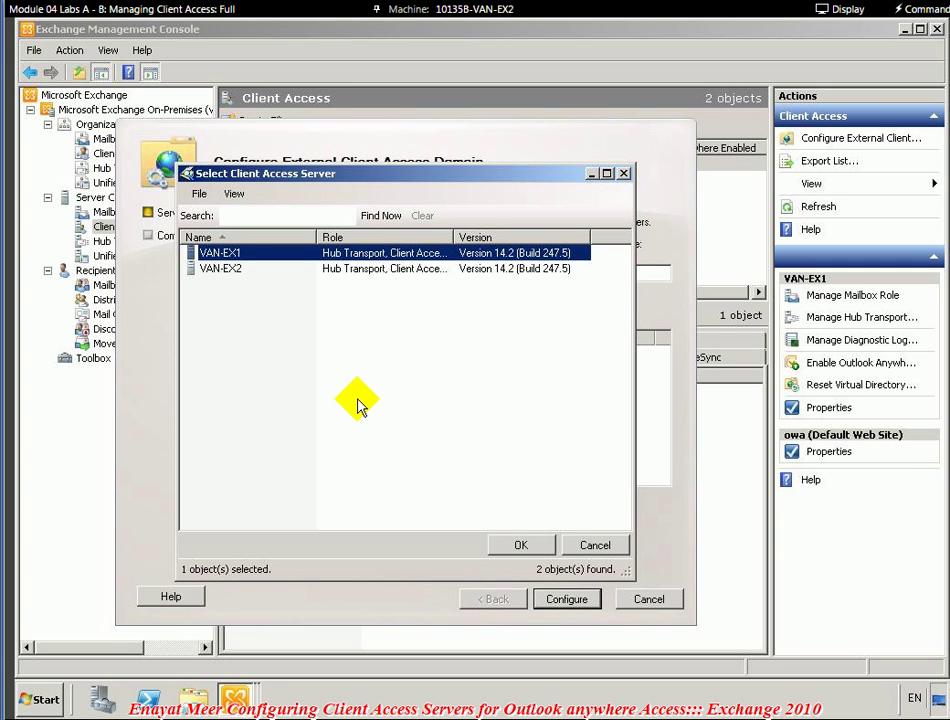
left_click(229, 270)
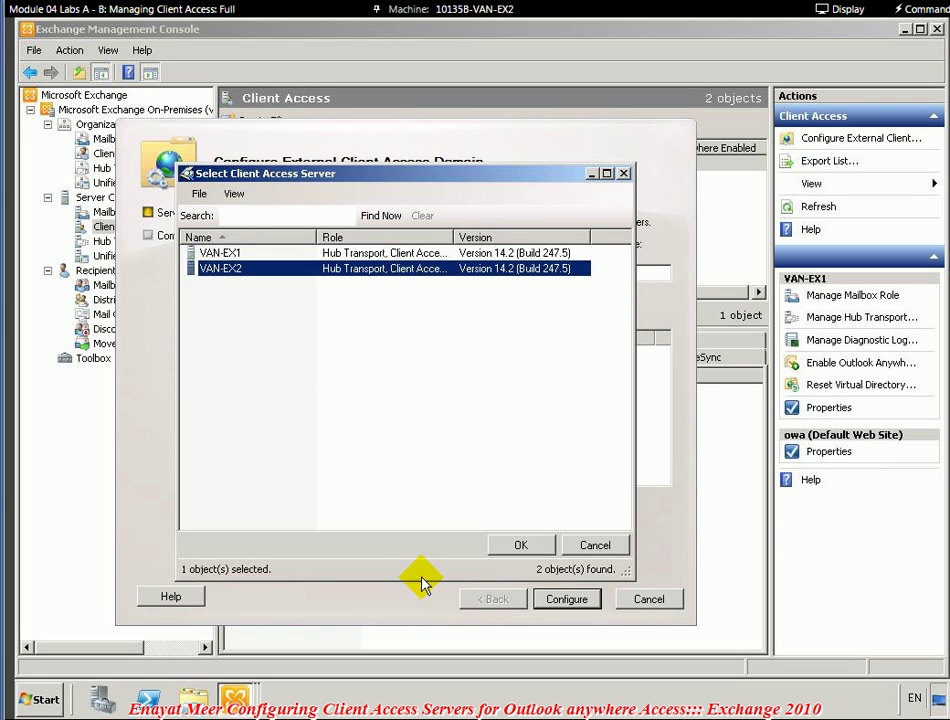
left_click(518, 546)
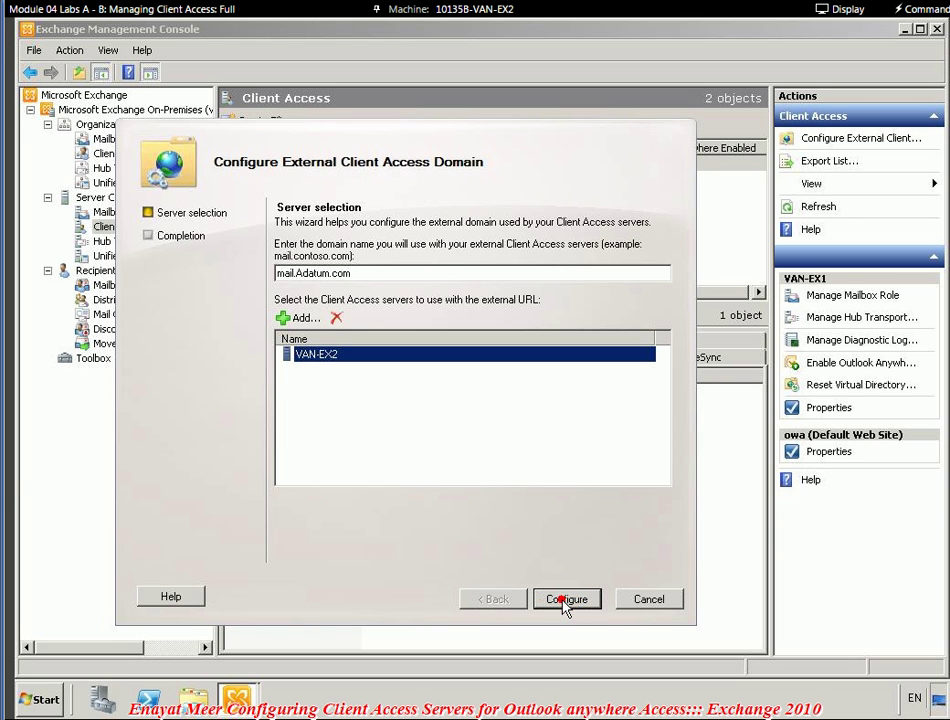
left_click(565, 600)
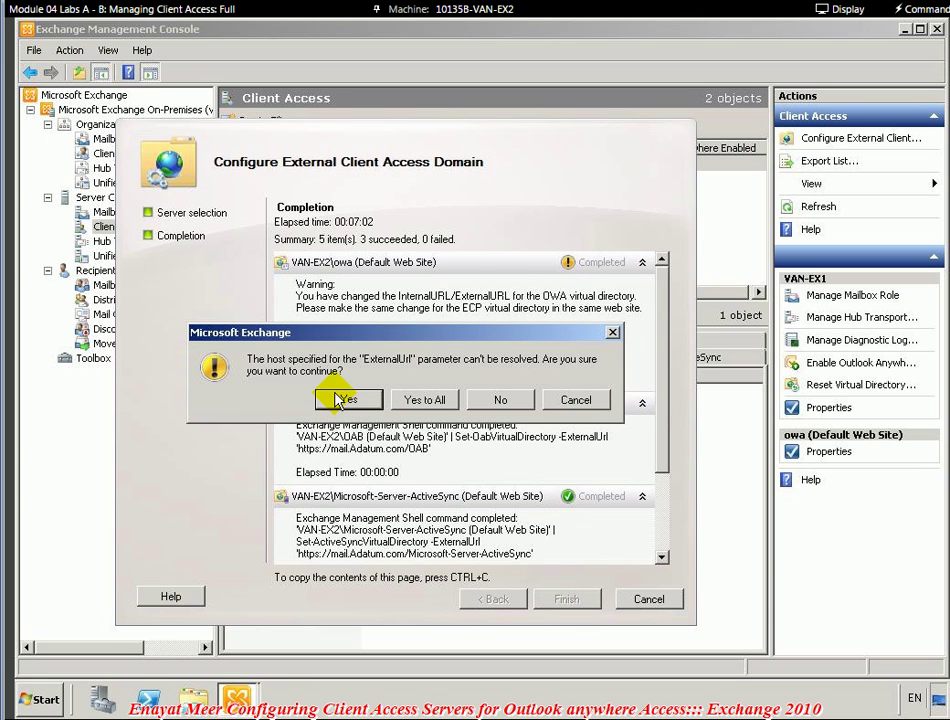
- Accept the ExternalUrl warning, finish the wizard, then select VAN-EX1 and VAN-EX2 in the list
left_click(345, 400)
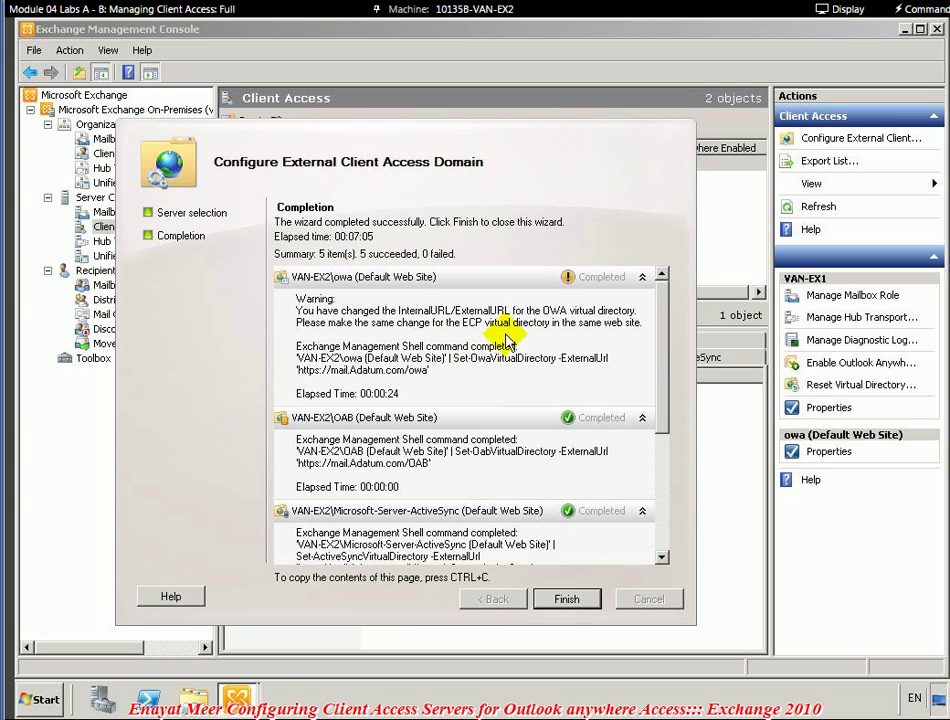
left_click(662, 352)
left_click_drag(666, 358, 671, 547)
left_click(573, 609)
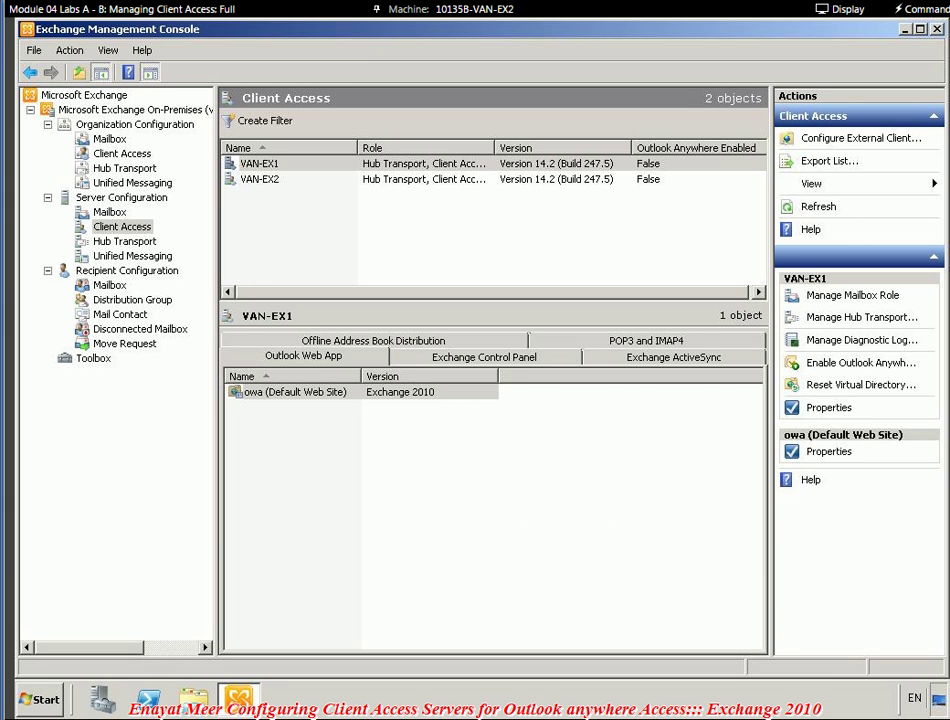
left_click(283, 163)
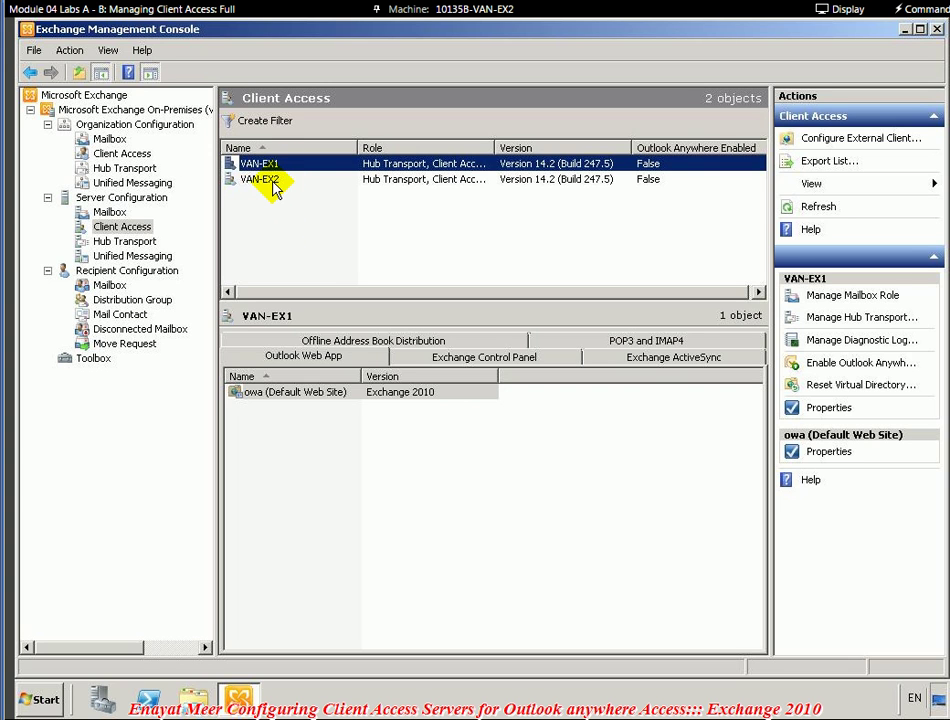
left_click(268, 180)
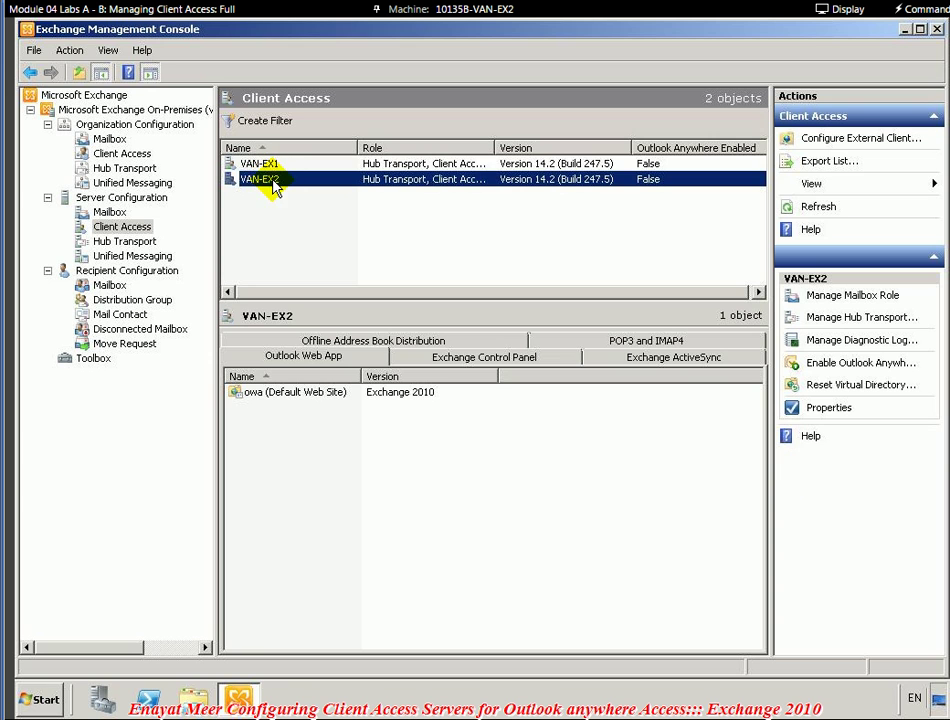
left_click(297, 396)
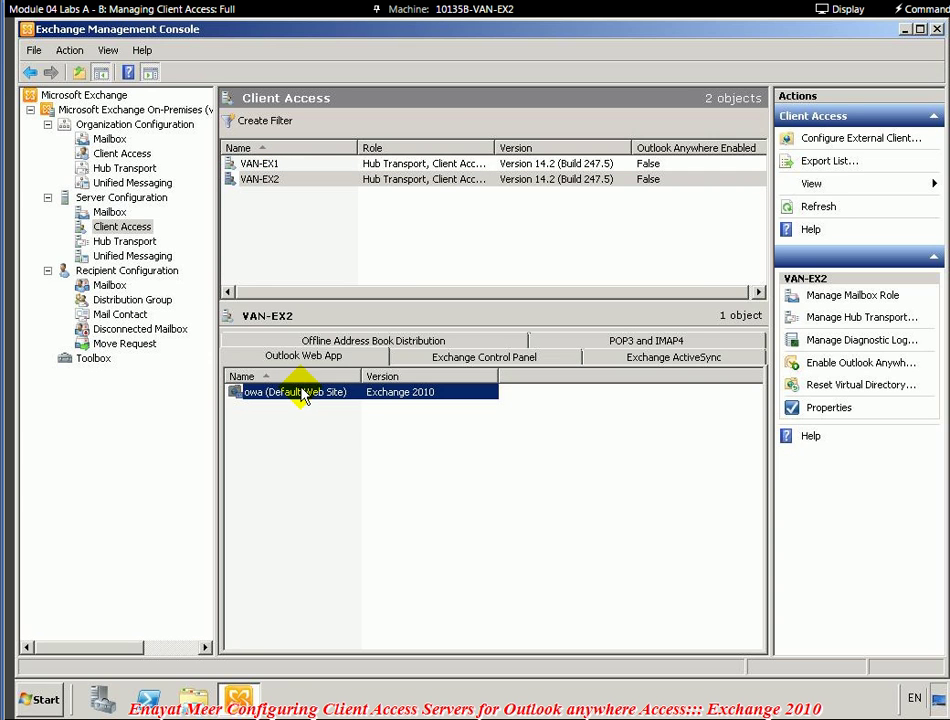
right_click(301, 390)
left_click(316, 398)
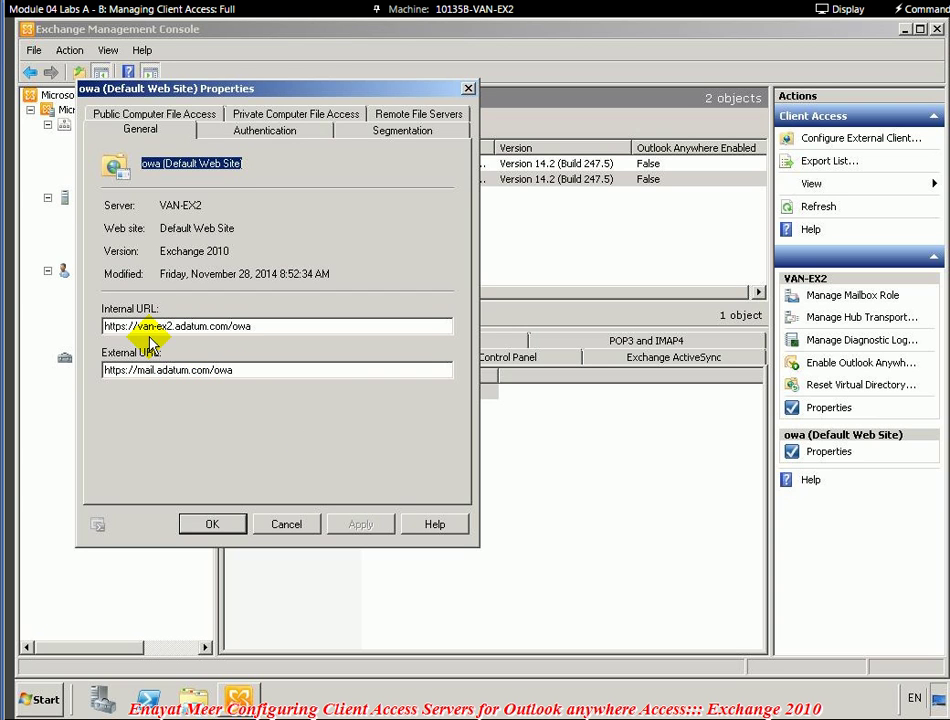
left_click(207, 524)
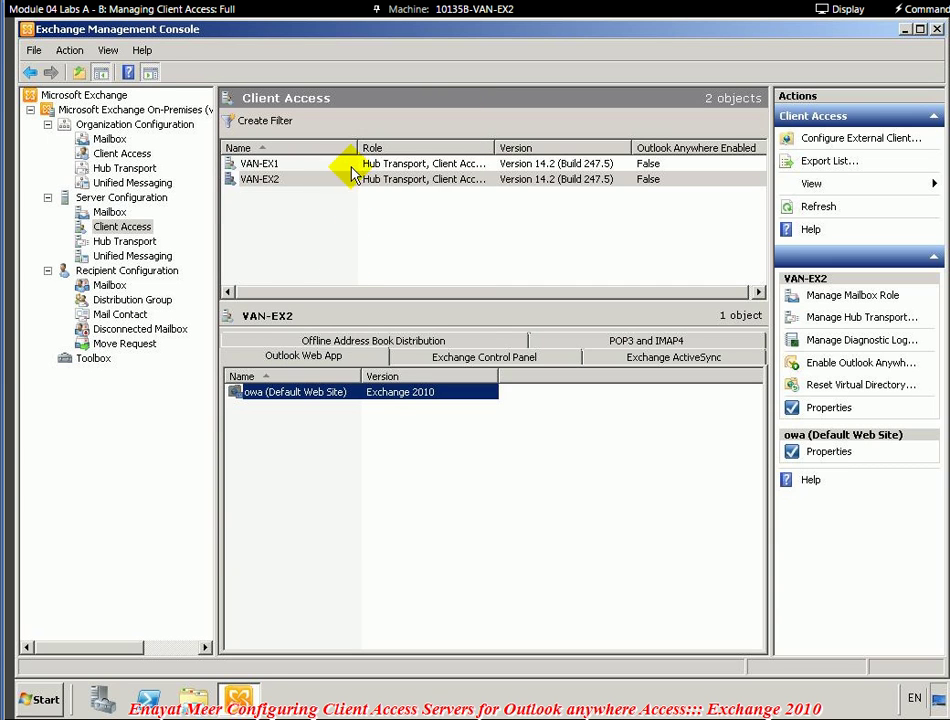
left_click(272, 162)
right_click(310, 392)
left_click(330, 396)
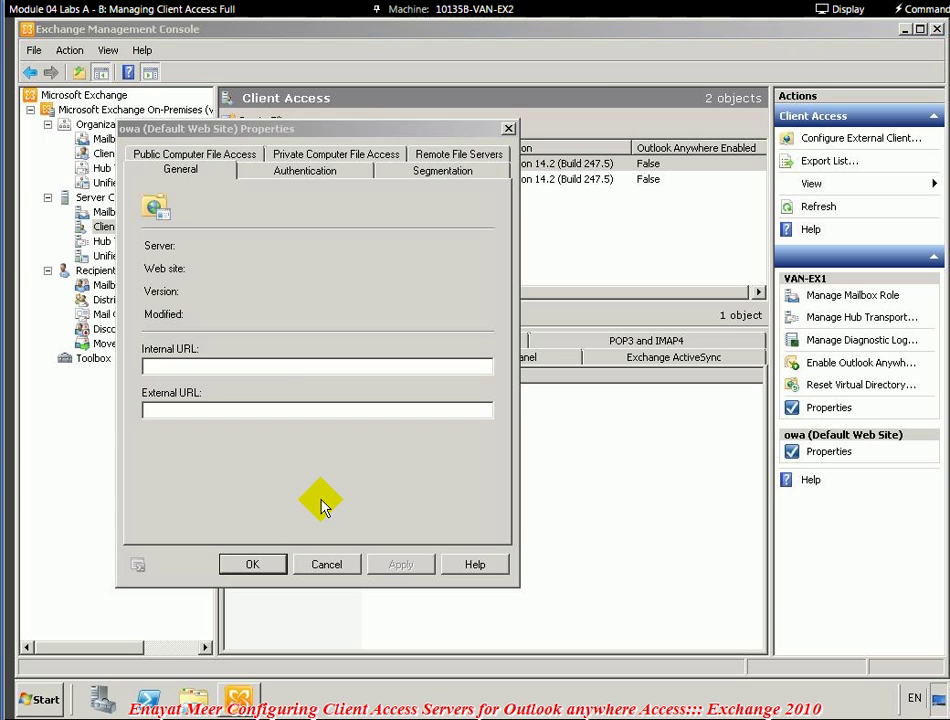
left_click(330, 564)
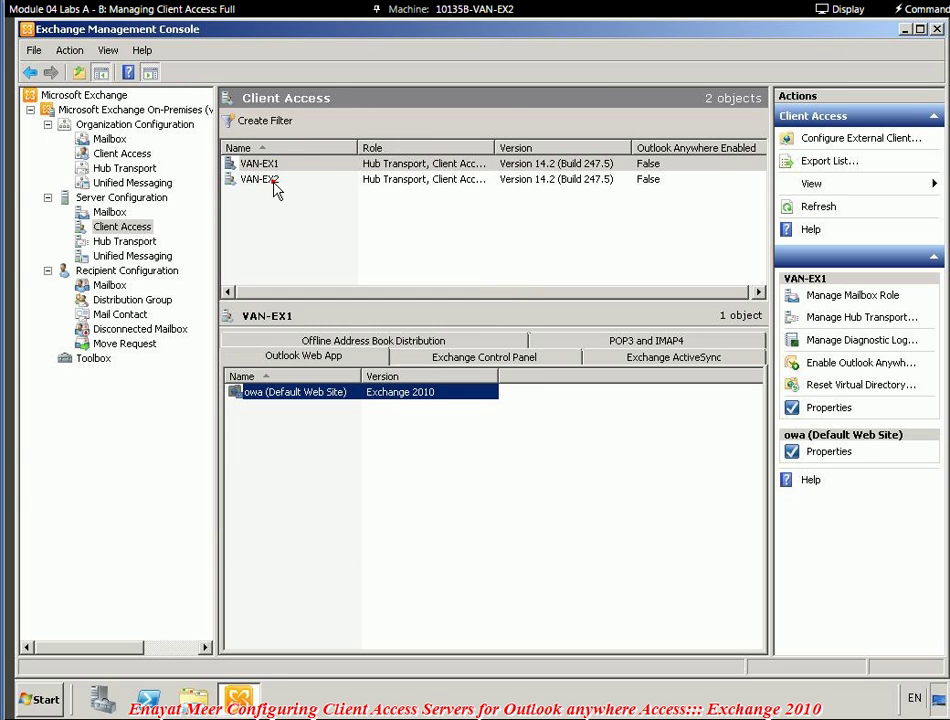
left_click(265, 179)
left_click(275, 392)
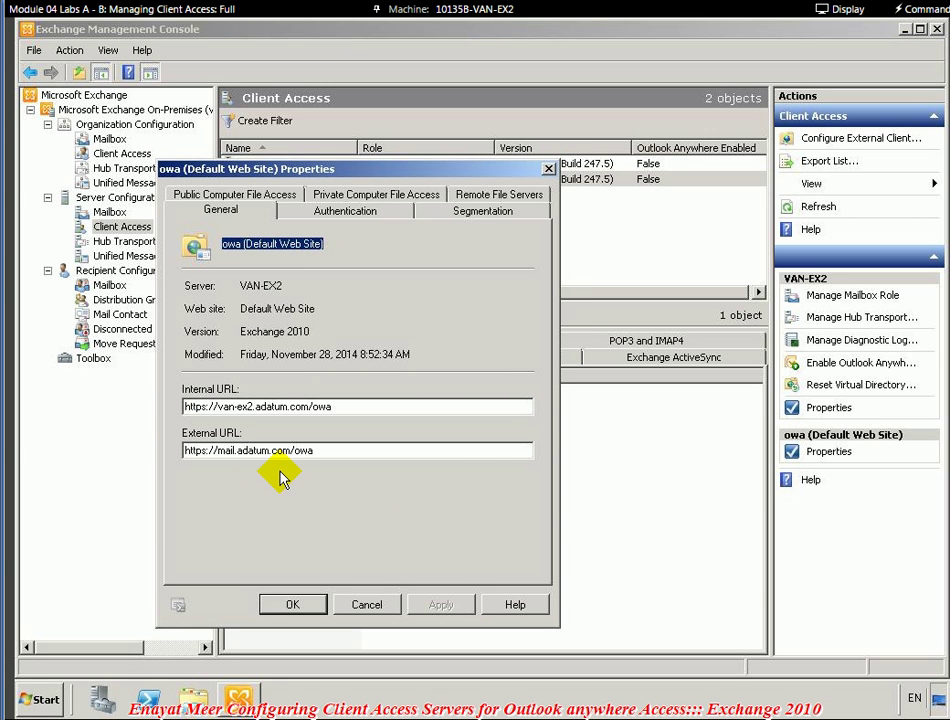
left_click(316, 610)
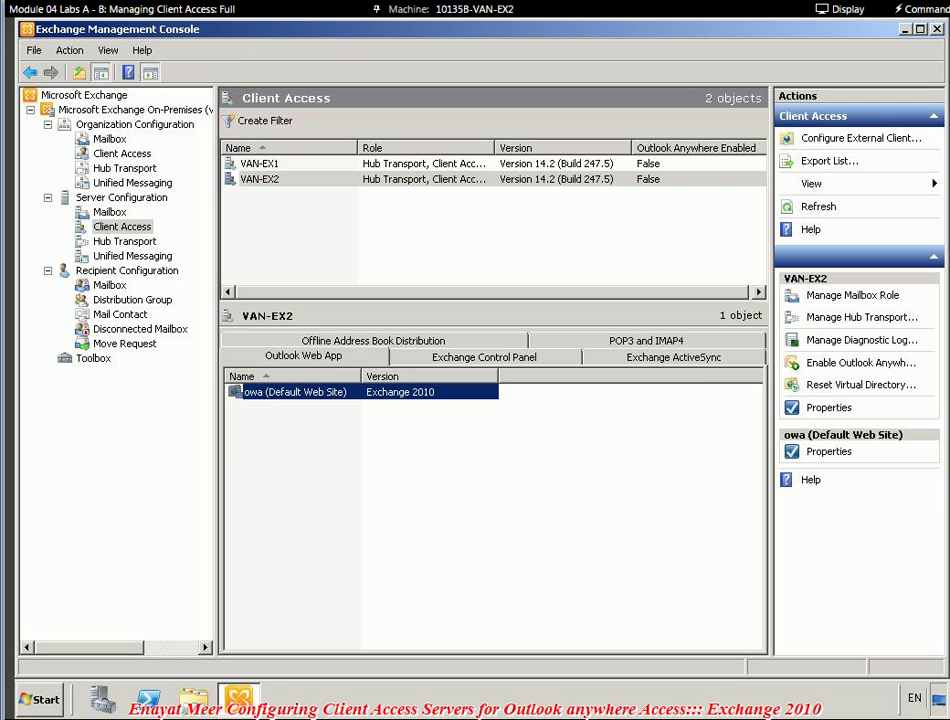
- Paste 'Prepare a Server Certificate request for VAN-EX2' into the empty Word bullet and minimise Word
key("alt+Tab")
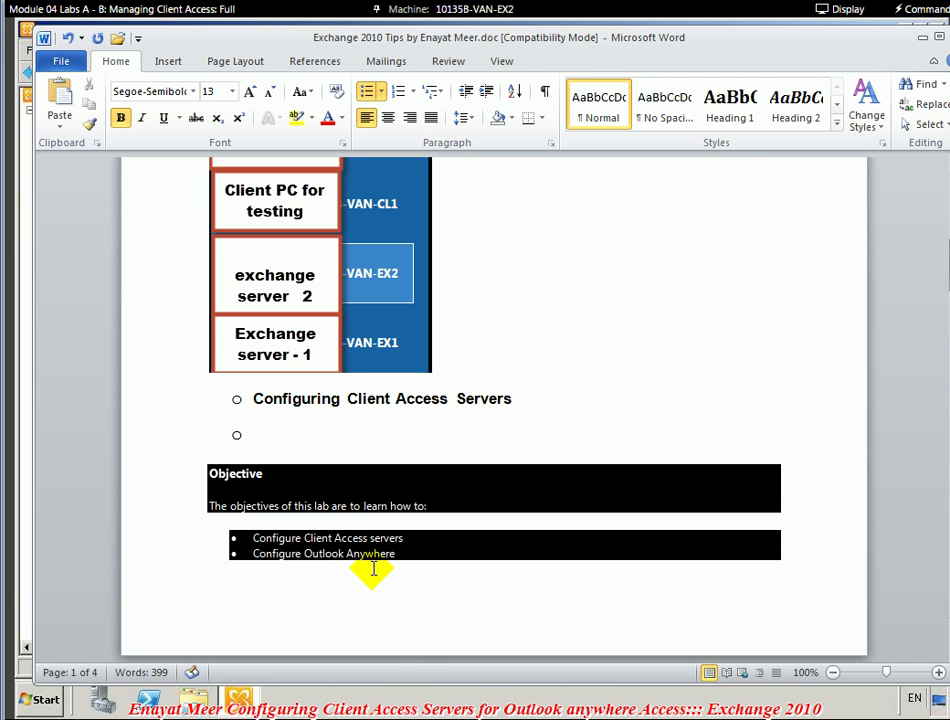
left_click(323, 434)
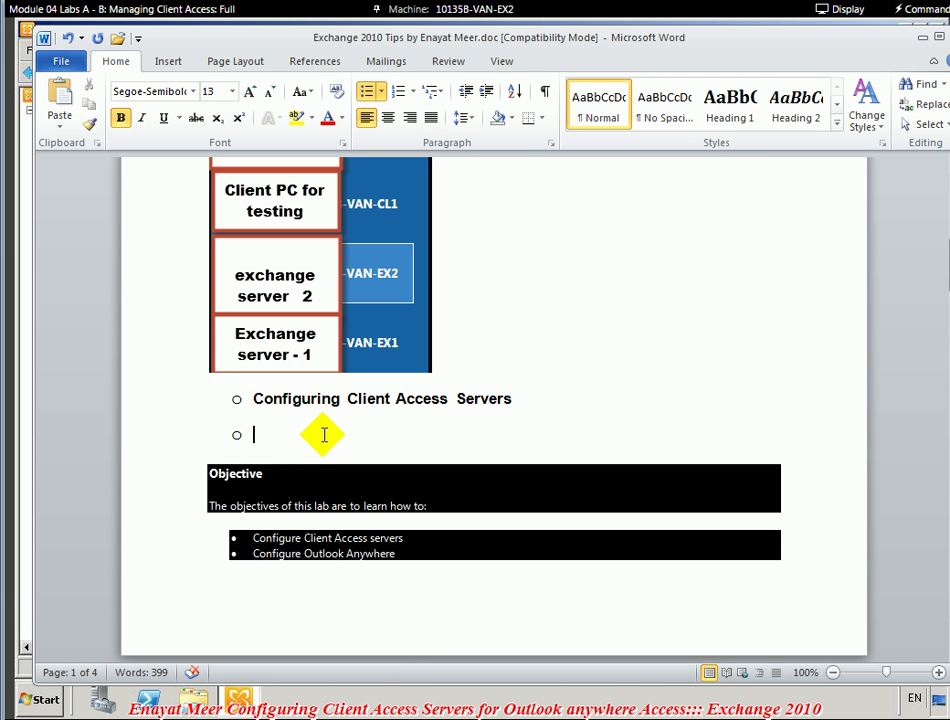
type("Prepare a Server Certificate request for VAN-EX2")
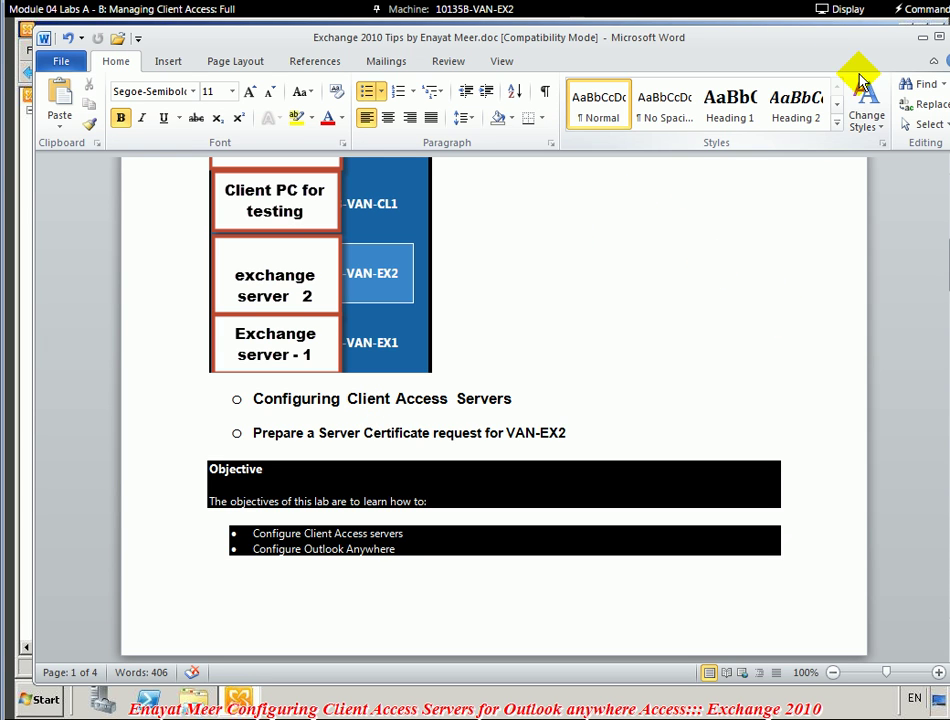
left_click(921, 42)
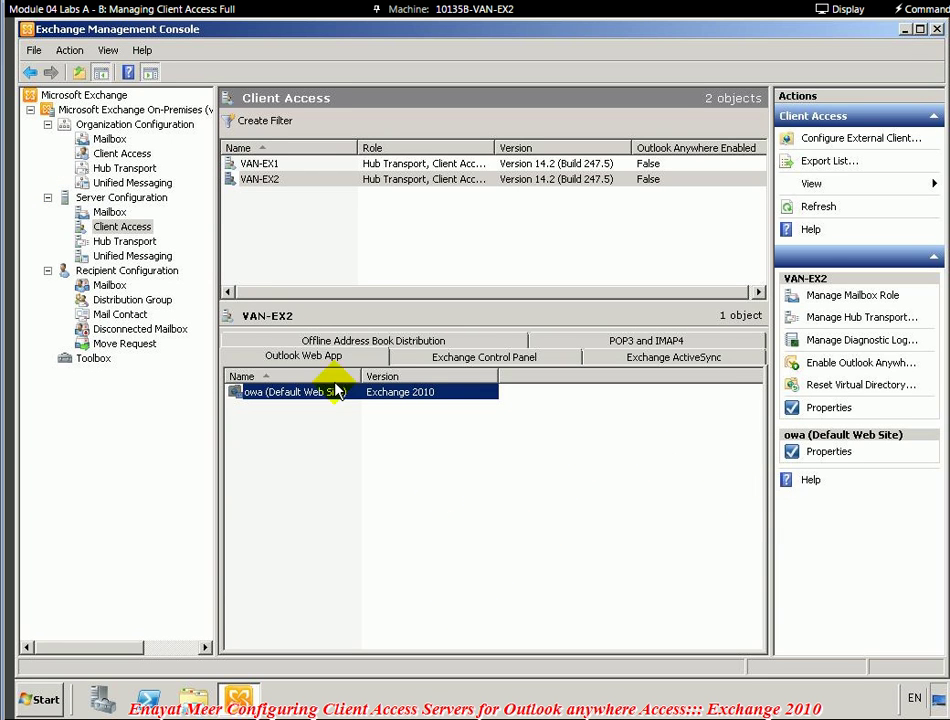
- Select VAN-EX2 under Server Configuration and launch the New Exchange Certificate wizard
left_click(95, 198)
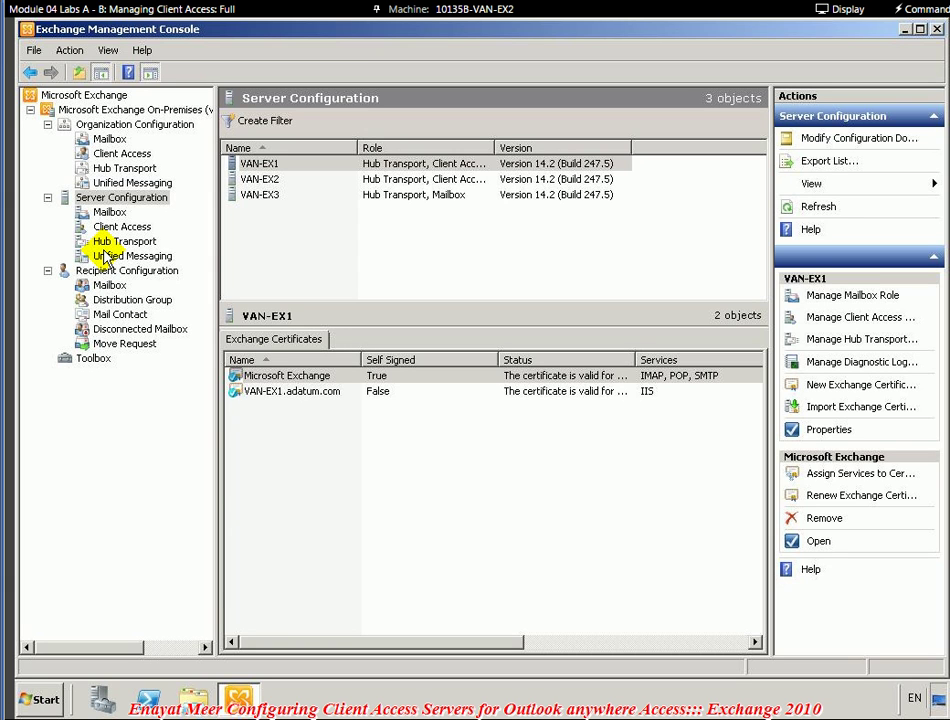
left_click(260, 184)
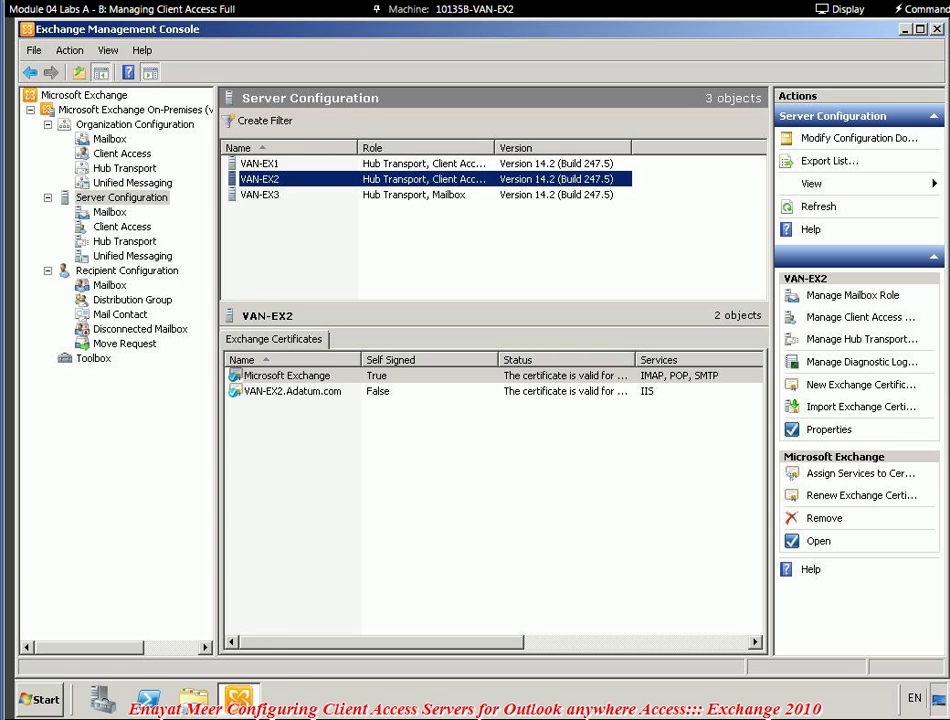
left_click(880, 390)
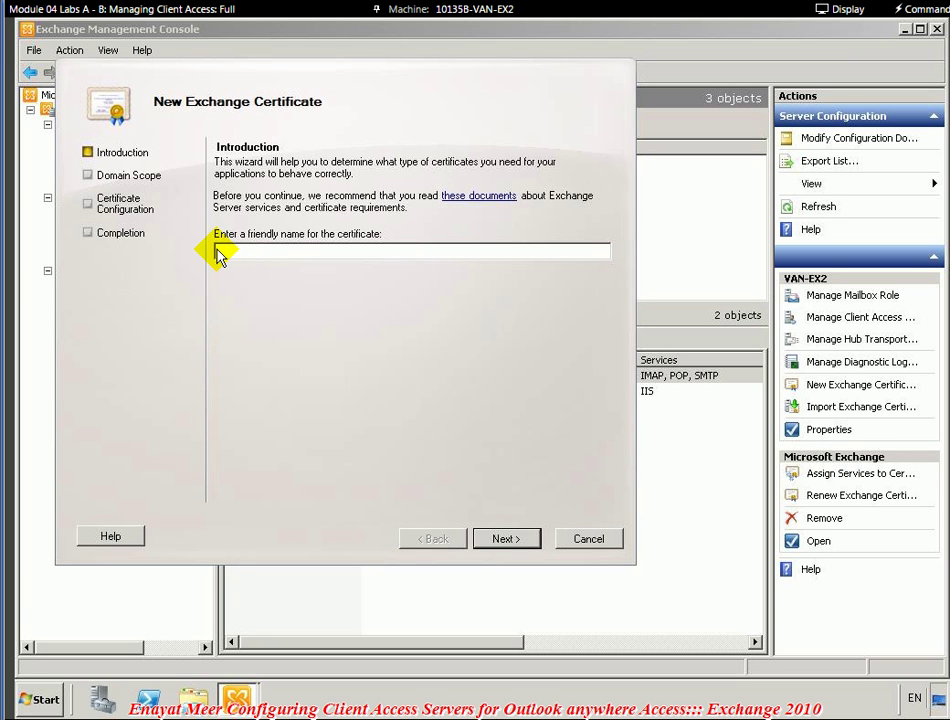
- Enter 'Adatum Mail Certificate' as the friendly name and advance past Domain Scope without a wildcard
left_click(219, 254)
type("Adatum Mail Certificate")
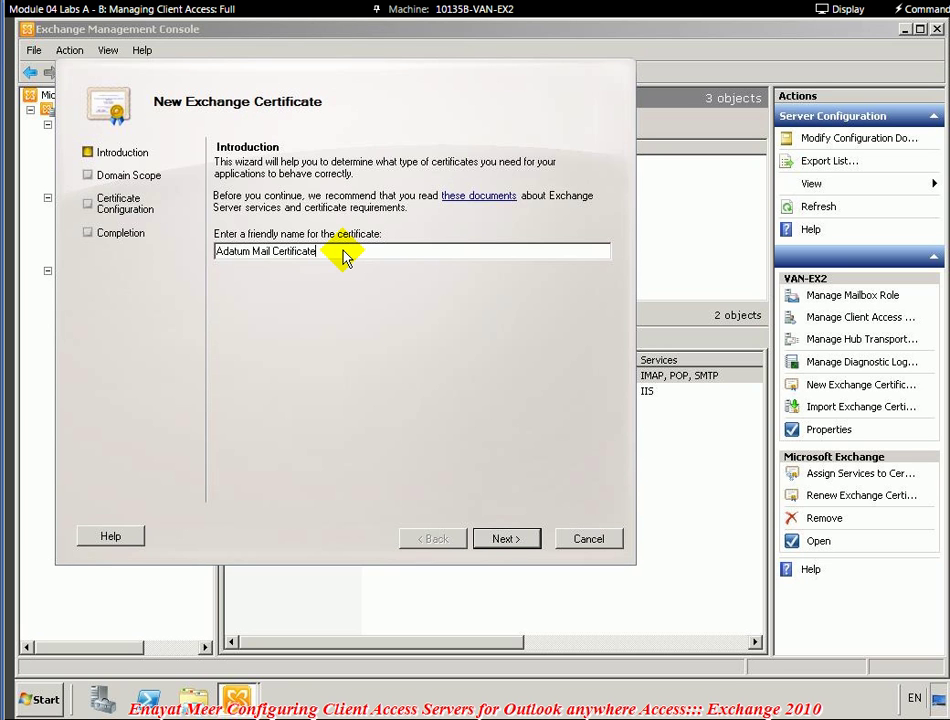
left_click(509, 541)
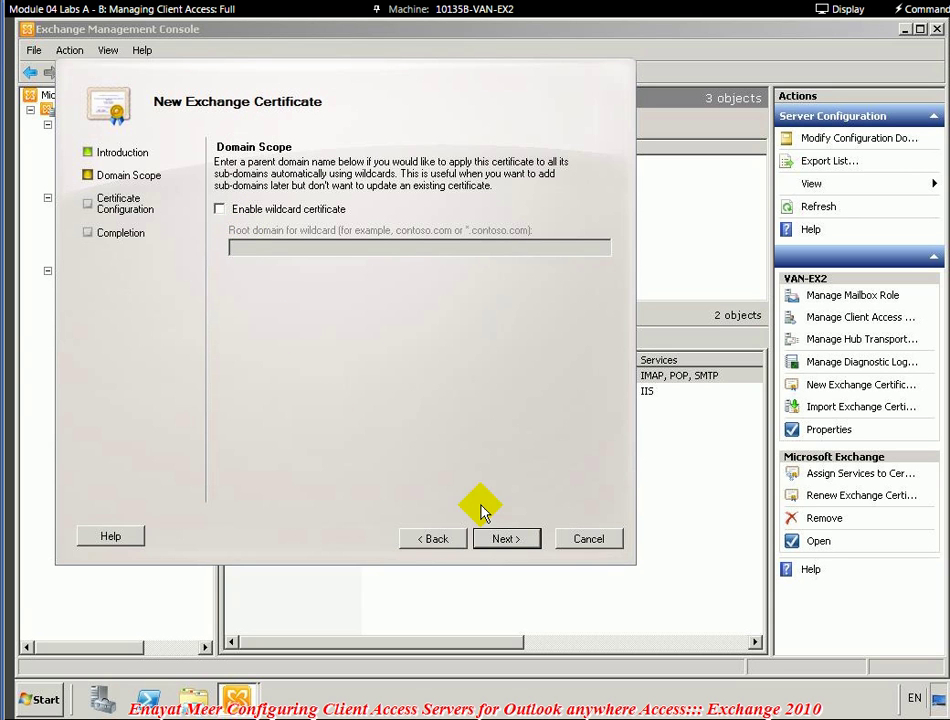
left_click(505, 543)
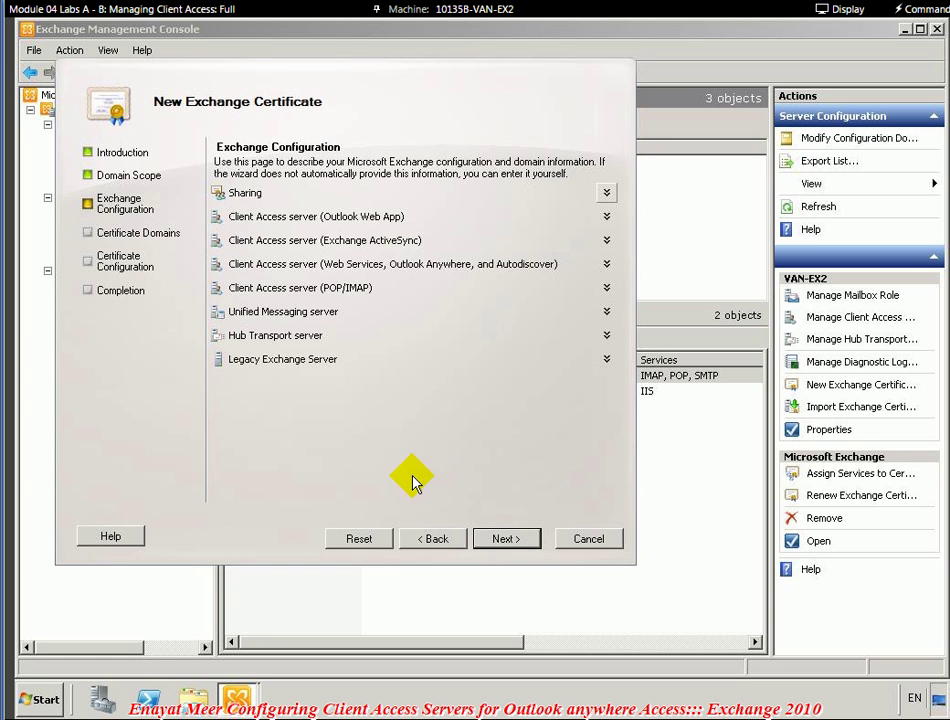
- Tick Outlook Web App for both intranet and Internet, then expand ActiveSync and Web Services options
left_click(292, 218)
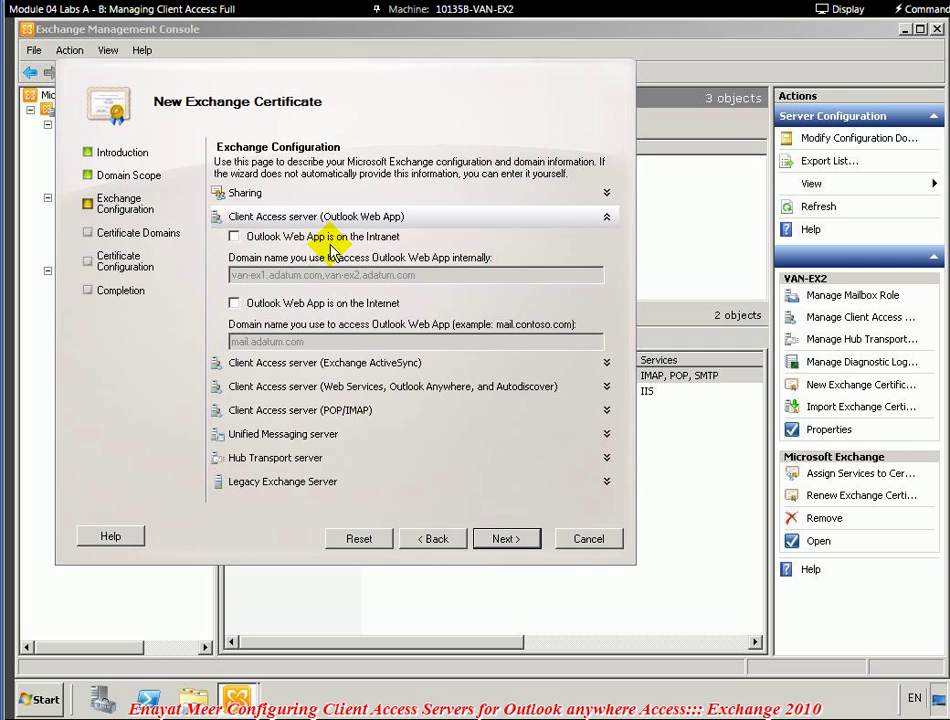
left_click(234, 237)
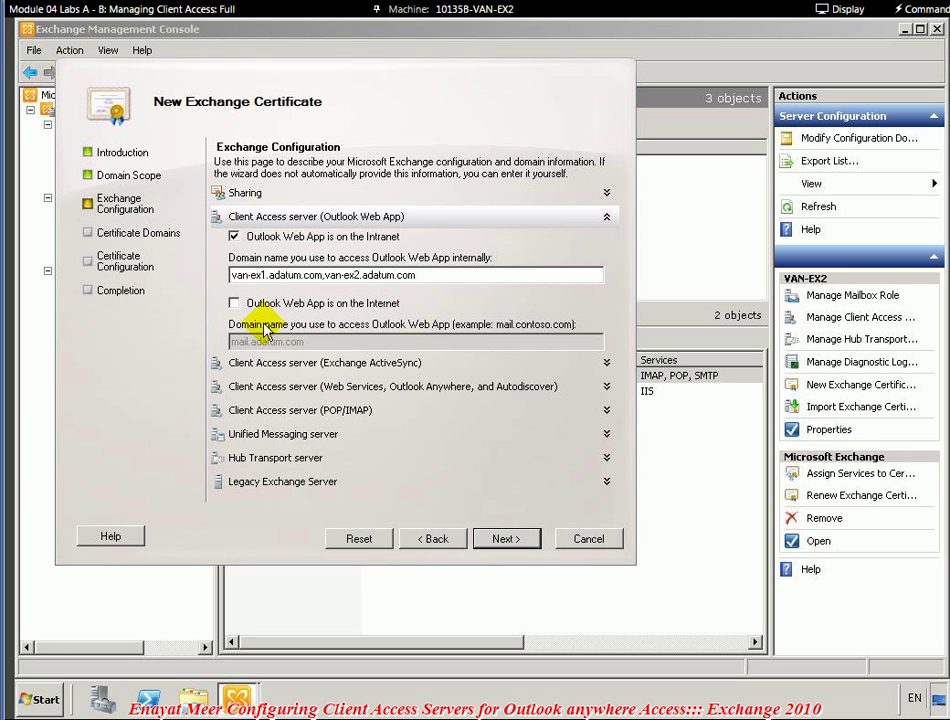
left_click(234, 303)
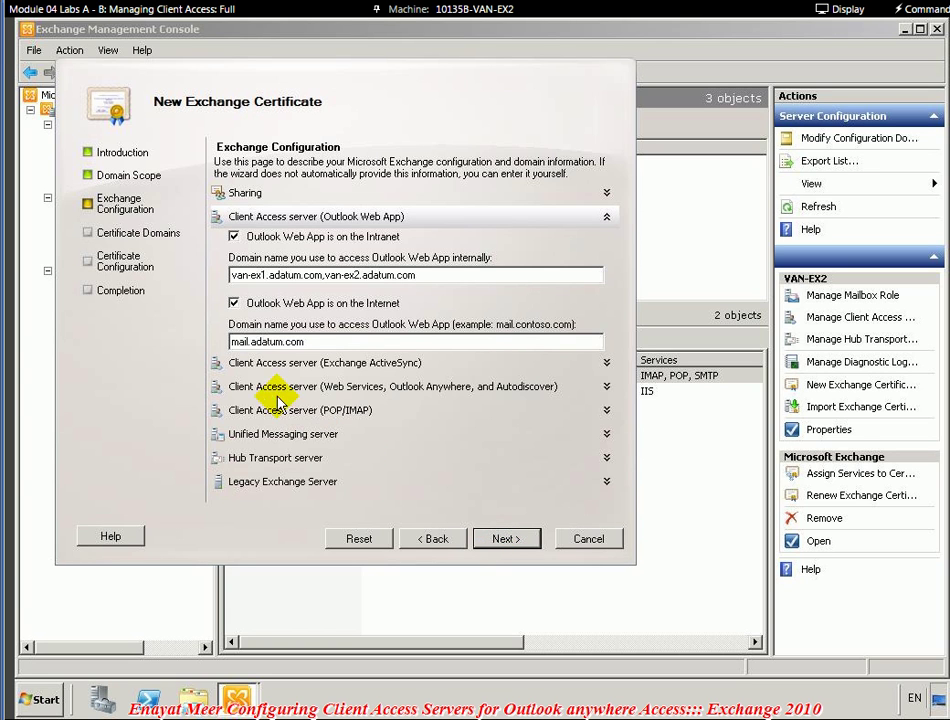
left_click(310, 363)
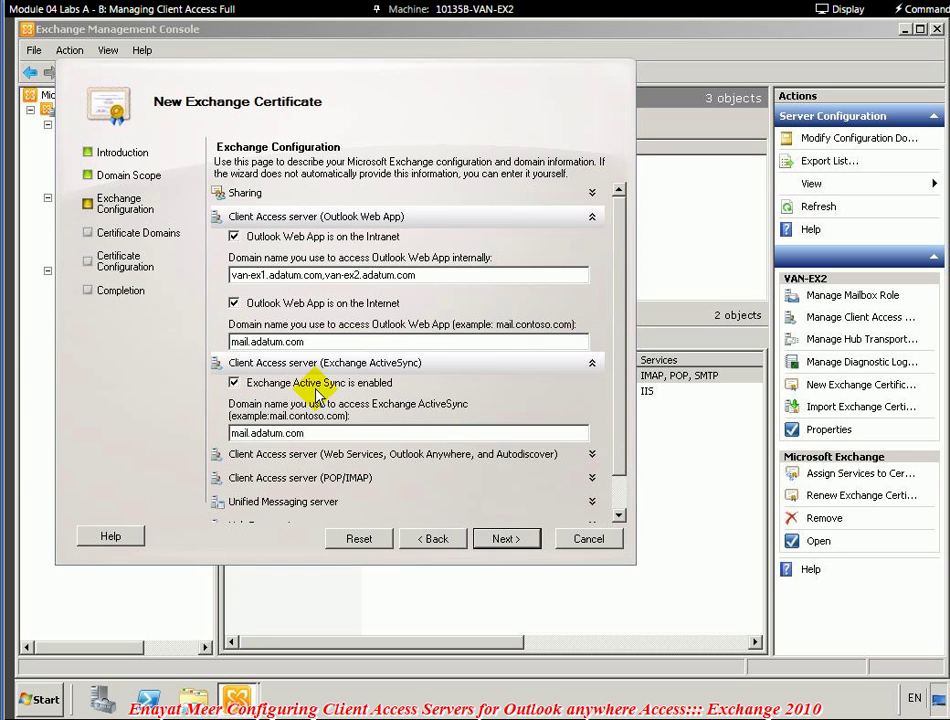
left_click(620, 515)
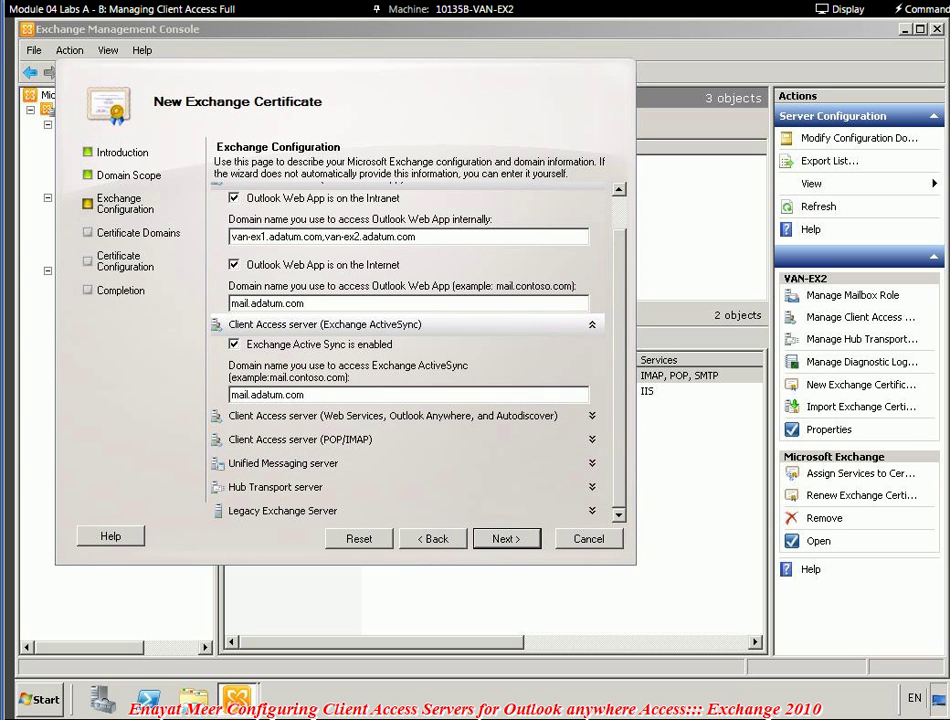
left_click(368, 418)
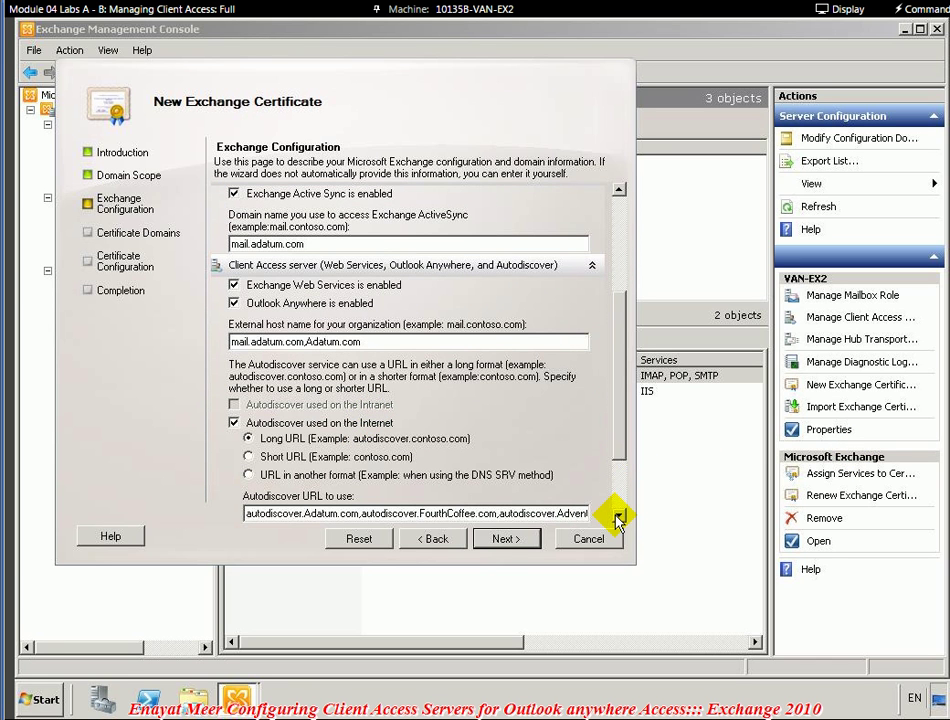
- Delete ',Adatum.com' so the Outlook Anywhere external host name is just mail.adatum.com
left_click(617, 517)
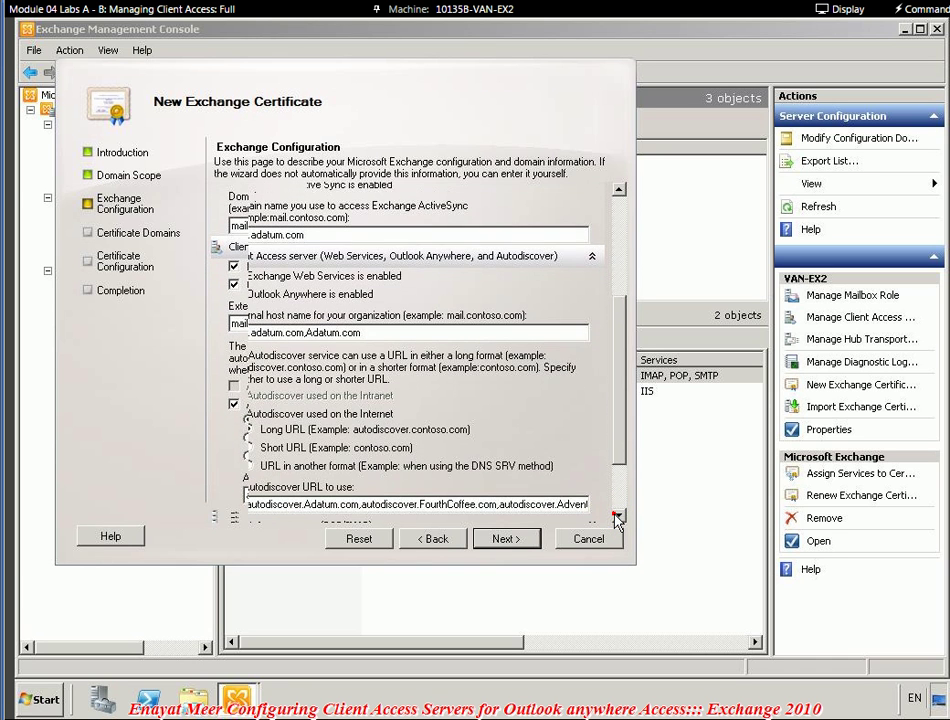
left_click(617, 517)
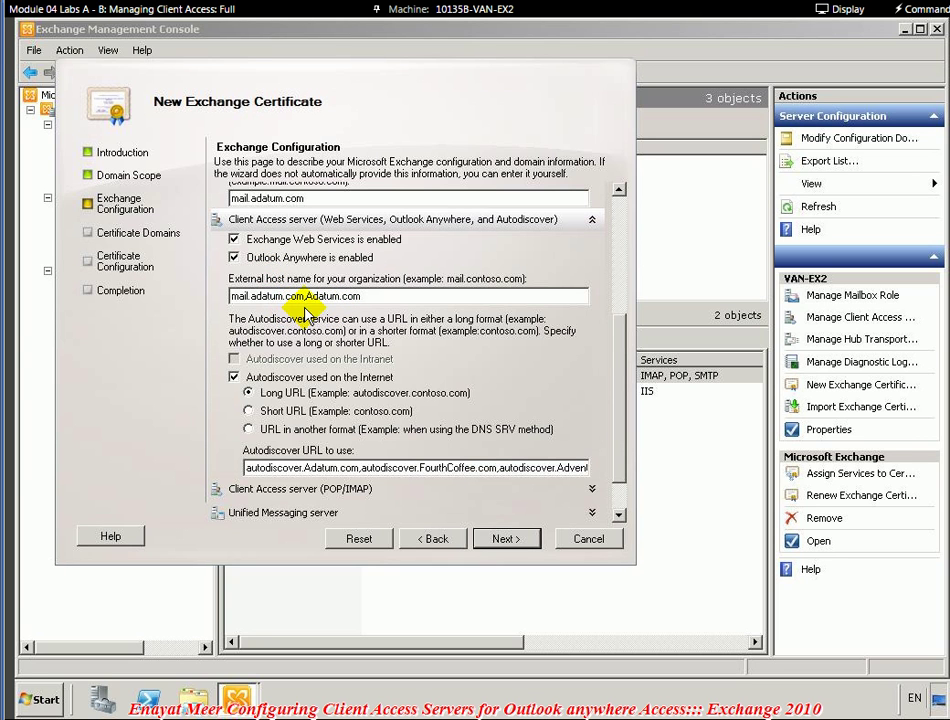
left_click(406, 294)
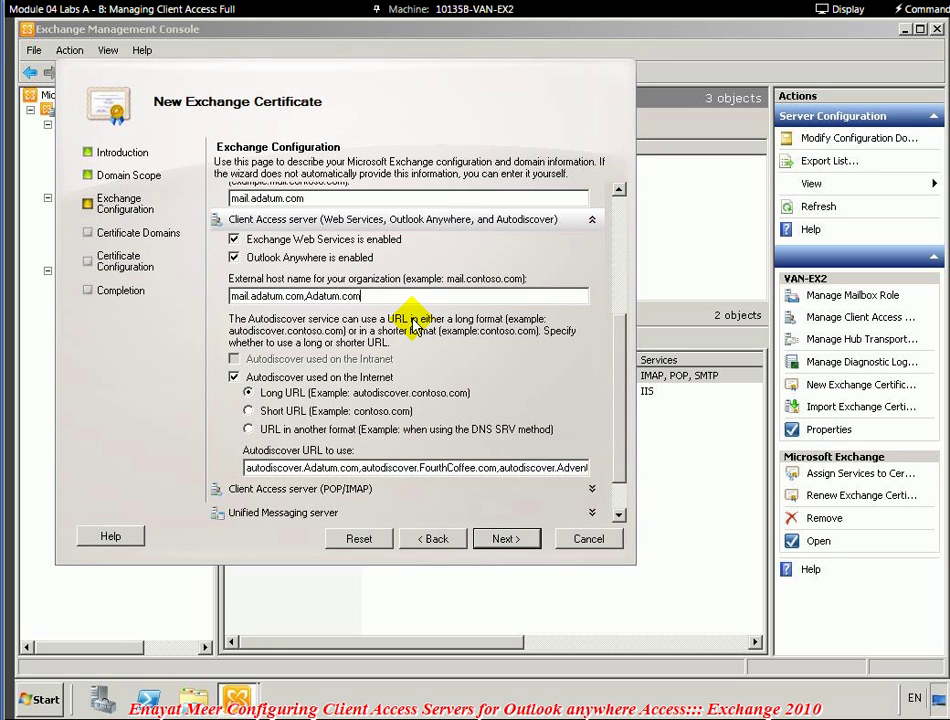
key("BackSpace")
key("BackSpace")
key("BackSpace")
key("BackSpace")
key("BackSpace")
key("BackSpace")
key("BackSpace")
key("BackSpace")
key("BackSpace")
key("BackSpace")
key("BackSpace")
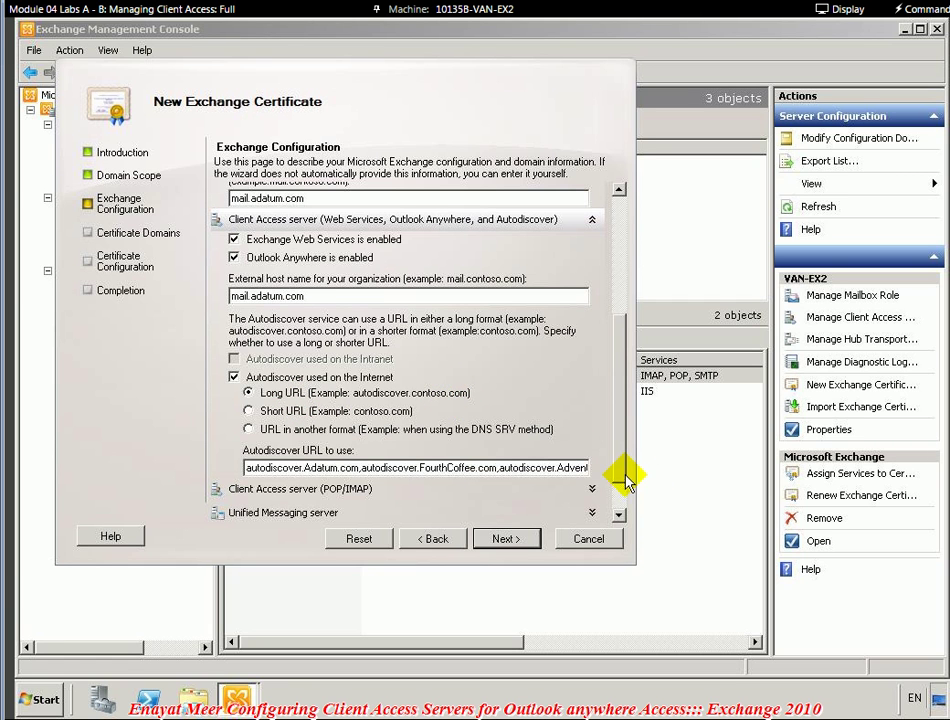
left_click(619, 514)
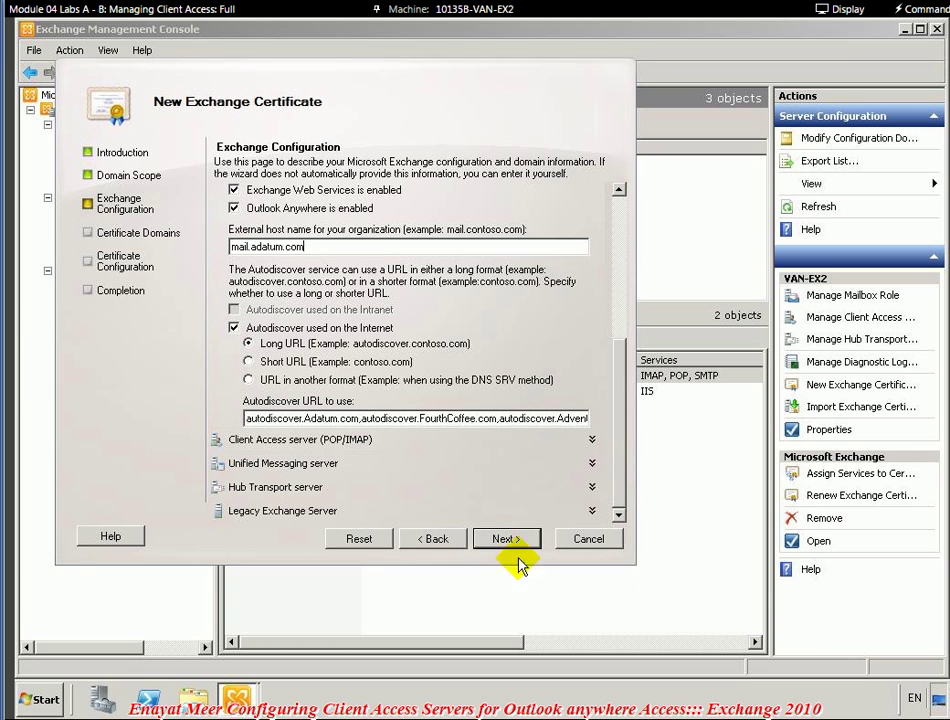
left_click(272, 418)
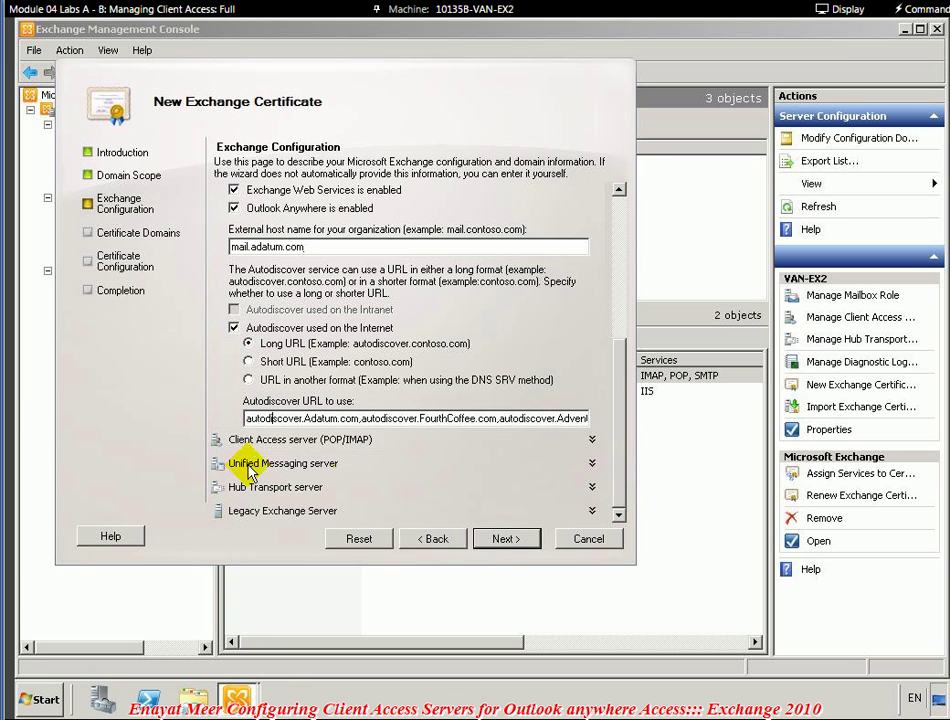
- Trim the Autodiscover URL list to only autodiscover.Adatum.com and continue to Certificate Domains
left_click(357, 420)
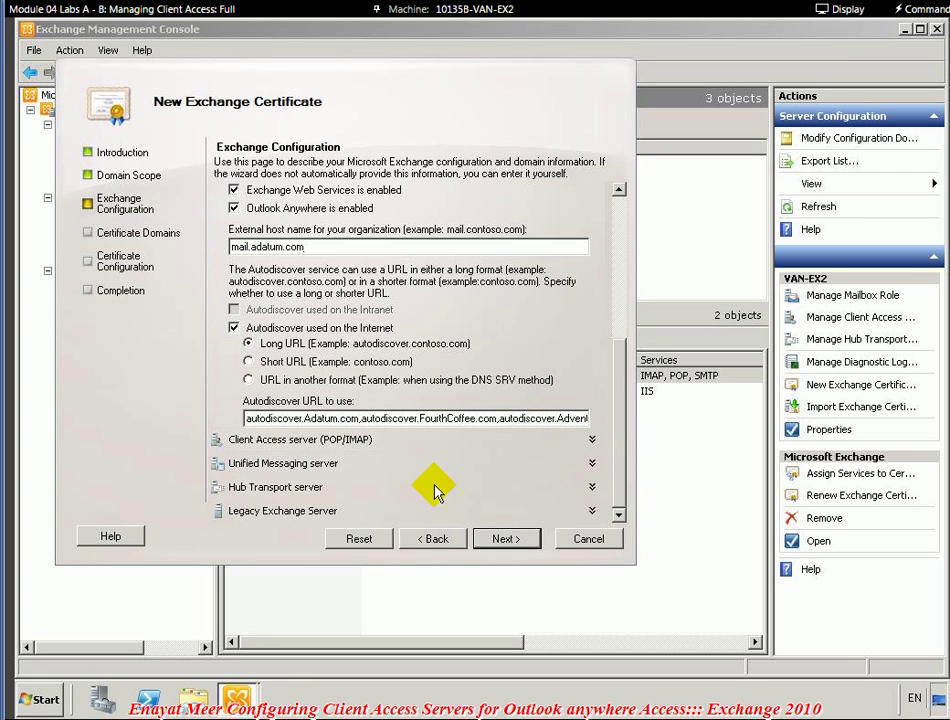
key("Delete")
key("Delete")
key("Delete")
key("Delete")
key("Delete")
key("Delete")
key("Delete")
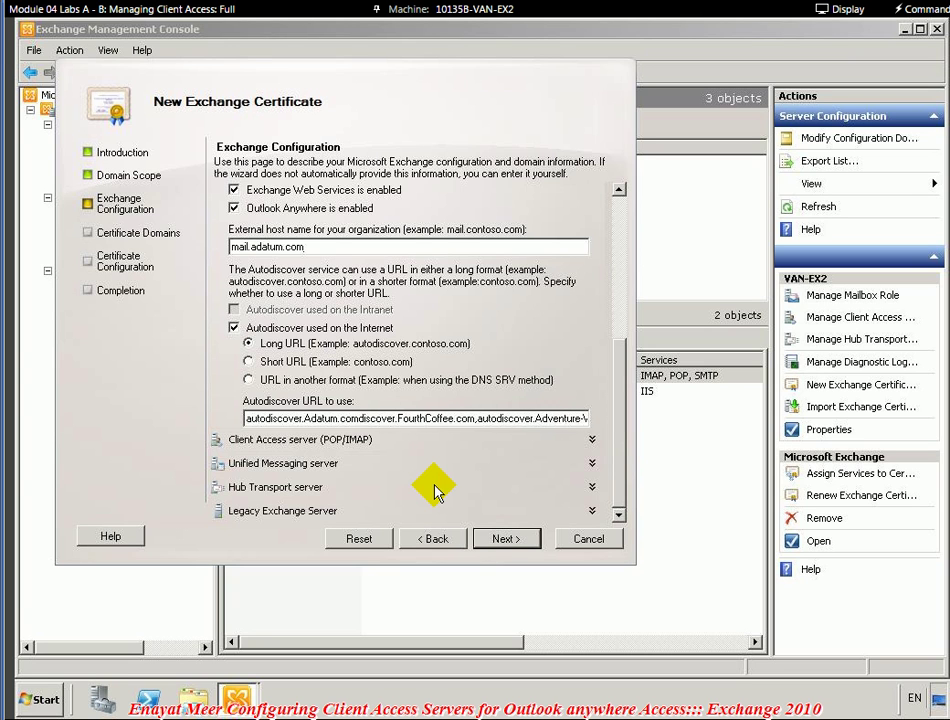
key("Delete")
key("Delete")
key("Delete")
key("Delete")
key("Delete")
key("Delete")
key("Delete")
key("Delete")
key("Delete")
key("Delete")
key("Delete")
key("Delete")
key("Delete")
key("Delete")
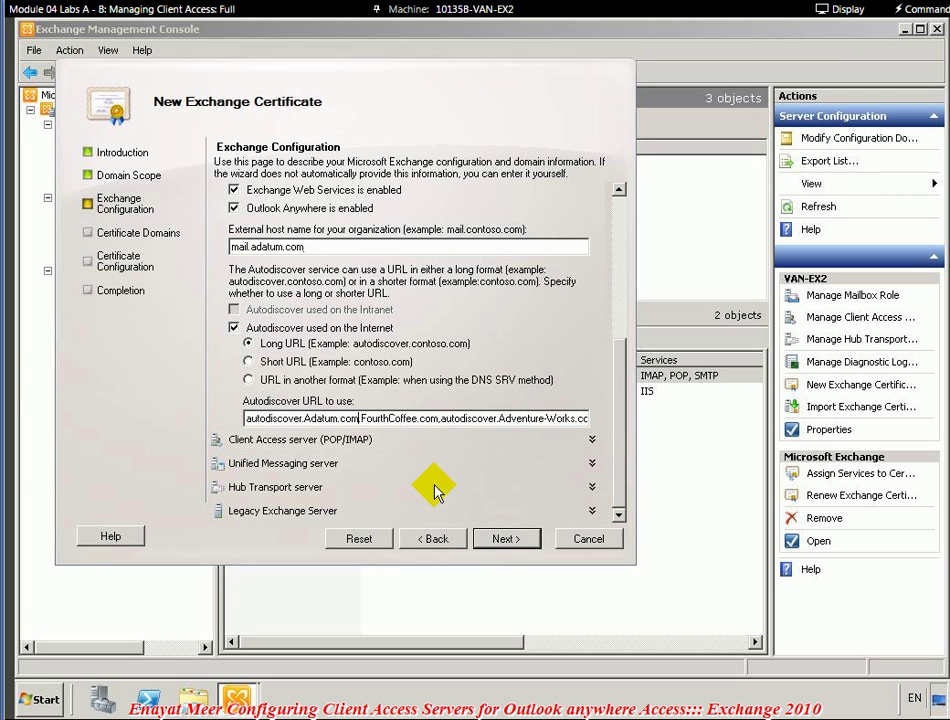
key("Delete")
key("Delete")
key("Delete")
key("Delete")
key("Delete")
key("Delete")
key("Delete")
key("Delete")
key("Delete")
key("Delete")
key("Delete")
key("Delete")
key("Delete")
key("Delete")
key("Delete")
key("Delete")
key("Delete")
key("Delete")
key("Delete")
key("Delete")
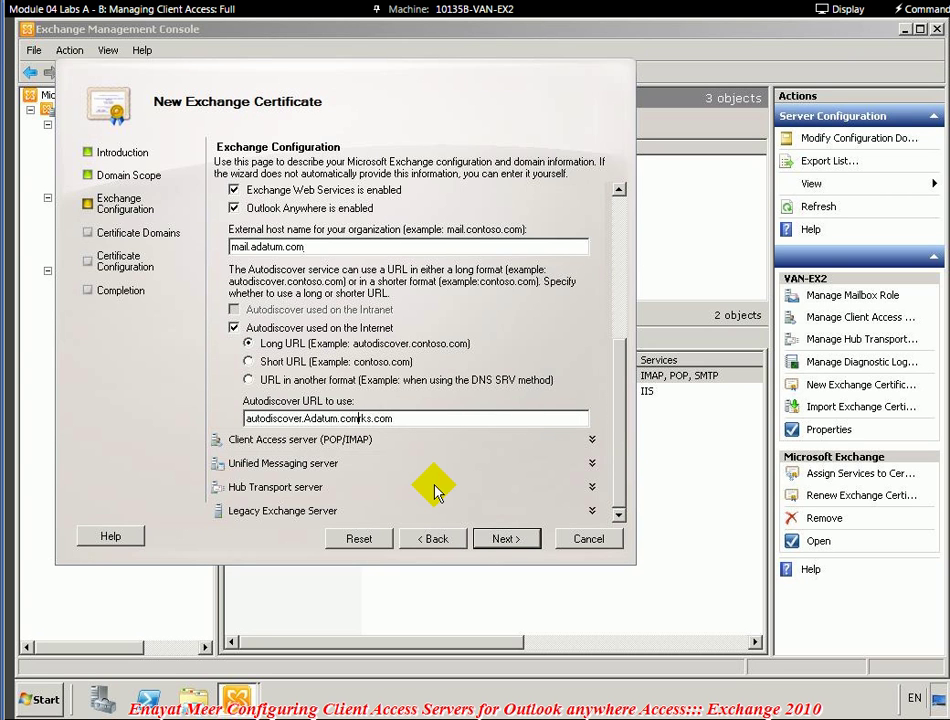
key("Delete")
key("Delete")
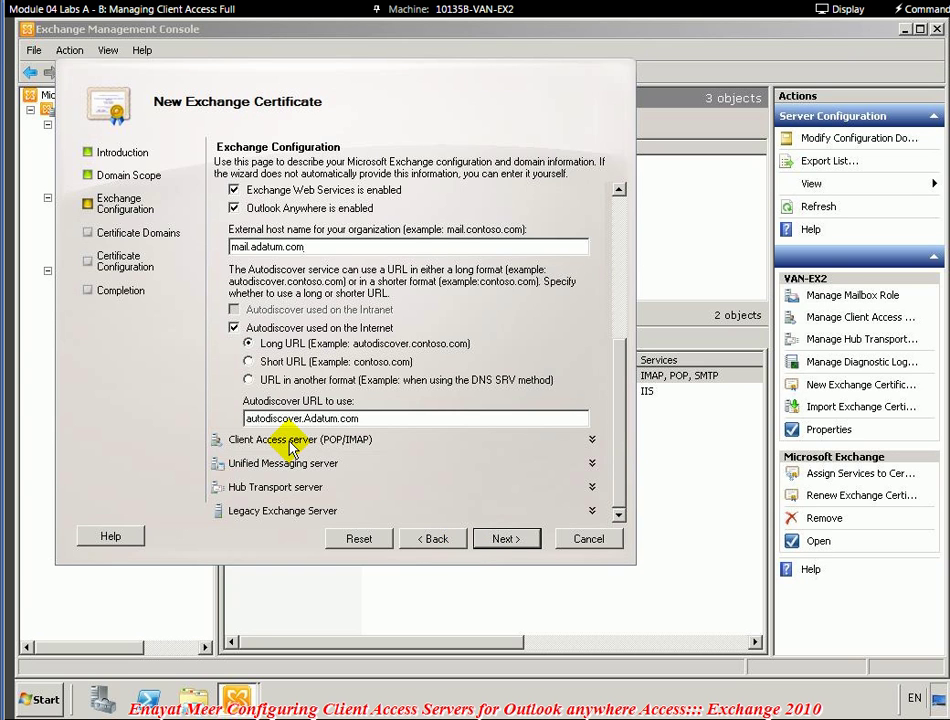
left_click(502, 540)
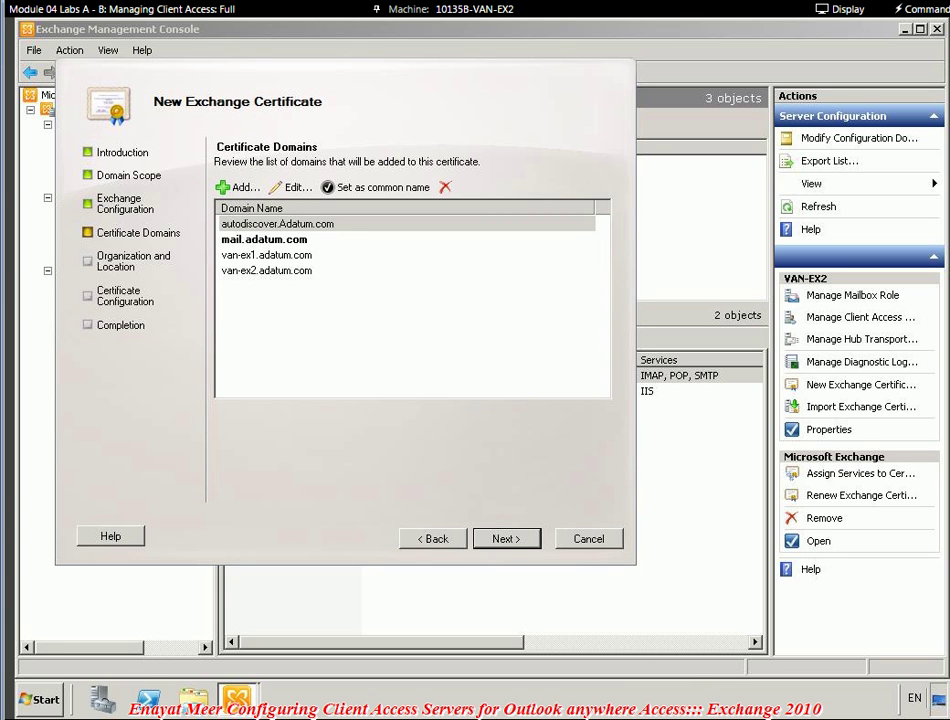
- Accept the domain list, then set the location to Canada, city Vancouver, state BC
left_click(502, 540)
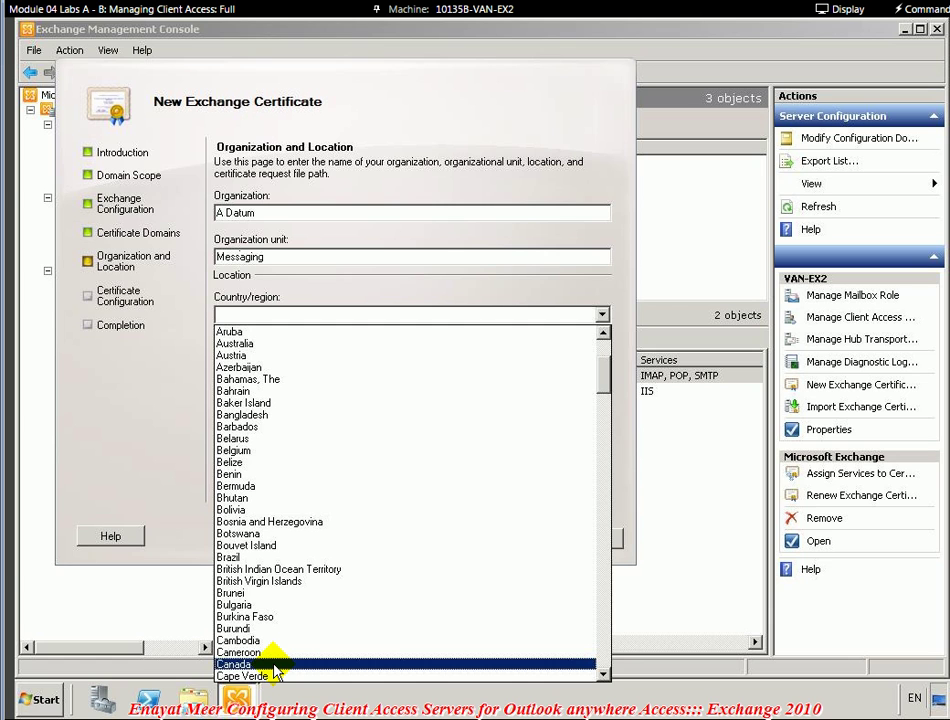
left_click(273, 665)
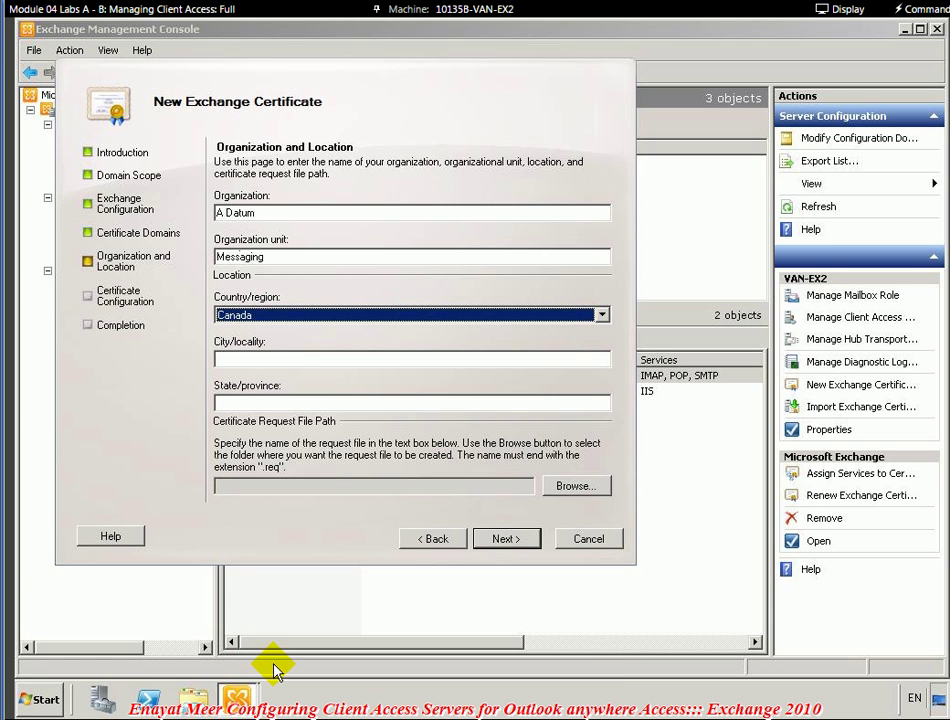
left_click(289, 359)
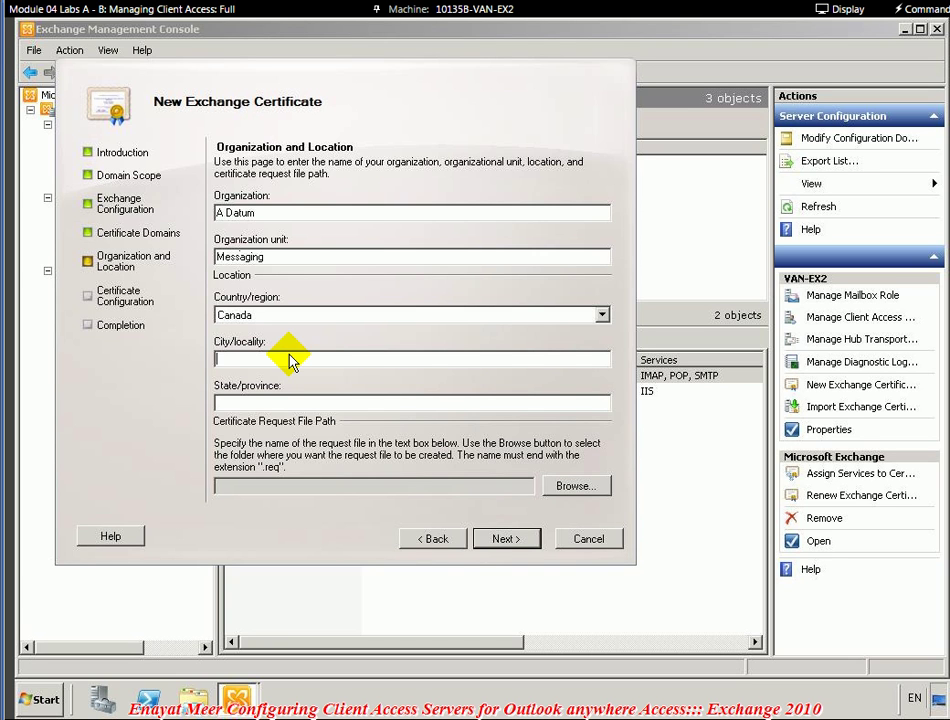
type("Vancouver")
key("Tab")
type("BC")
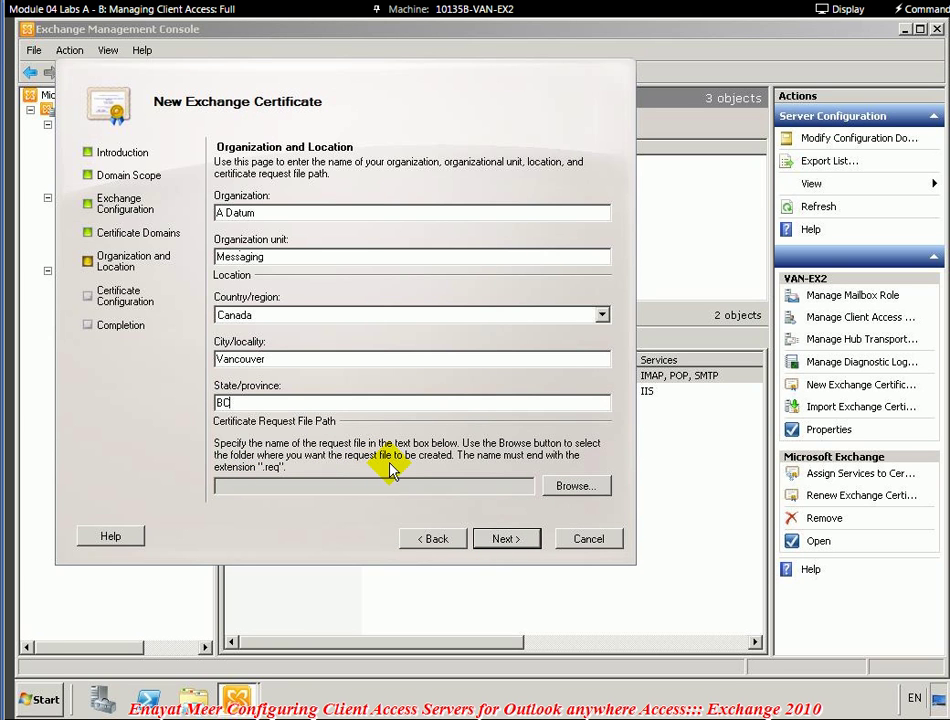
- Set the request file to be saved as CertRequest.req in the Documents folder
left_click(586, 487)
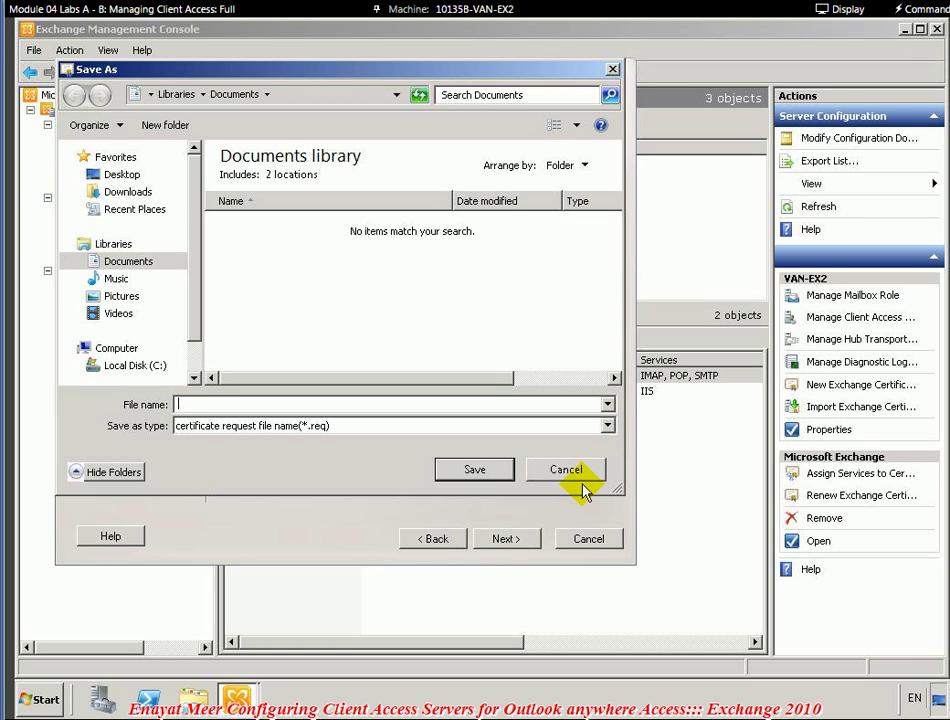
type("CertRequest")
left_click(487, 471)
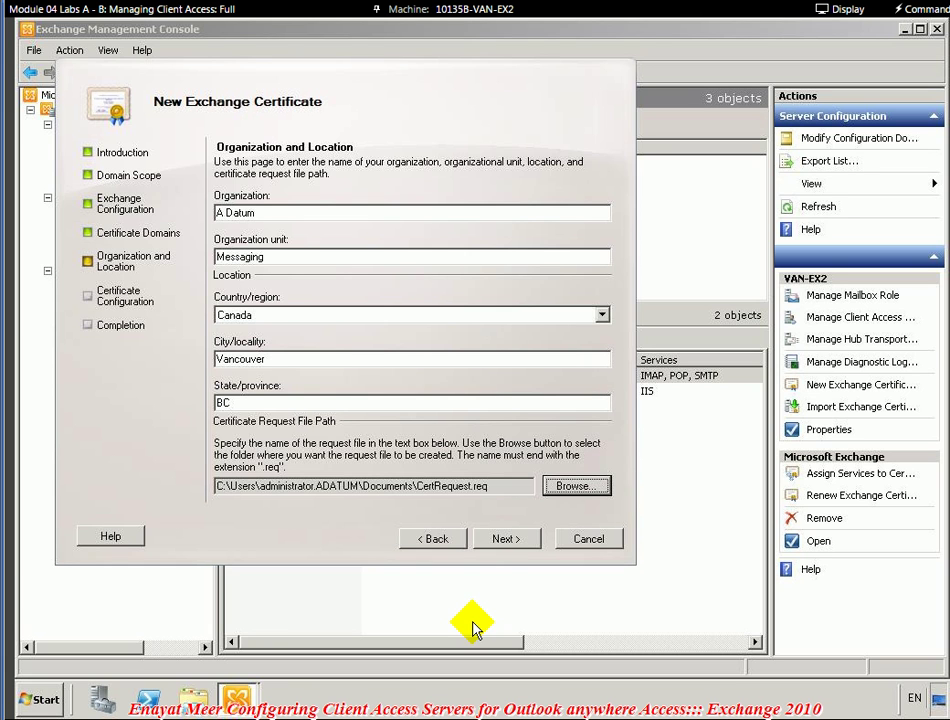
- Review the summary, create the Adatum Mail Certificate request, and finish the wizard
left_click(512, 542)
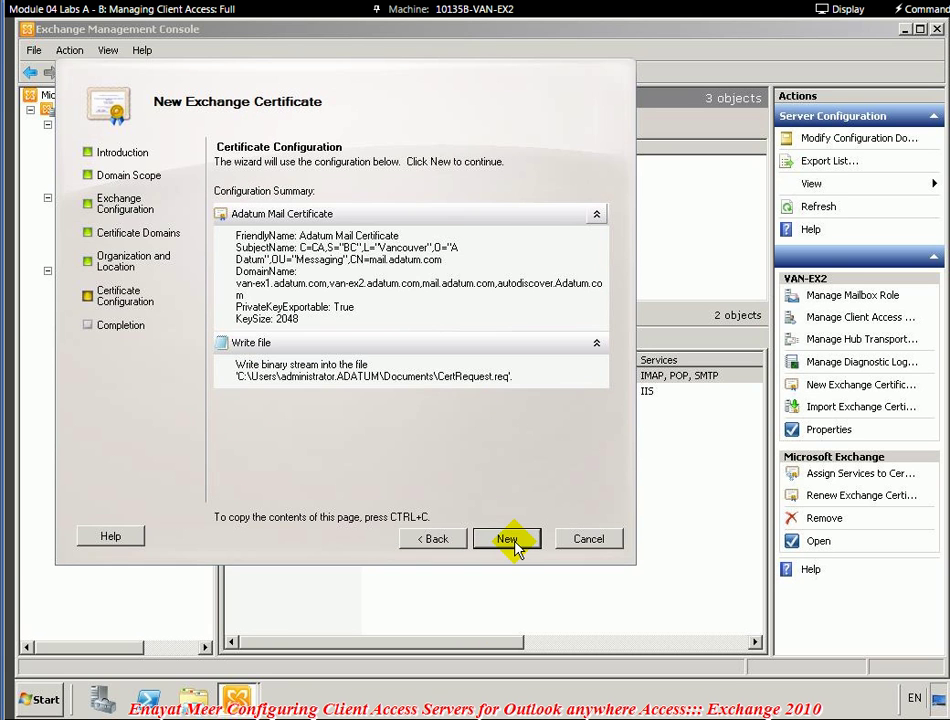
left_click(509, 540)
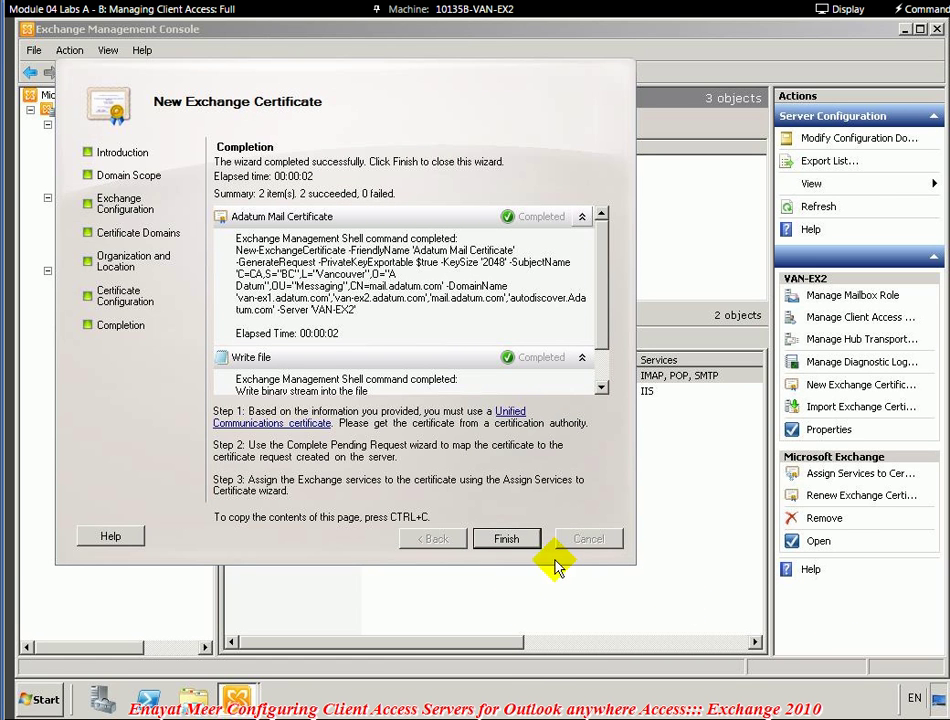
left_click(507, 539)
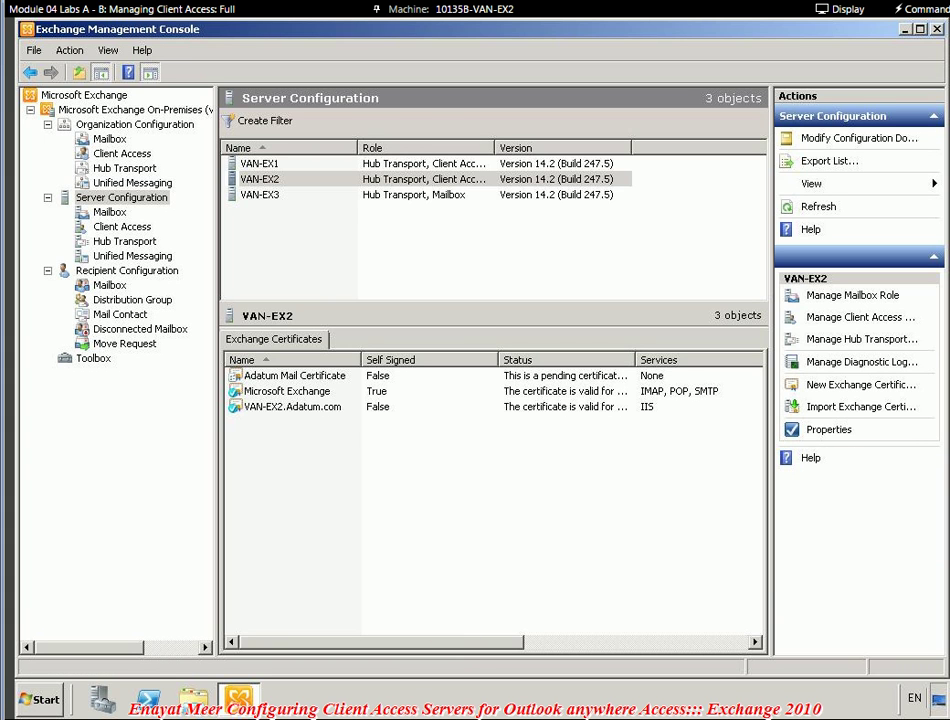
- Paste a new 'Request the certificate from the CA' bullet into the Word notes, then minimize Word
key("alt+Tab")
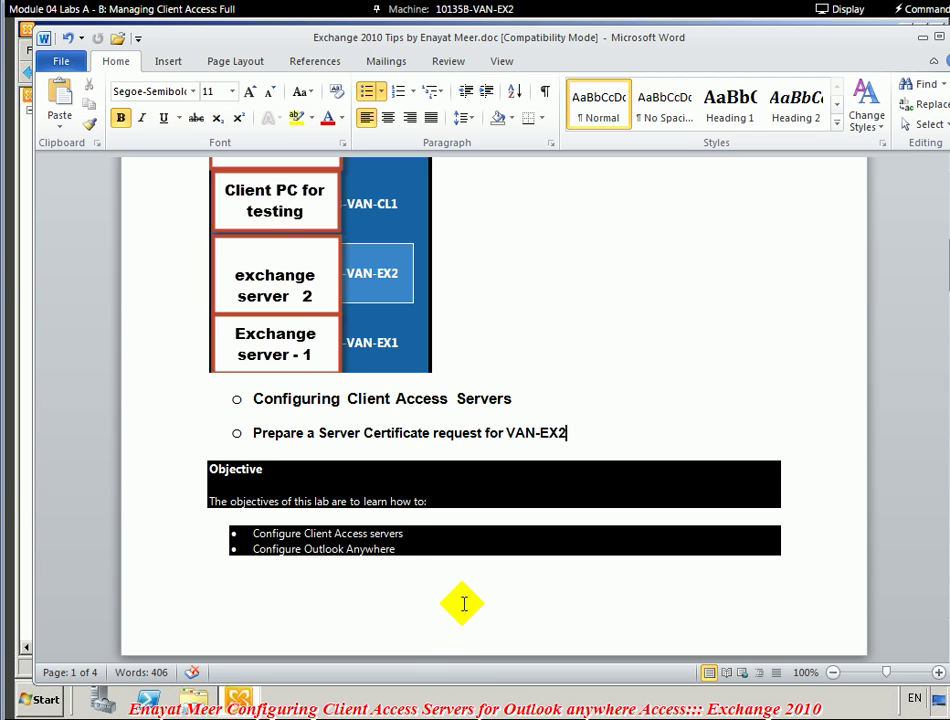
key("Return")
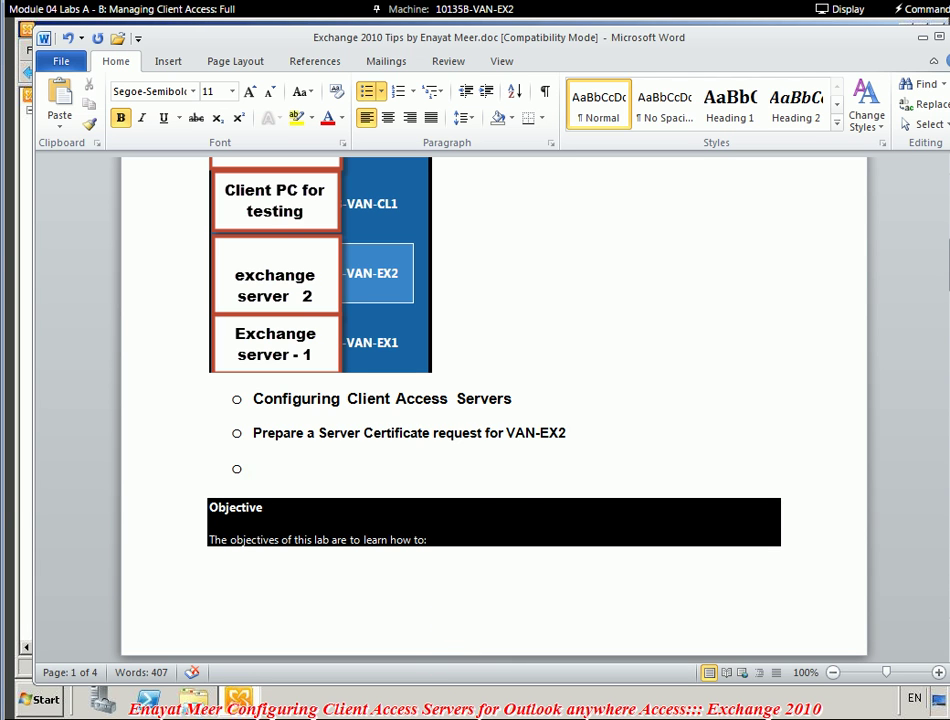
type("Request the certificate from the CA")
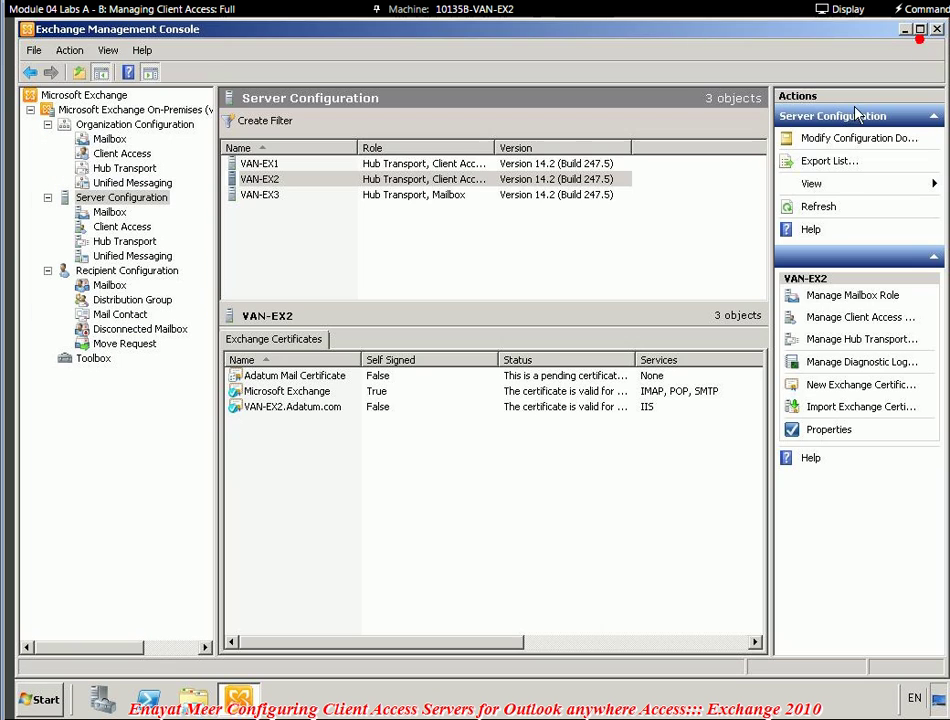
left_click(921, 41)
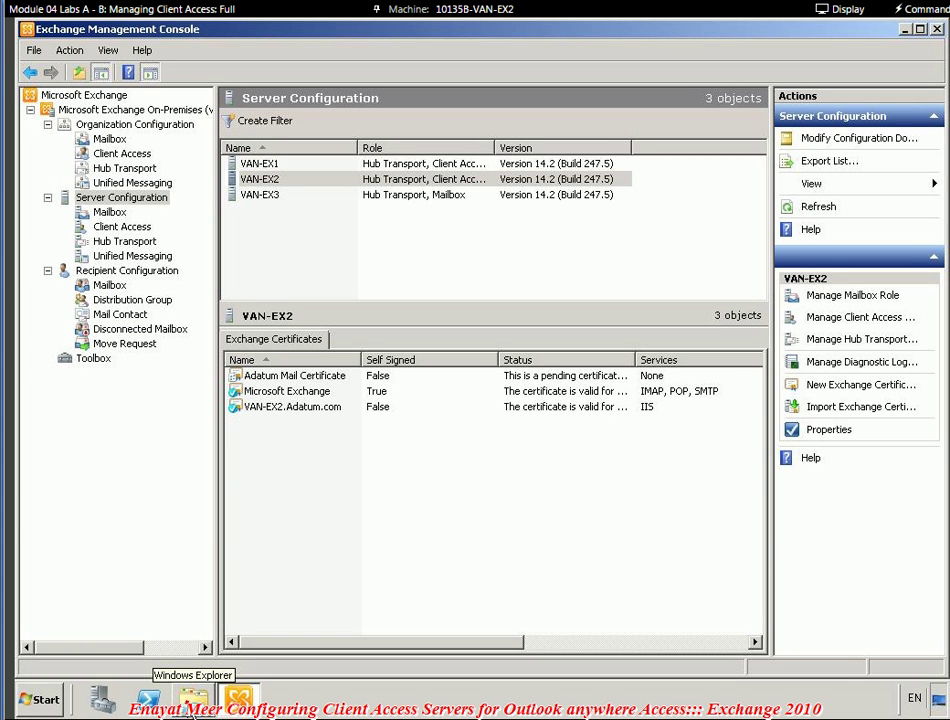
- Open CertRequest.req from the Documents library in Notepad via the program chooser
left_click(188, 697)
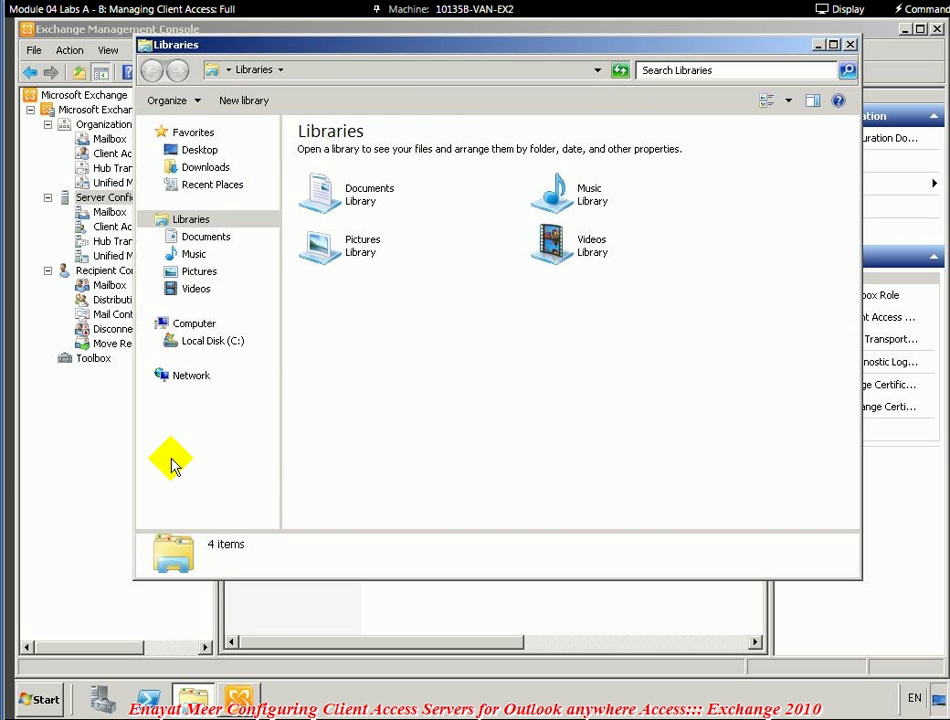
left_click(207, 238)
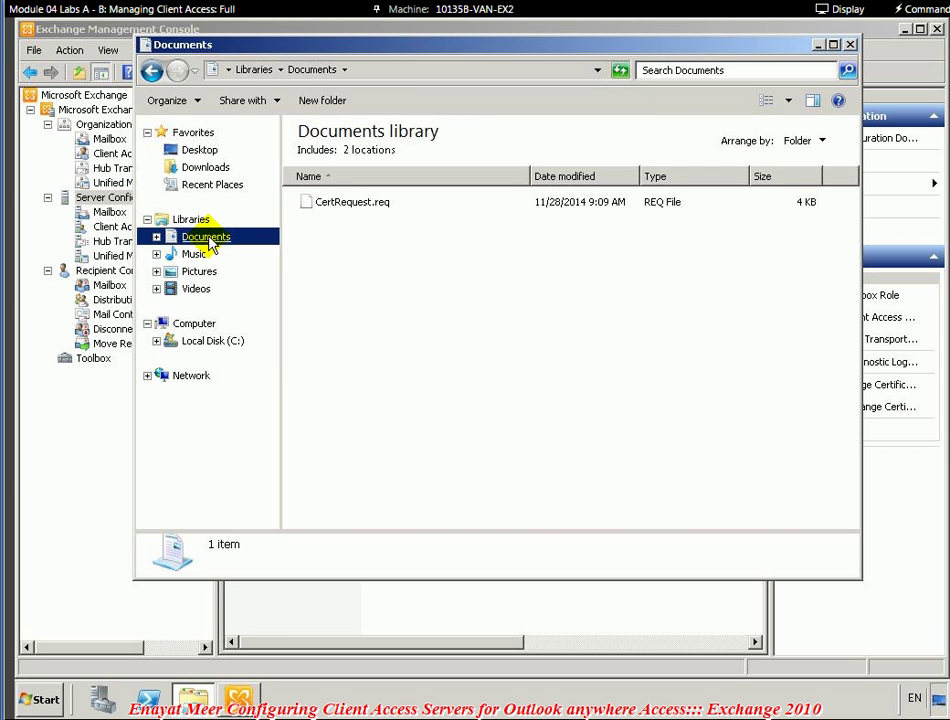
left_click(346, 205)
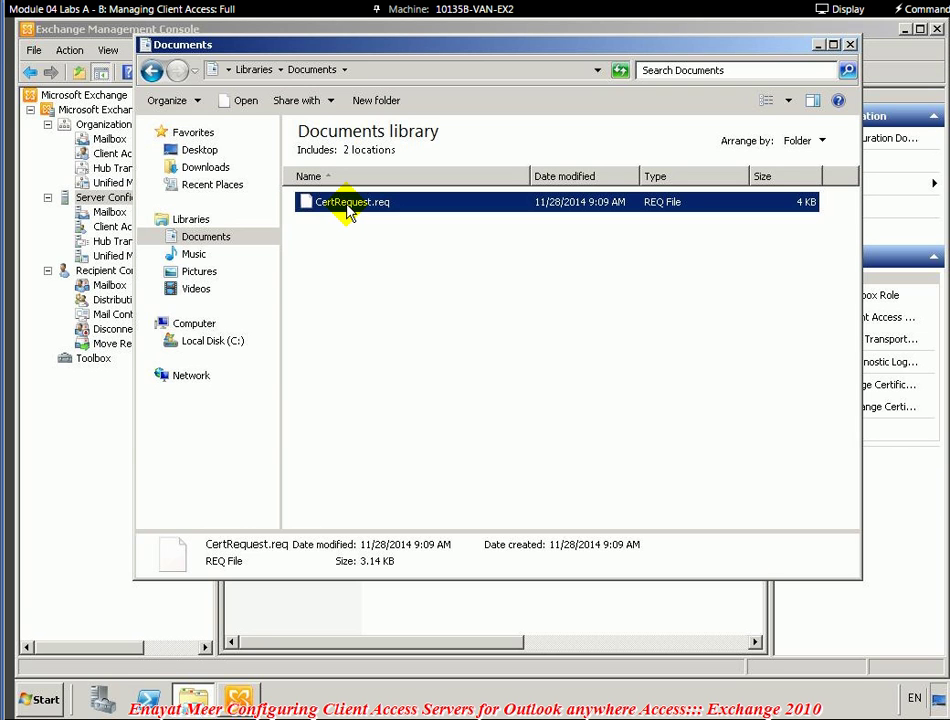
right_click(349, 208)
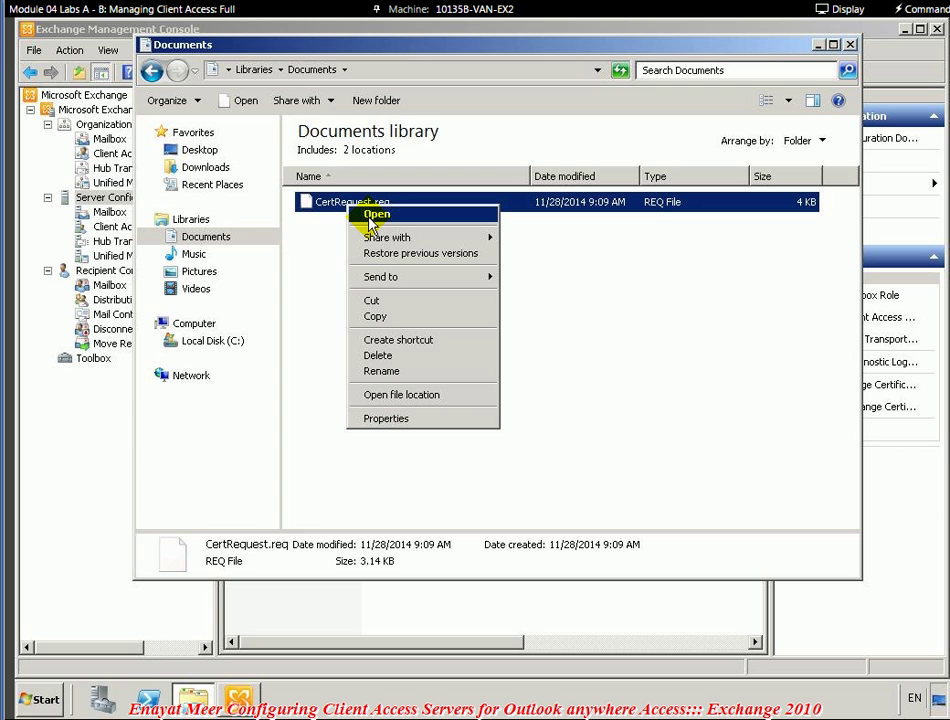
left_click(374, 216)
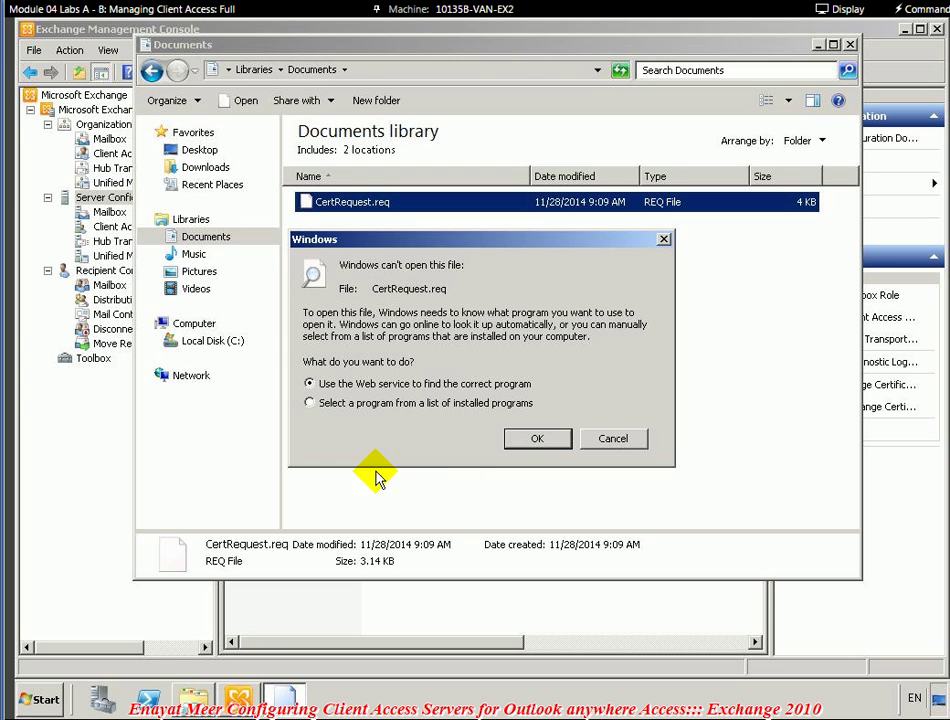
left_click(315, 405)
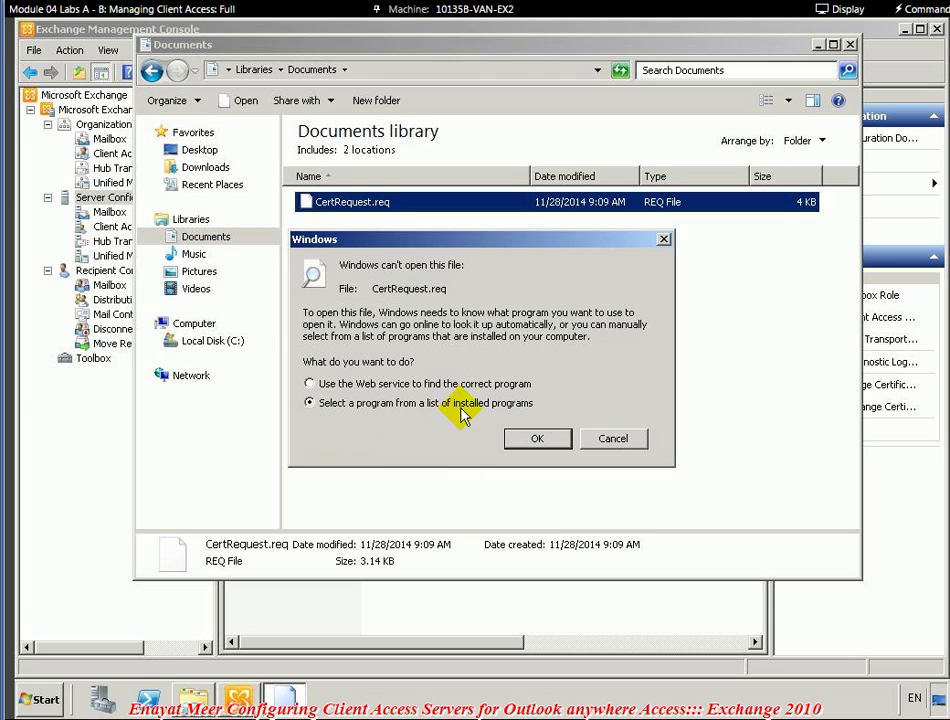
left_click(536, 444)
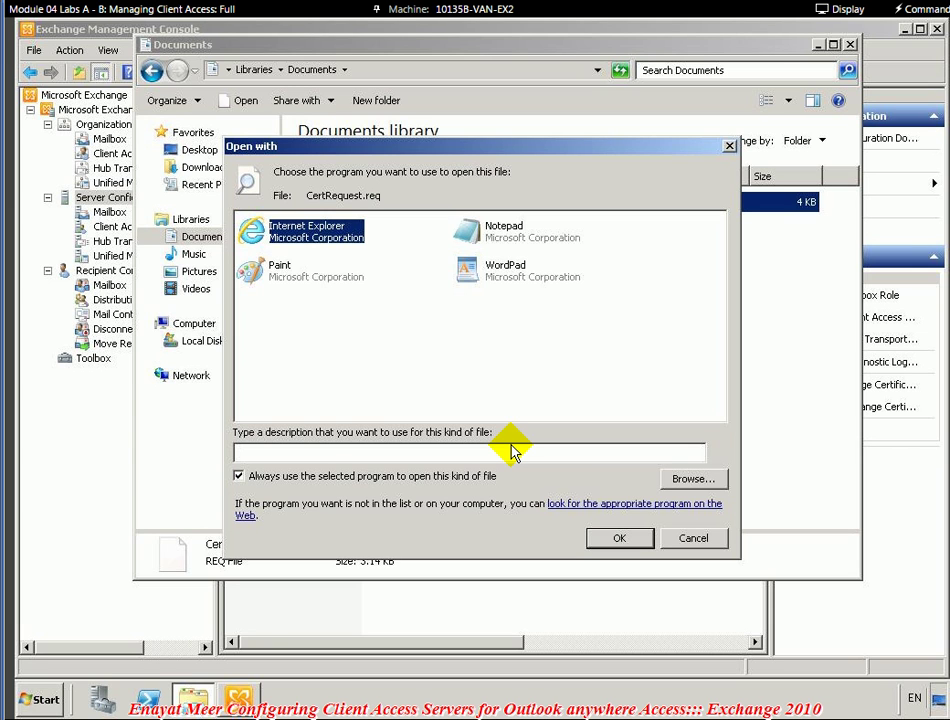
left_click(490, 230)
left_click(616, 538)
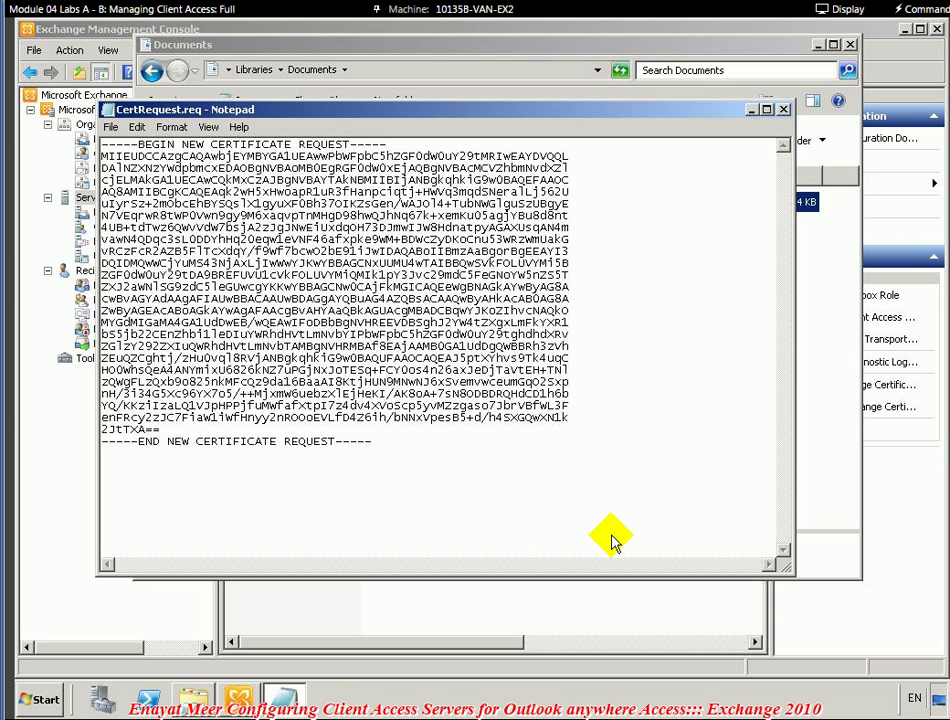
- Copy the full CertRequest.req text in Notepad, then close Notepad
key("ctrl+a")
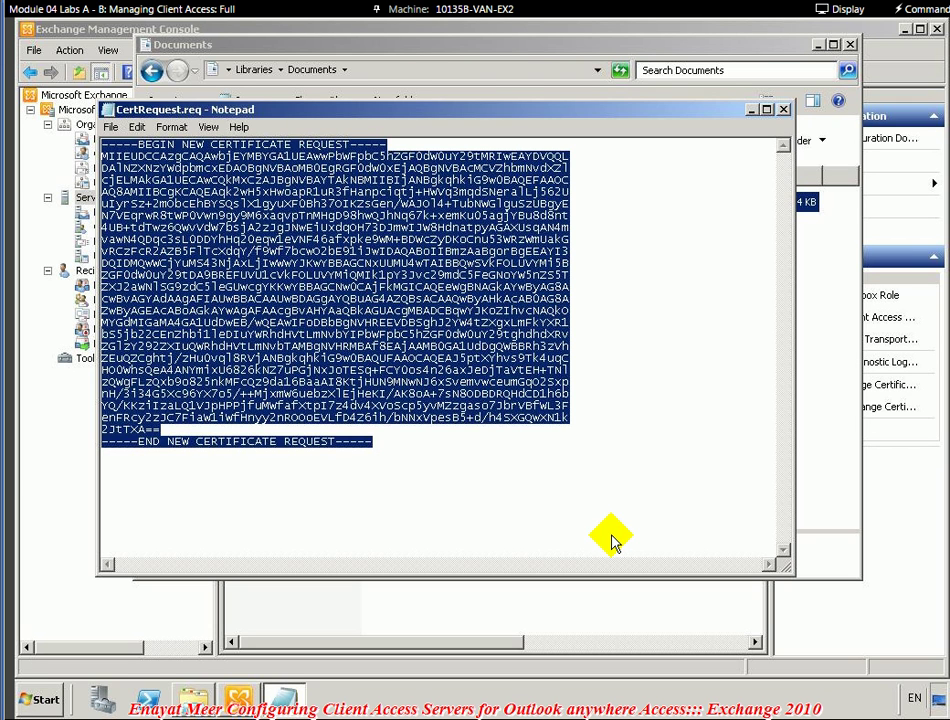
key("ctrl+c")
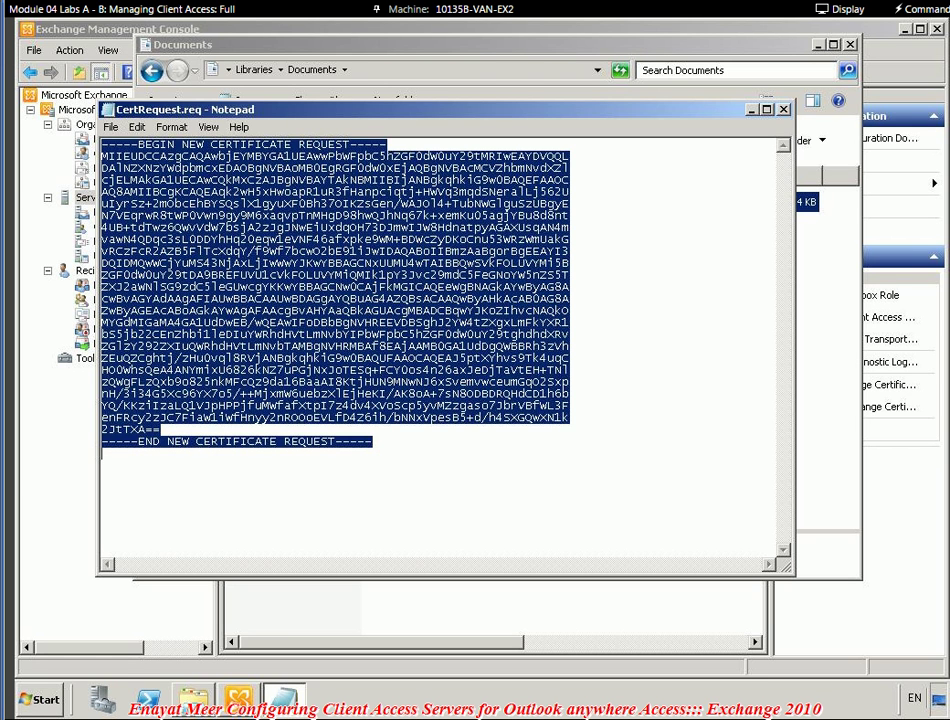
left_click(784, 110)
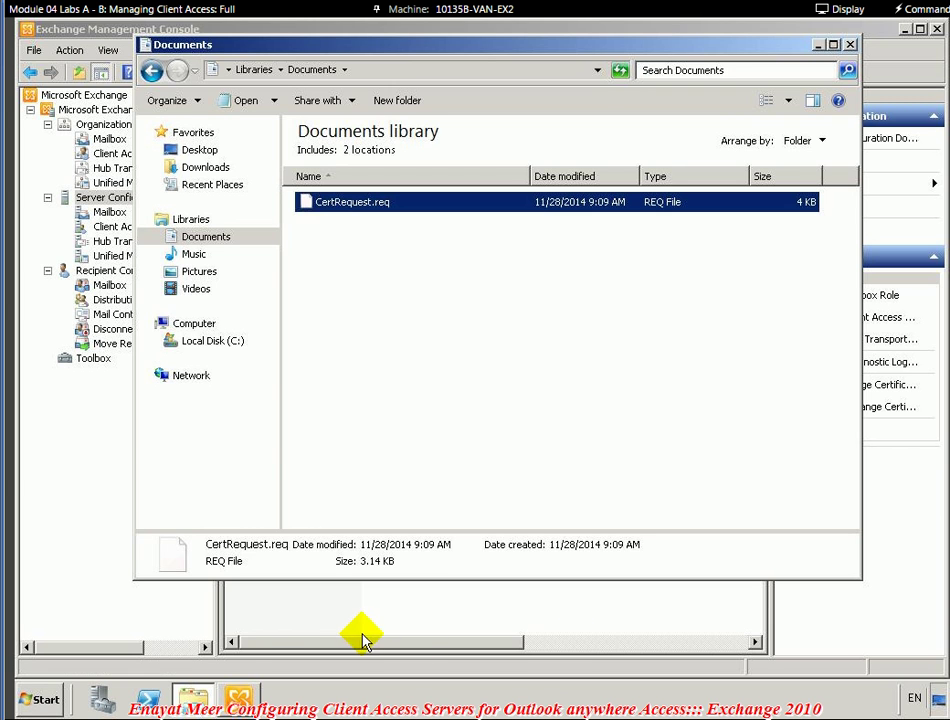
left_click(32, 701)
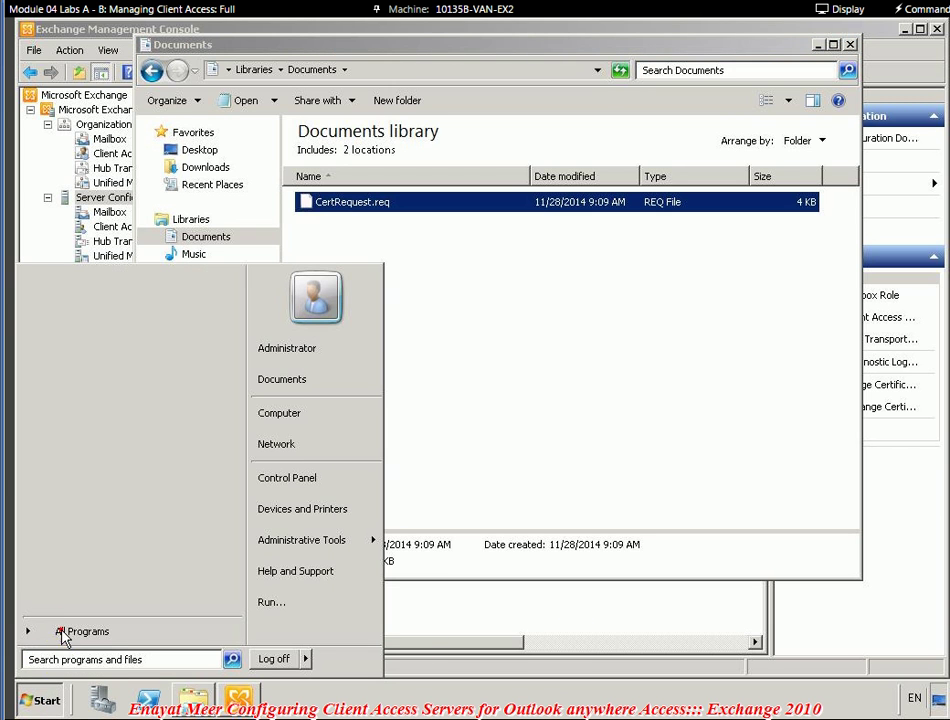
left_click(63, 631)
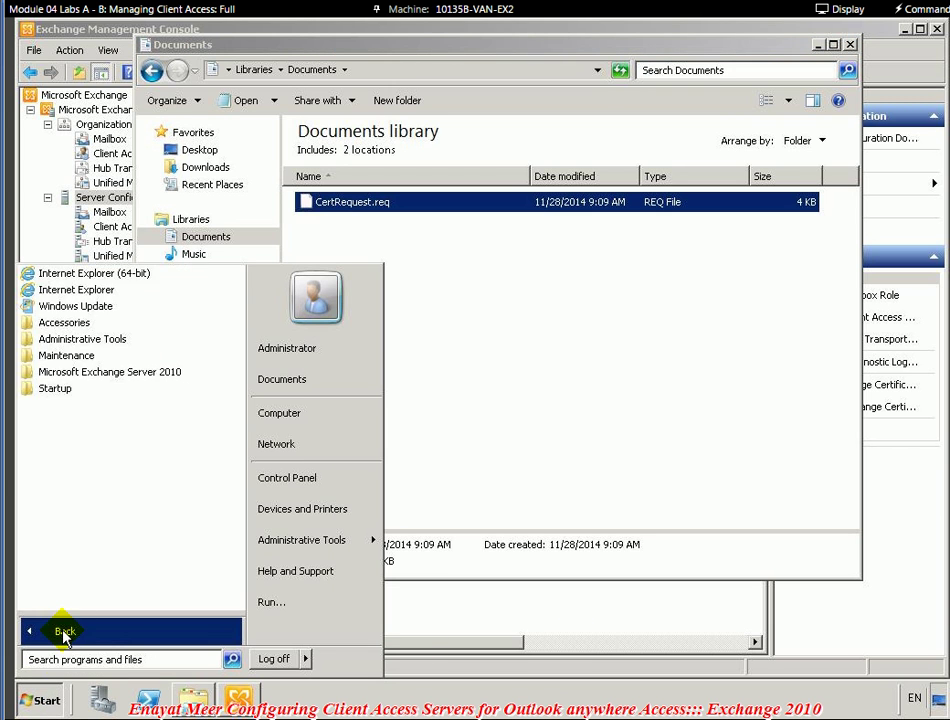
left_click(100, 291)
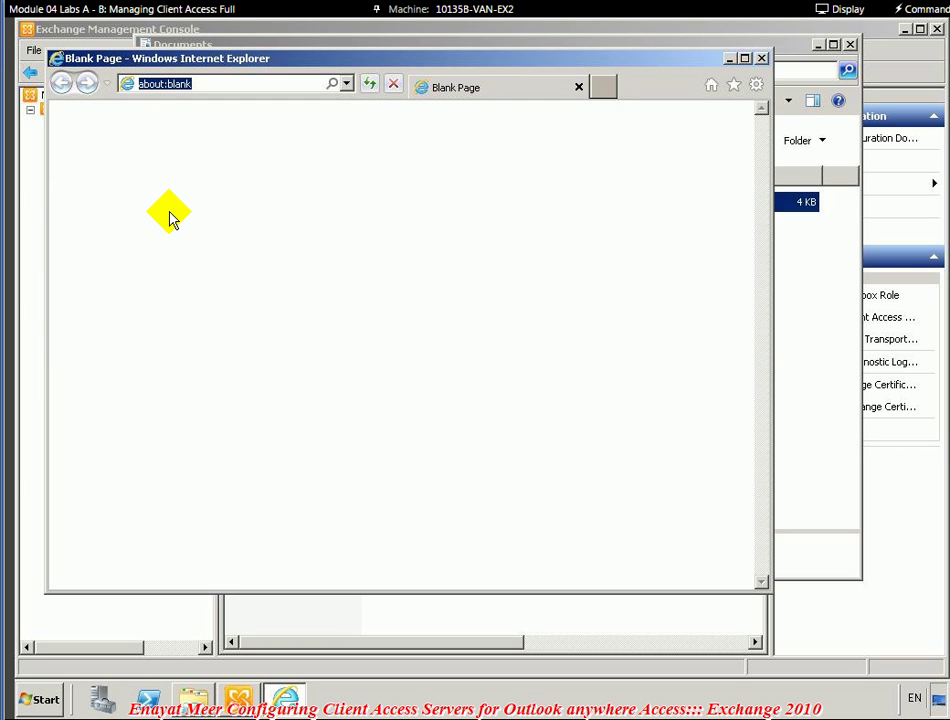
type("ht")
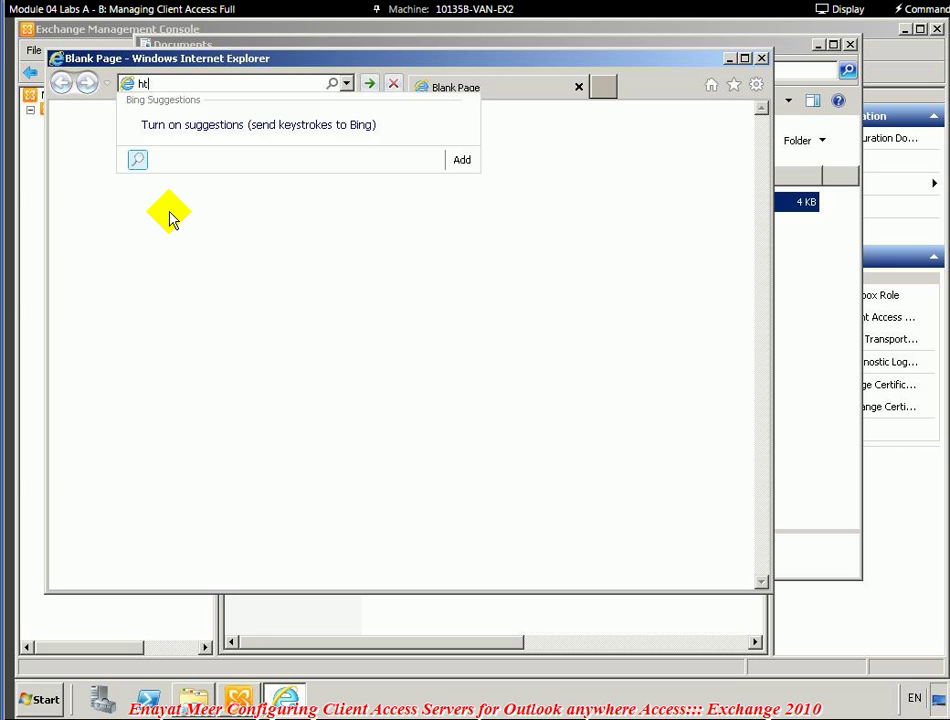
type("tps:")
type("//")
type("van")
type("-dc")
type("1")
type(".adatu")
type("m.com")
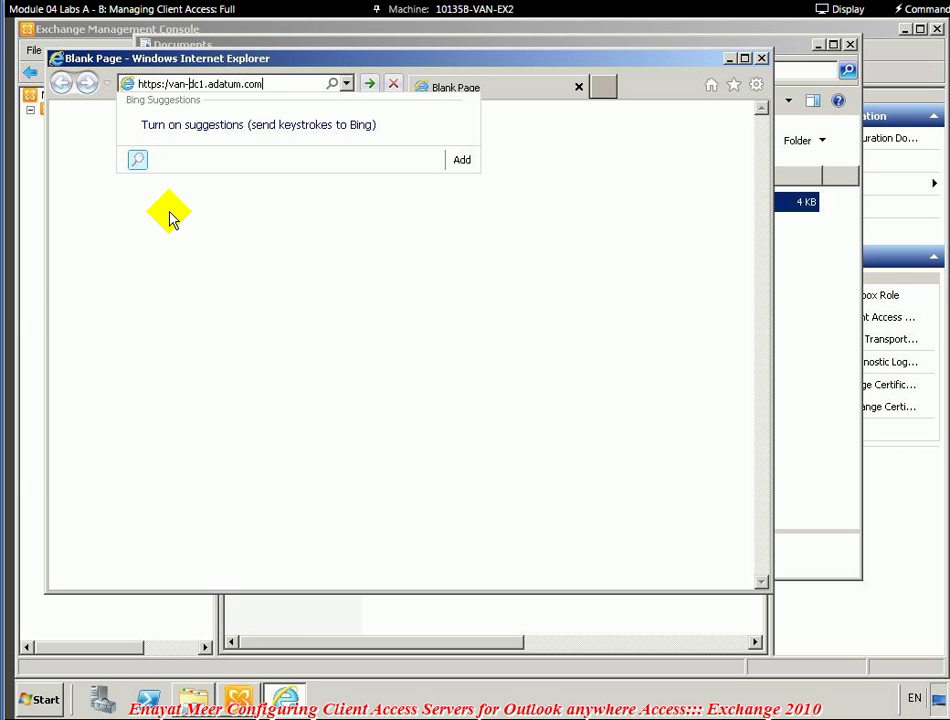
type("/certsrv")
key("Return")
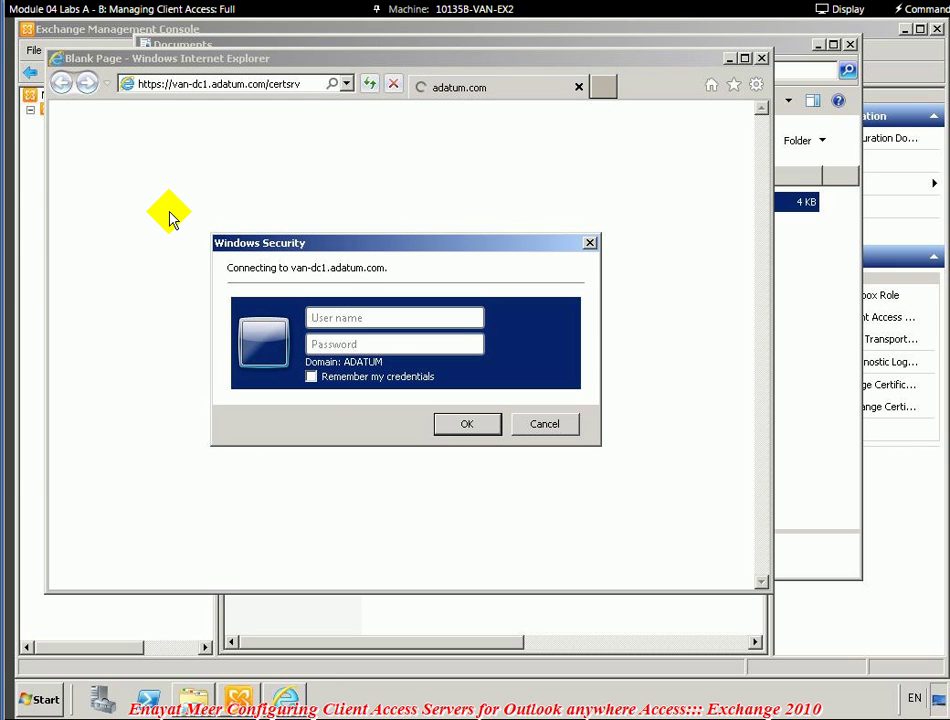
- Sign in with the administrator user name and account password, re-entering the password when prompted
type("administrator")
key("Tab")
type("Pa$$w")
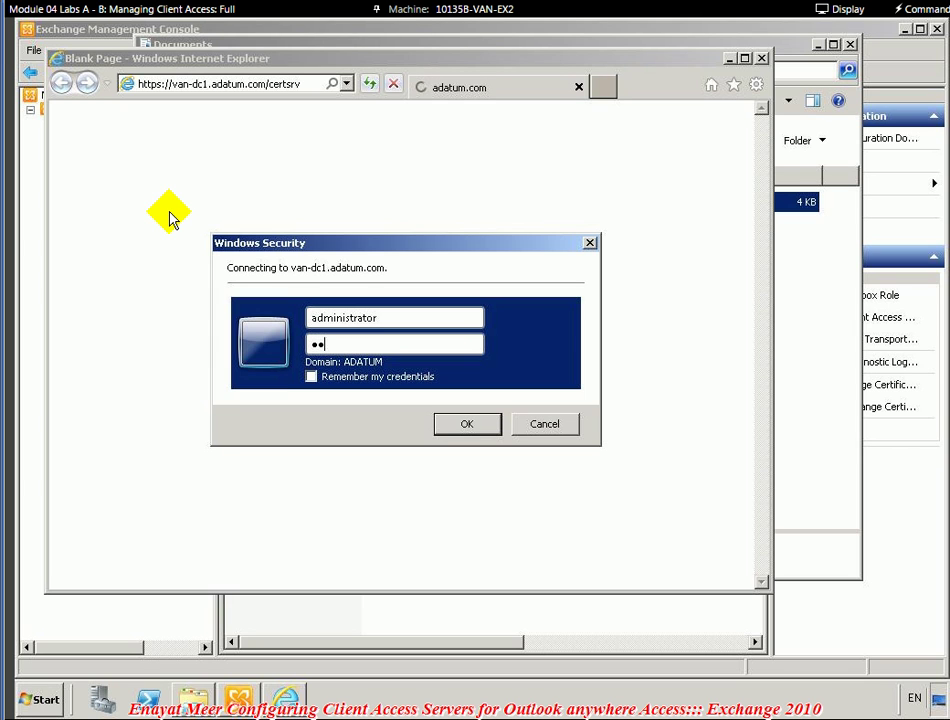
type("0rd")
left_click(460, 426)
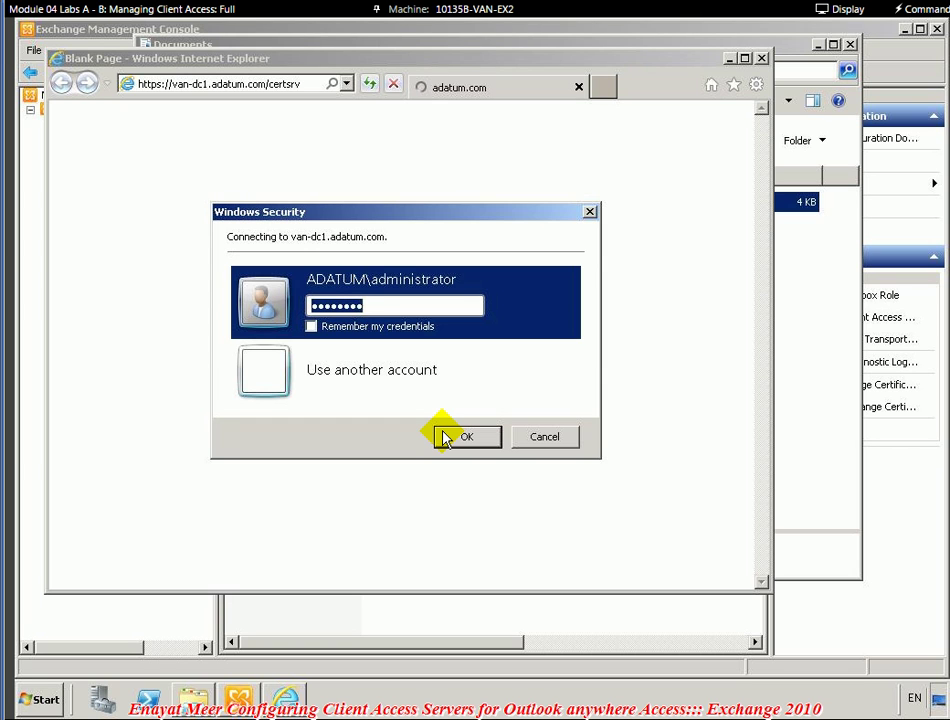
type("Pa$$w0rd")
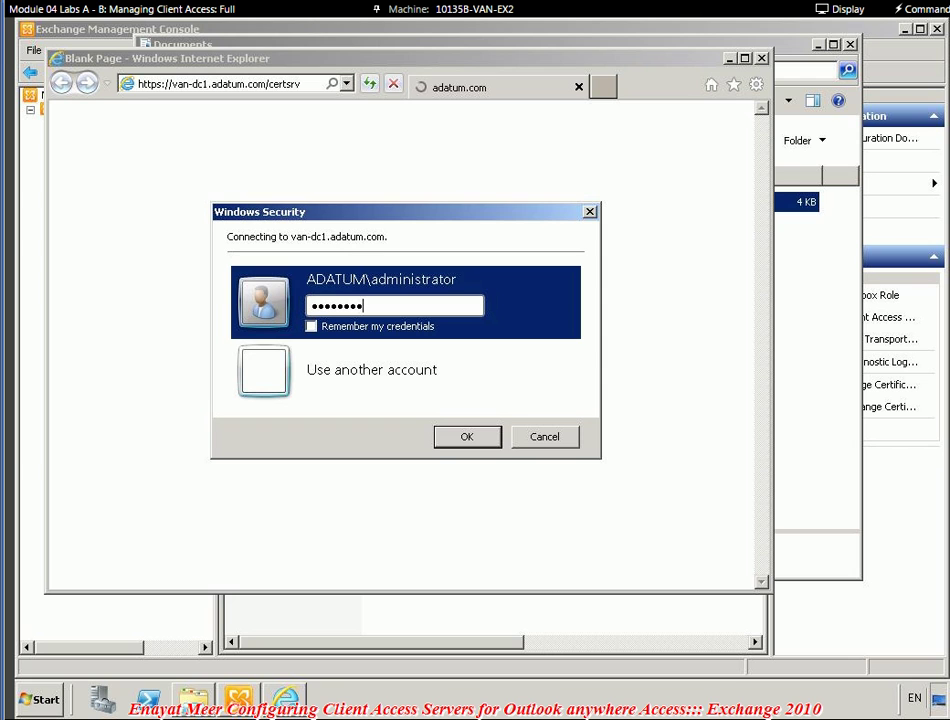
left_click(481, 438)
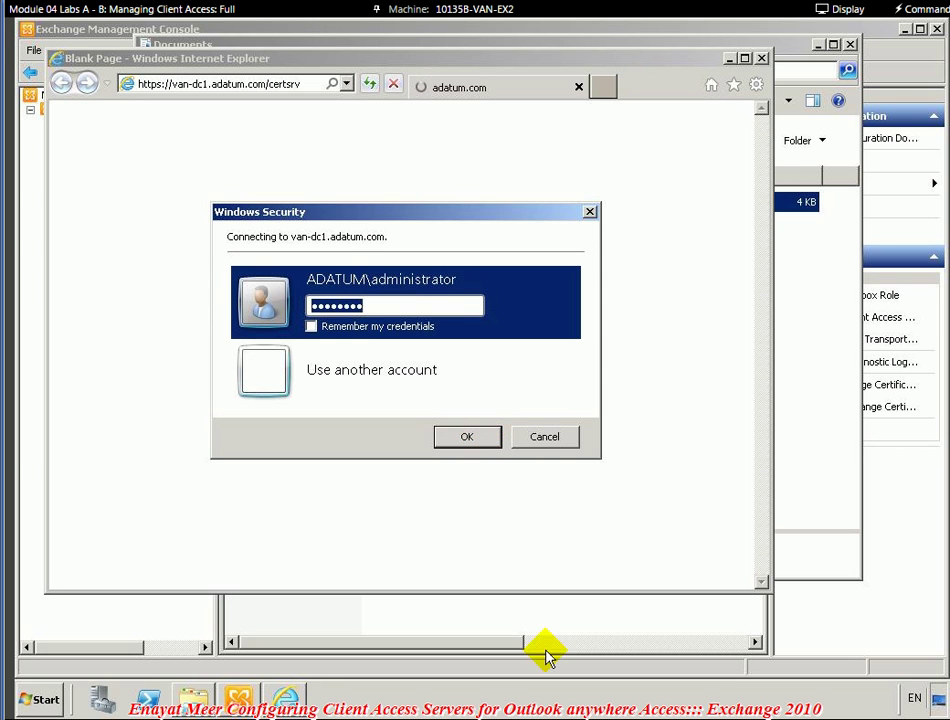
- Append a parenthetical note to the CA bullet about logging in as the van-dc1 administrator with its password
key("Return")
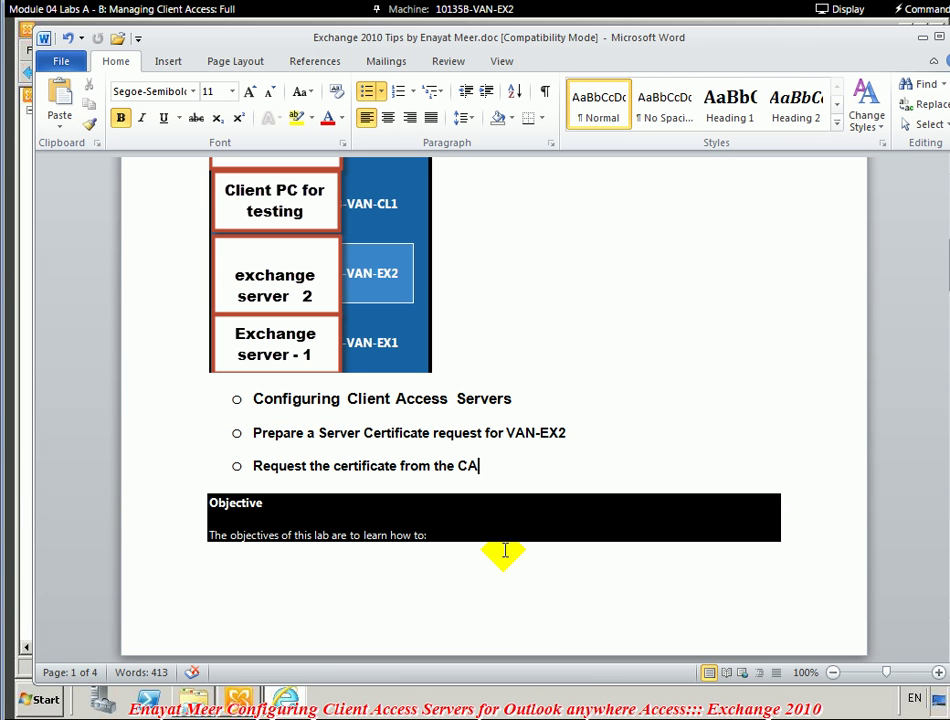
type("(note")
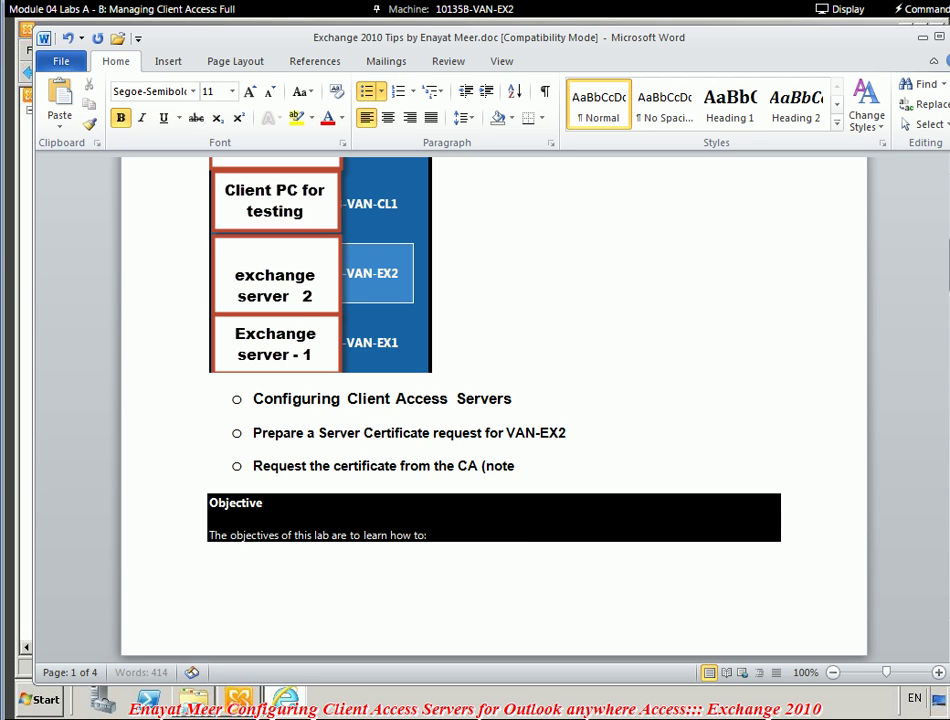
type(" you have to login as ")
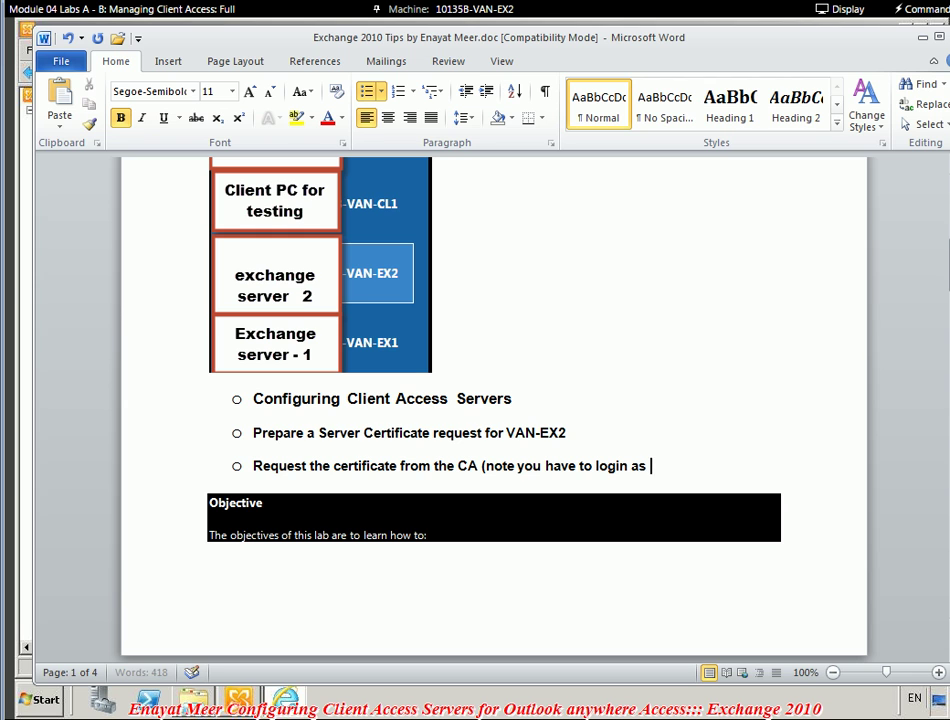
type("van-dc1\\adminis")
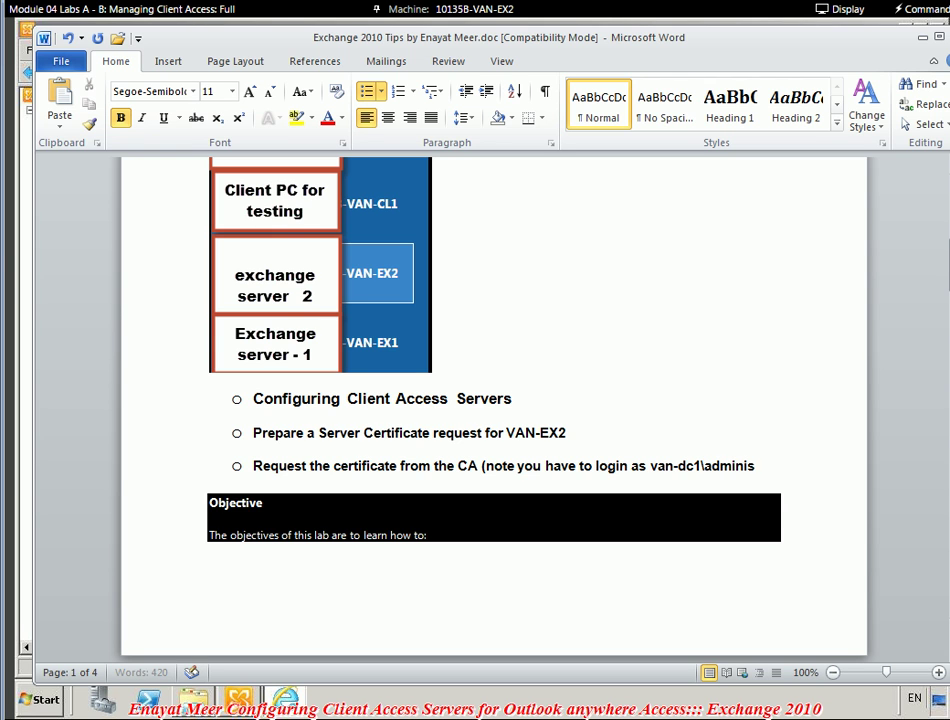
type("trator with ")
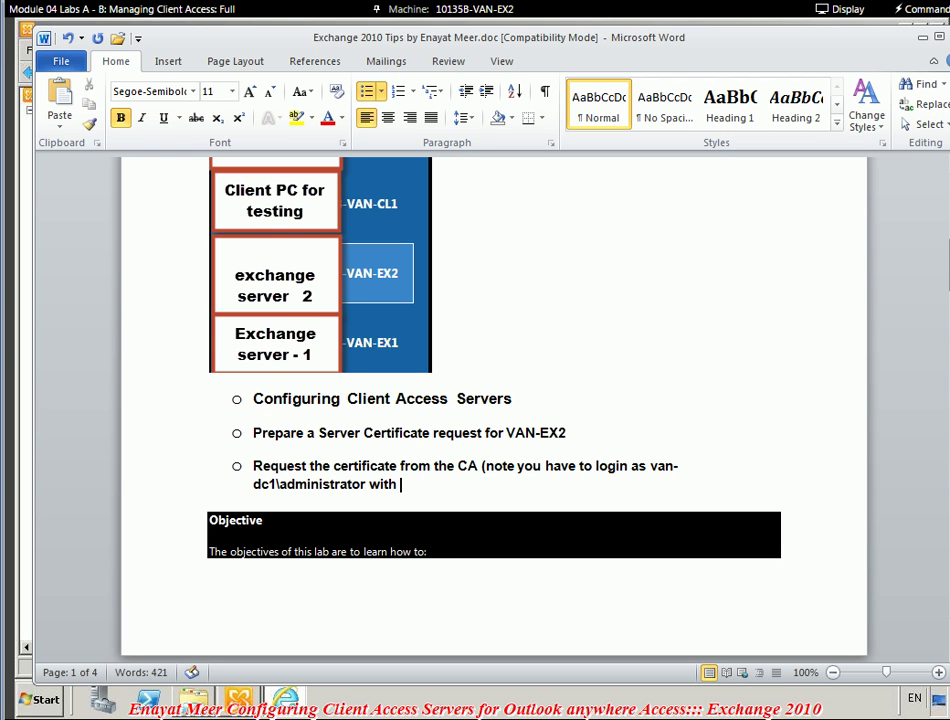
type("Pa$$w0rd")
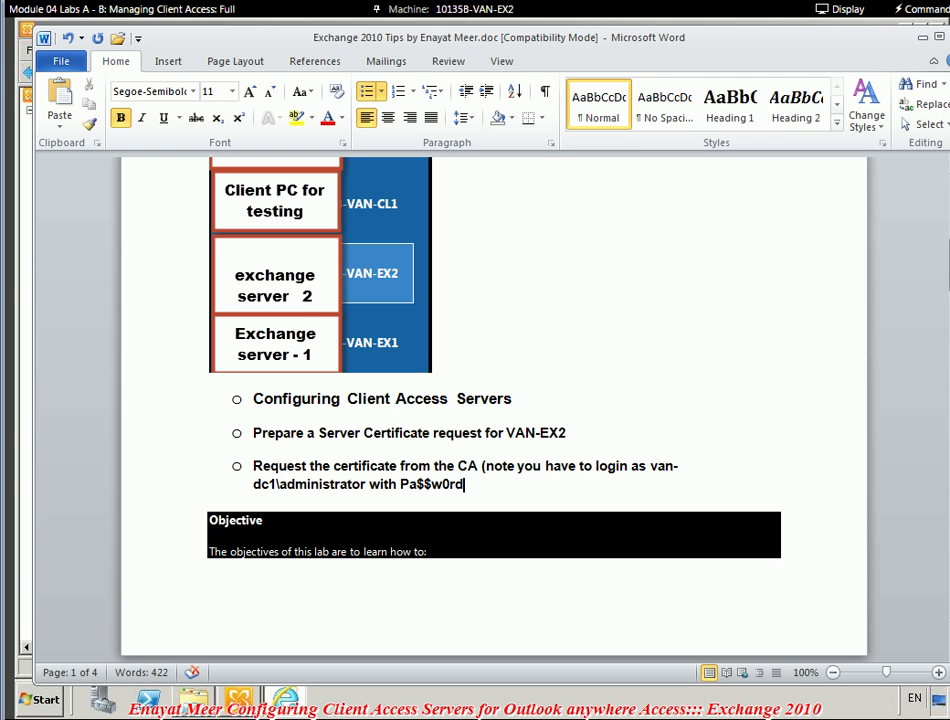
type(")")
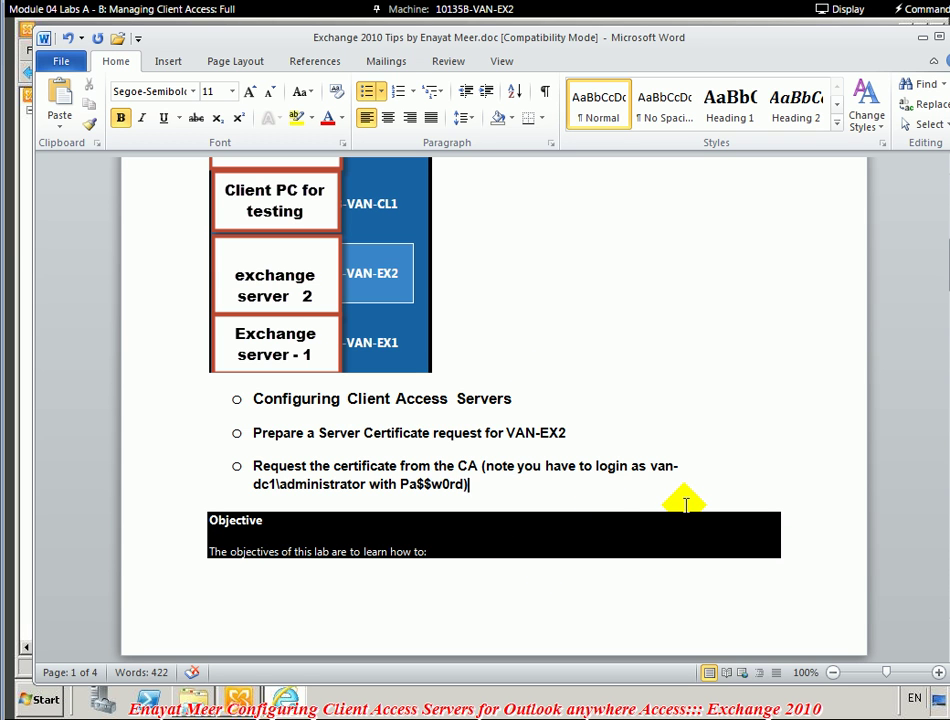
- Minimize Word and go to AdatumCA's advanced request form for submitting a base-64-encoded certificate request
left_click(922, 38)
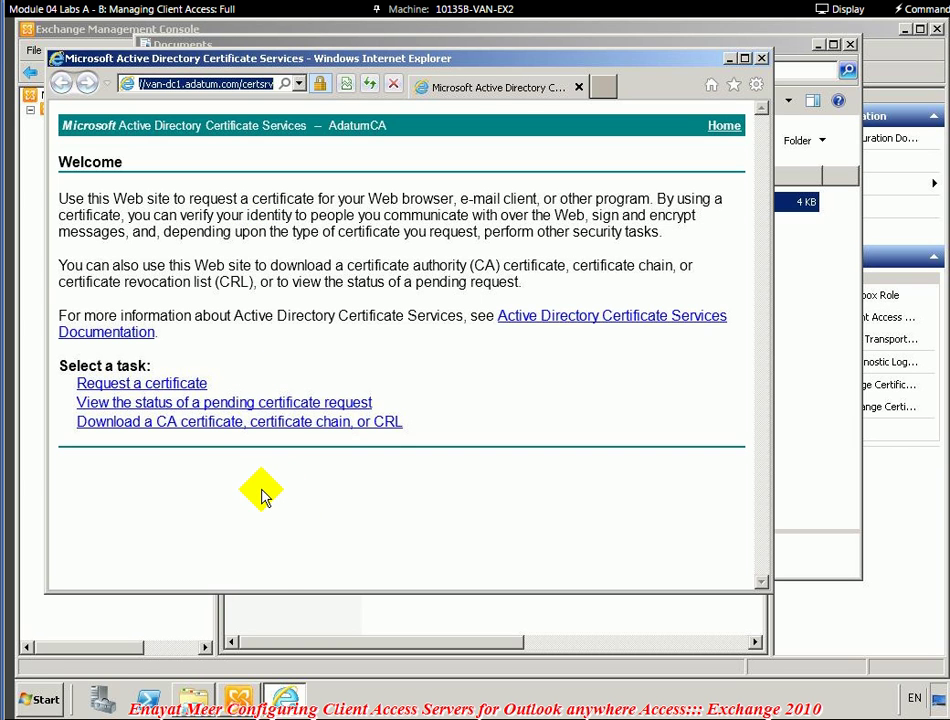
left_click(162, 386)
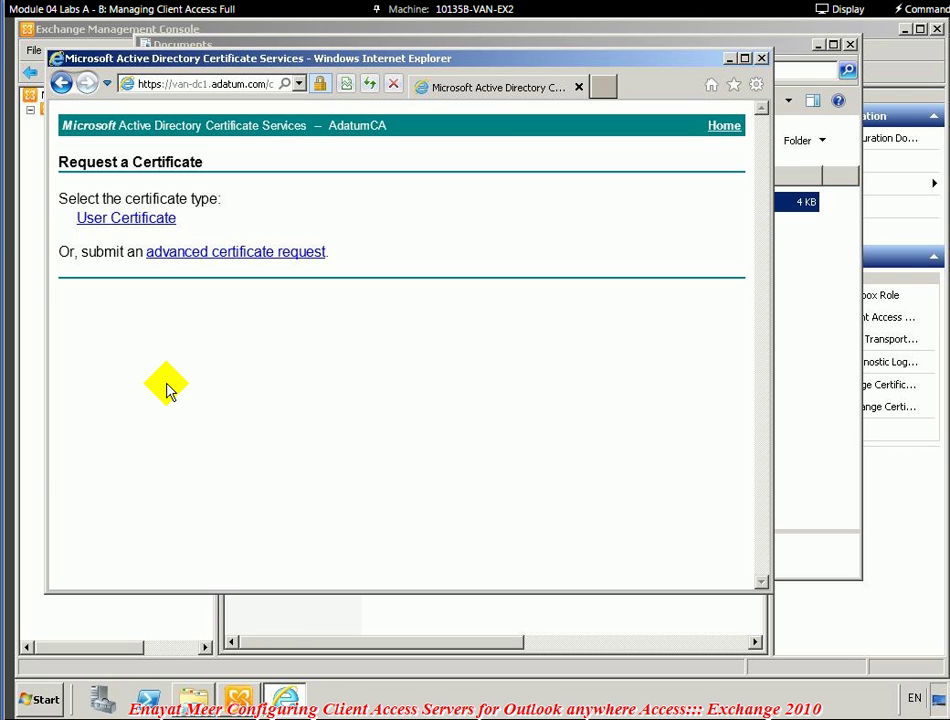
left_click(210, 253)
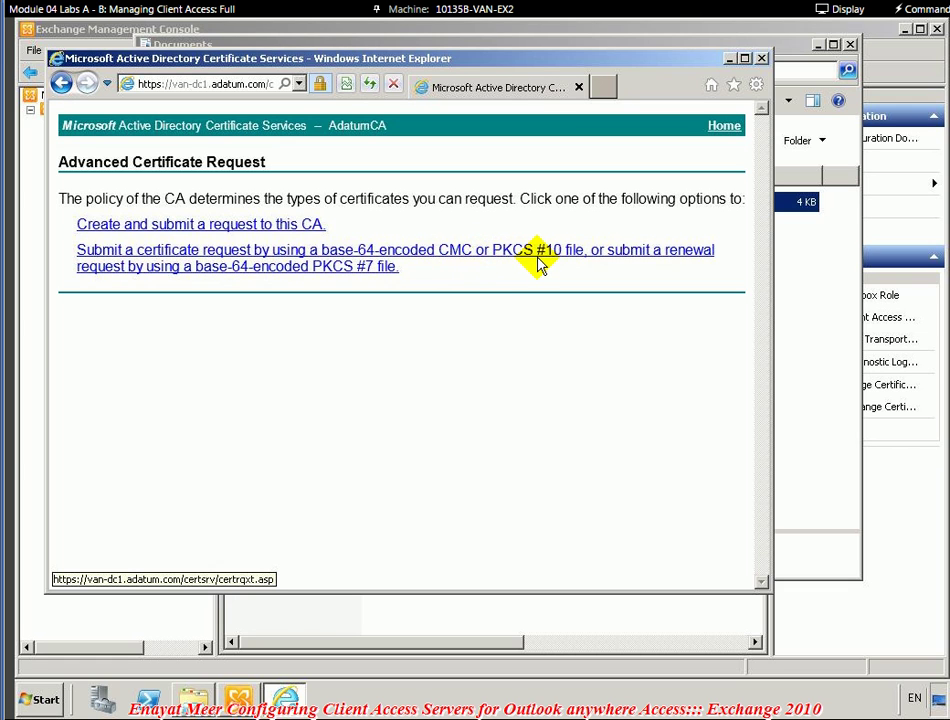
left_click(587, 262)
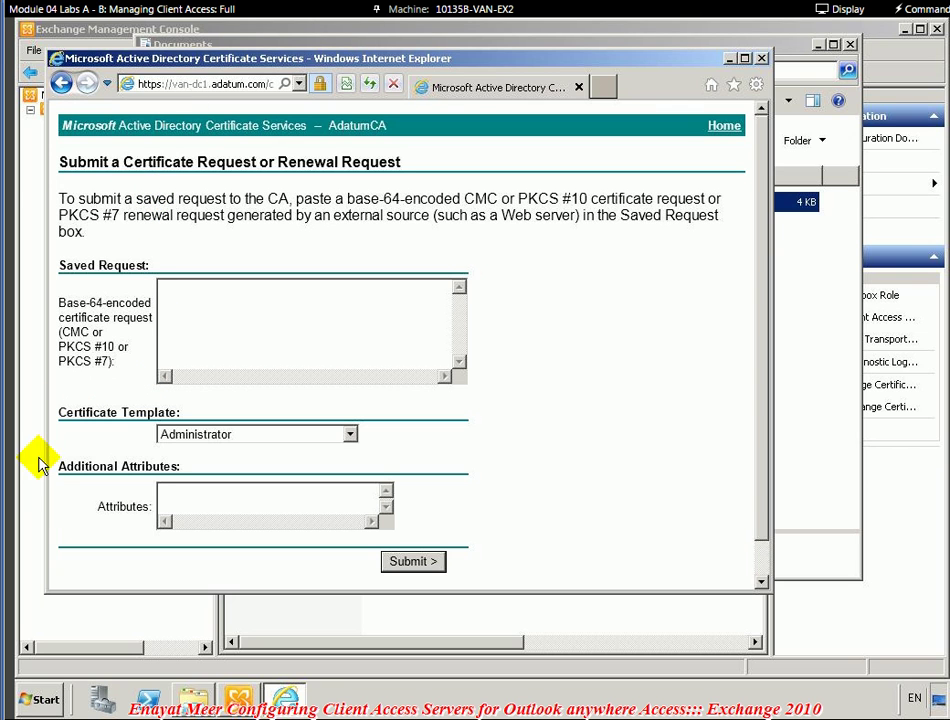
- Paste VAN-EX2's base-64 certificate request into the Saved Request box
left_click(350, 434)
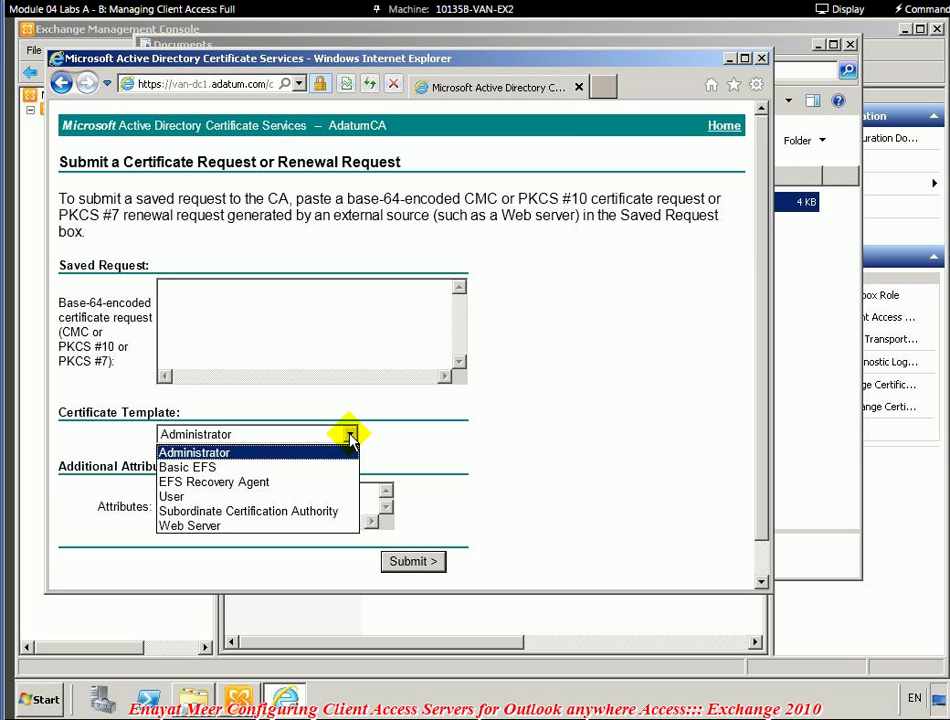
left_click(350, 434)
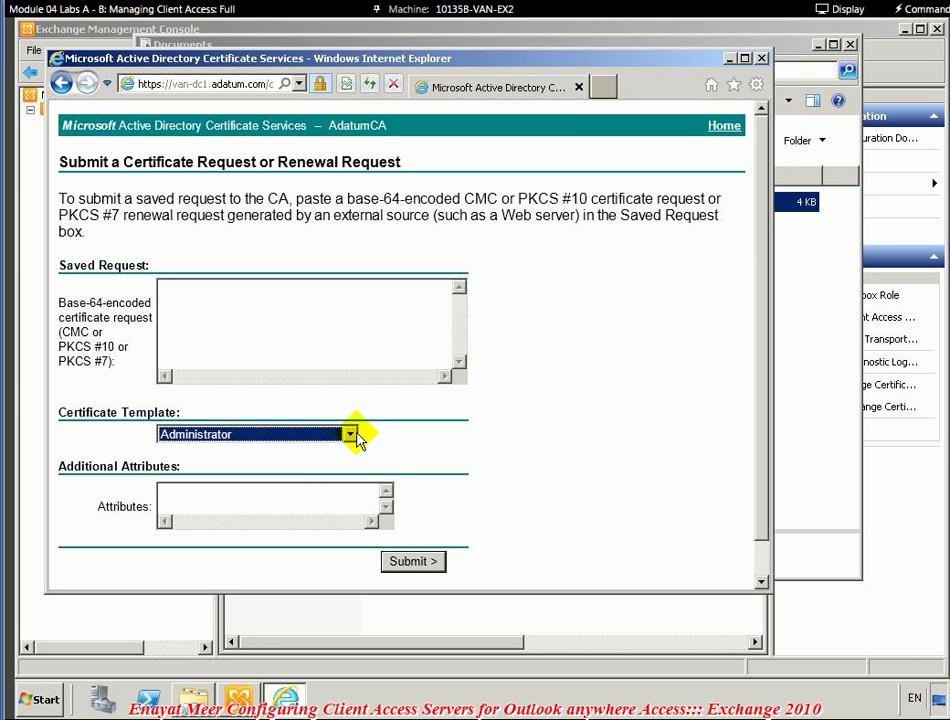
left_click(283, 330)
left_click(283, 333)
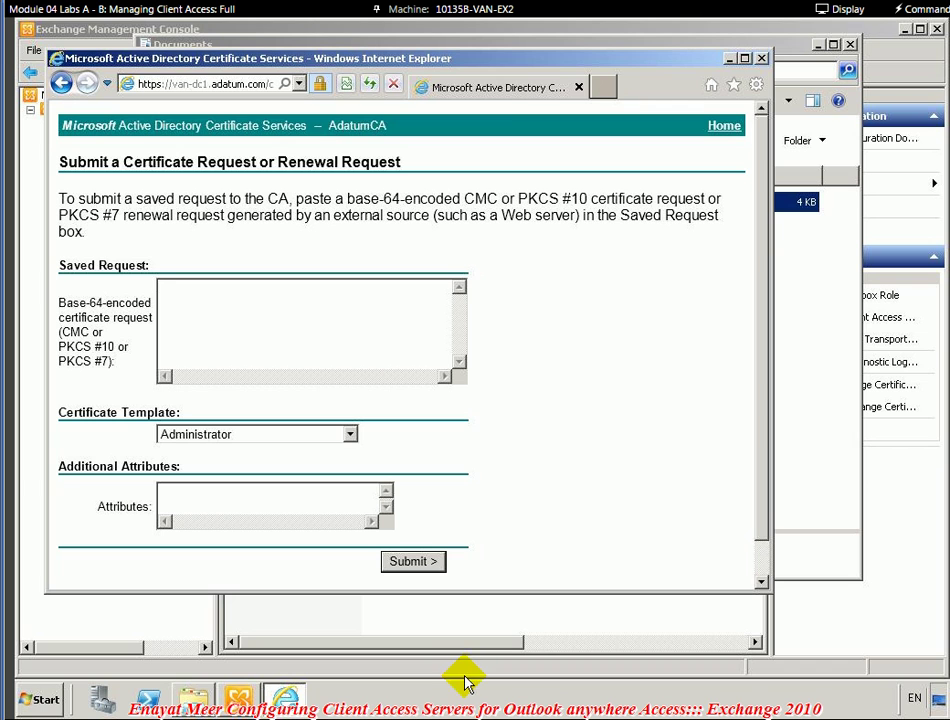
right_click(288, 320)
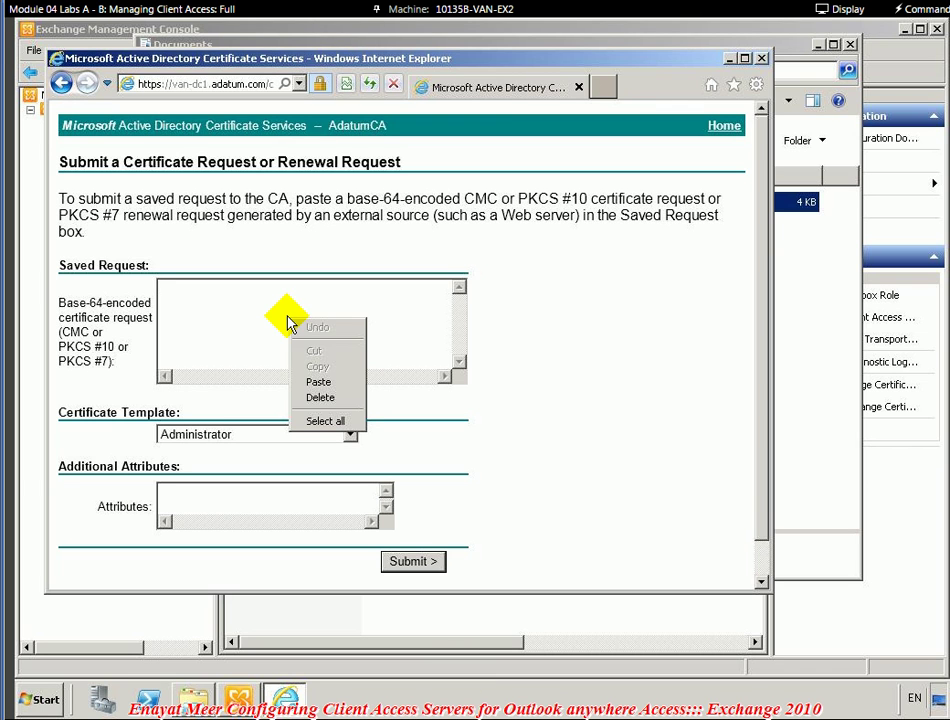
left_click(319, 383)
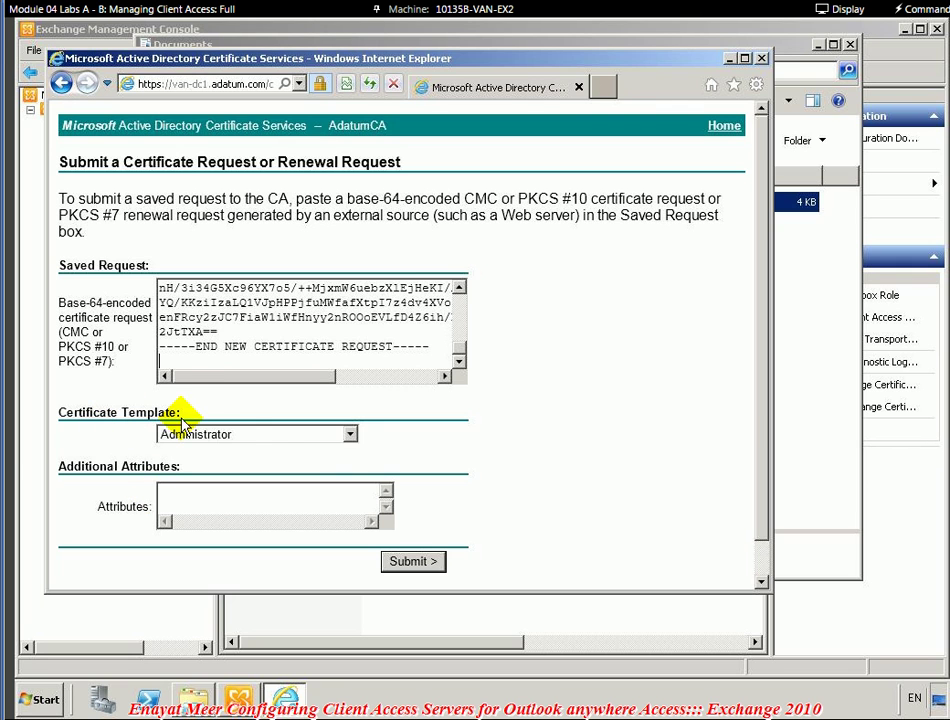
- Set the Certificate Template to Web Server and submit the request to AdatumCA
left_click(350, 434)
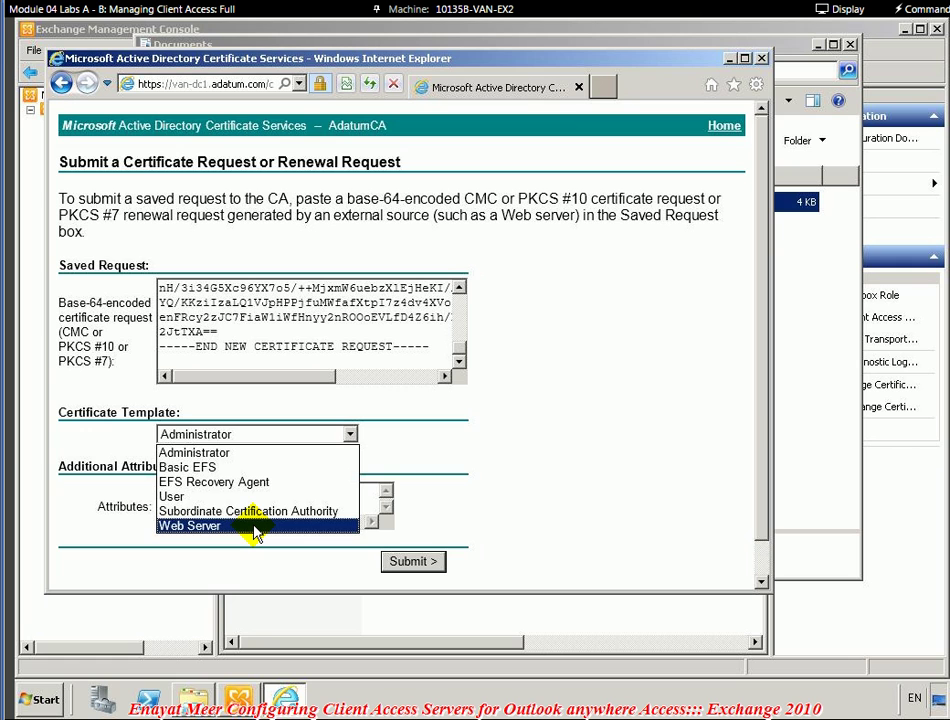
left_click(254, 528)
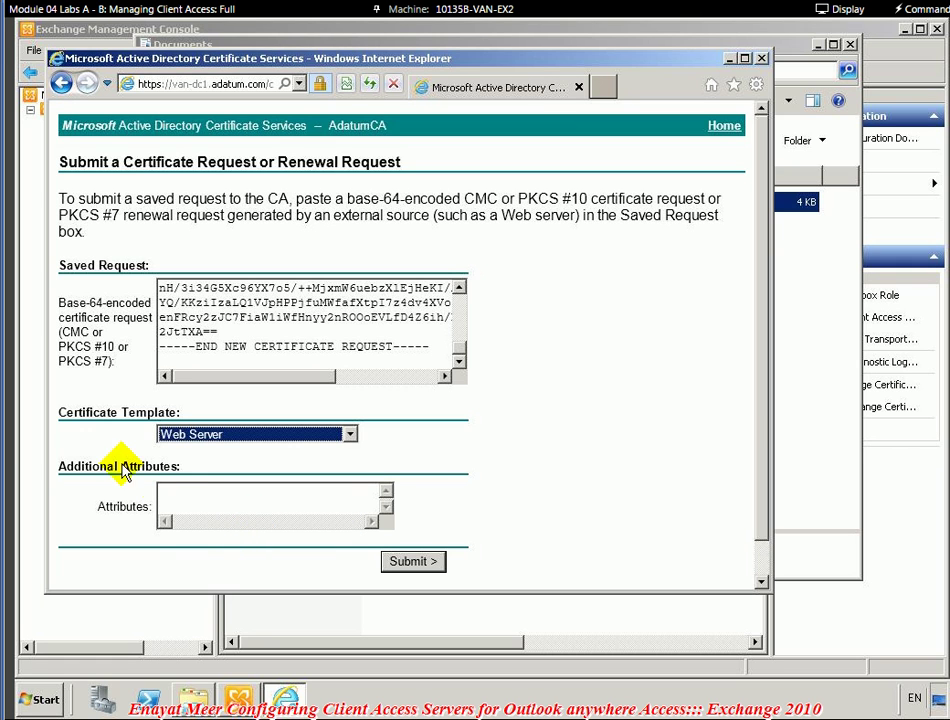
left_click(420, 563)
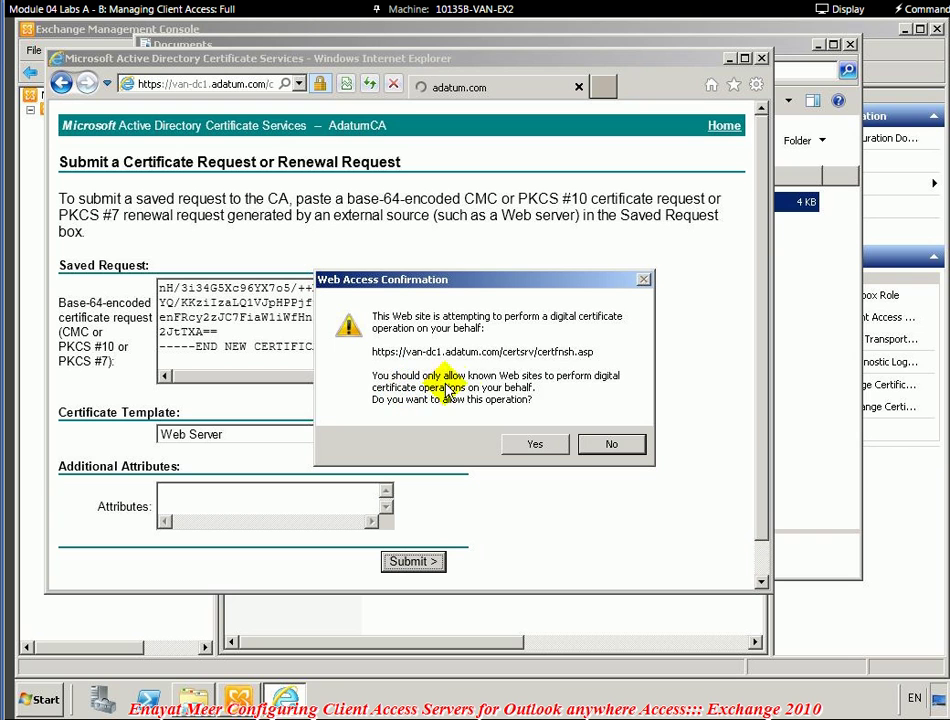
- Confirm the web access prompt, download the issued certificate as certnew.cer, and open it
left_click(530, 448)
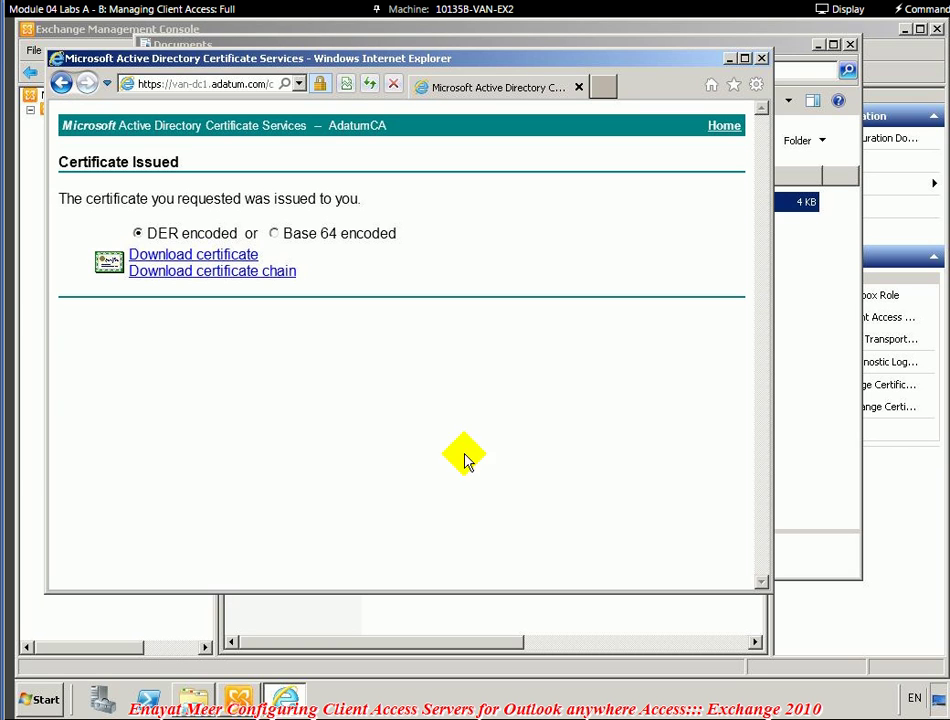
left_click(185, 265)
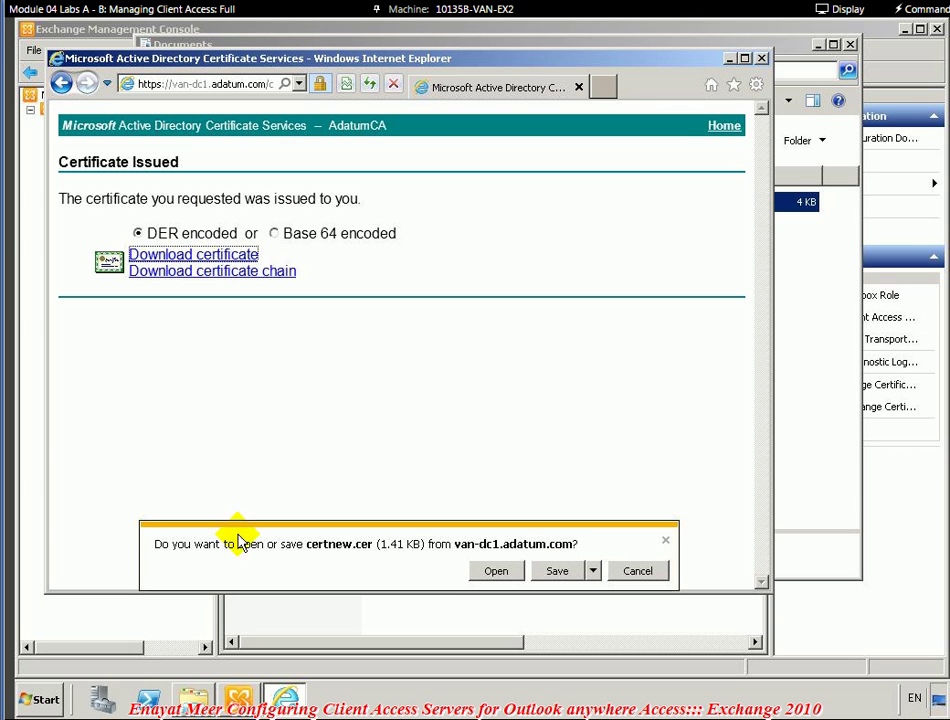
left_click(553, 572)
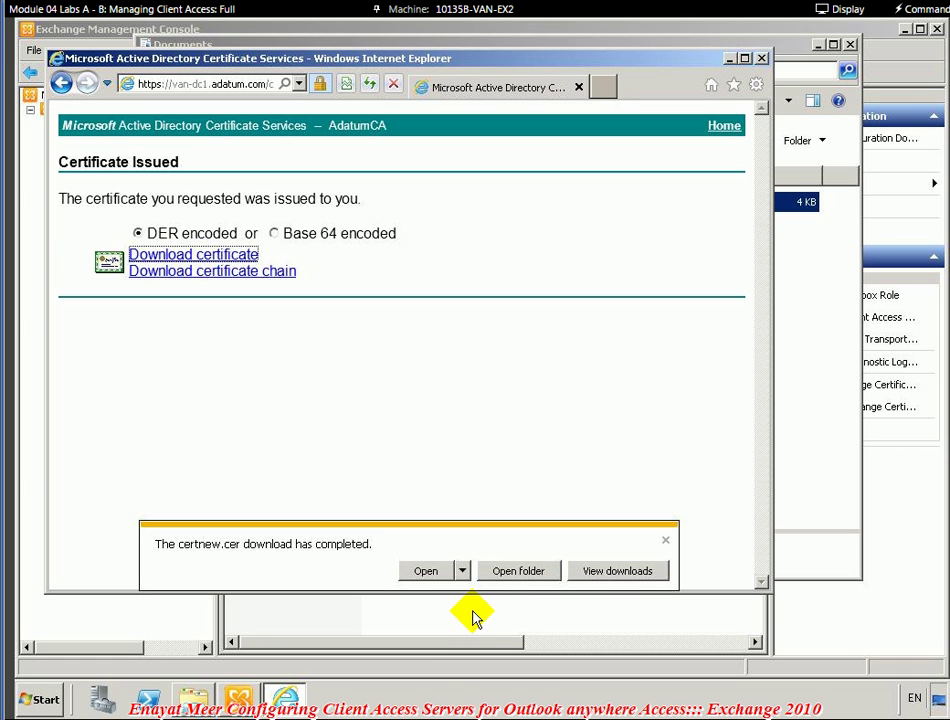
left_click(434, 577)
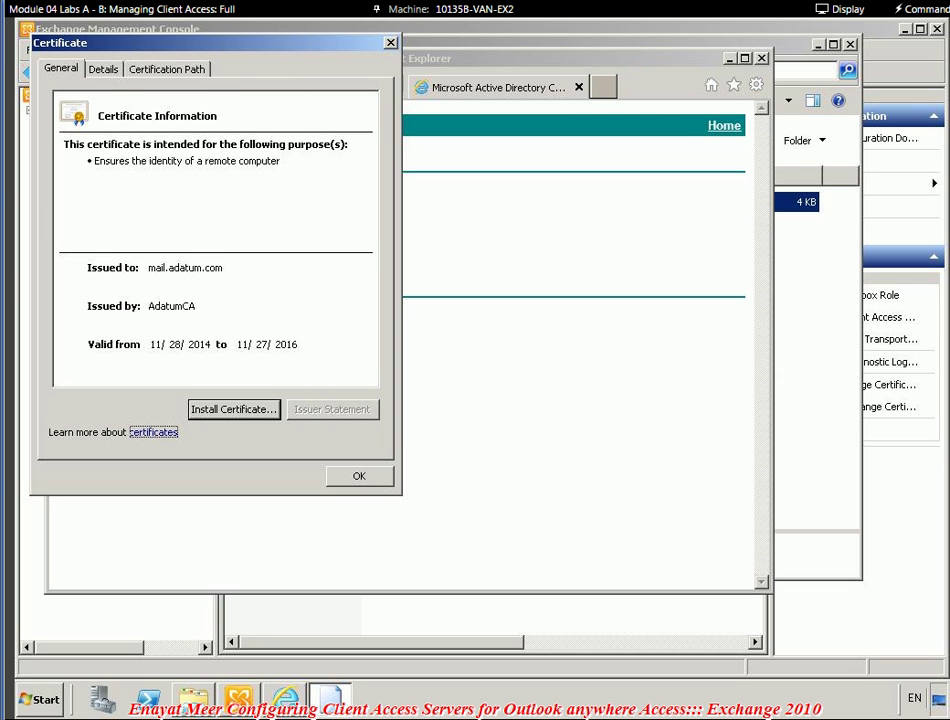
- Check the Subject (mail.adatum.com) and Subject Alternative Name DNS entries on the Details tab, then close the certificate
left_click(103, 70)
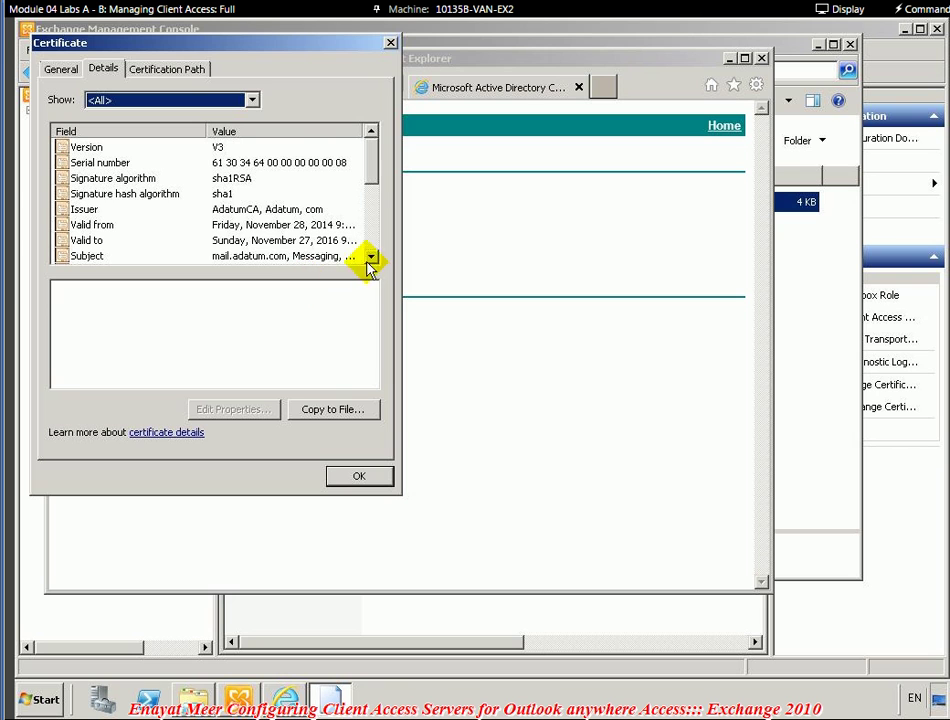
left_click(372, 257)
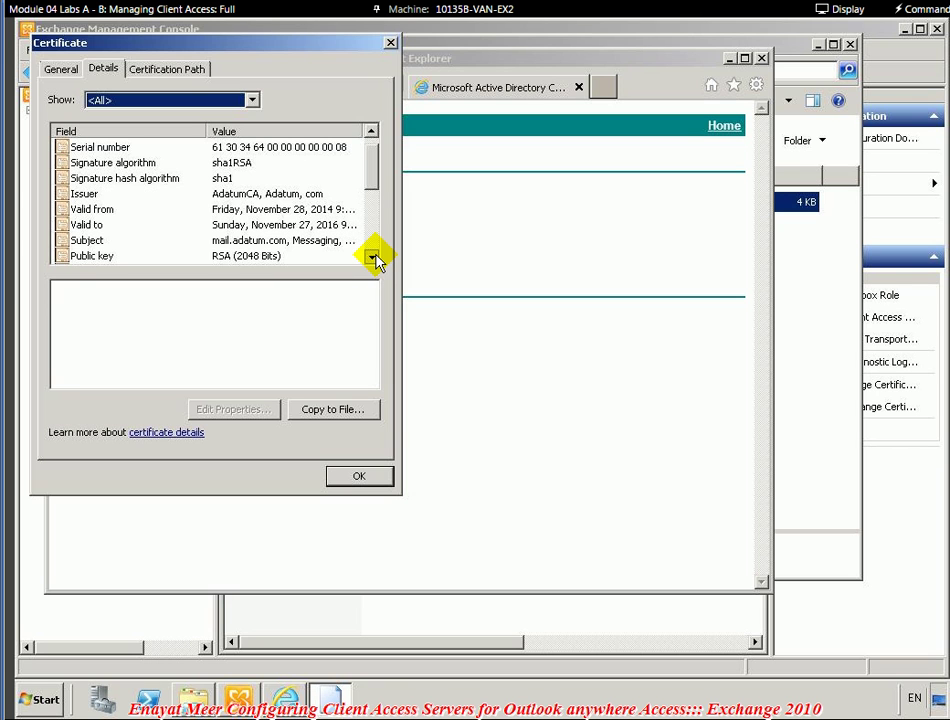
left_click(372, 257)
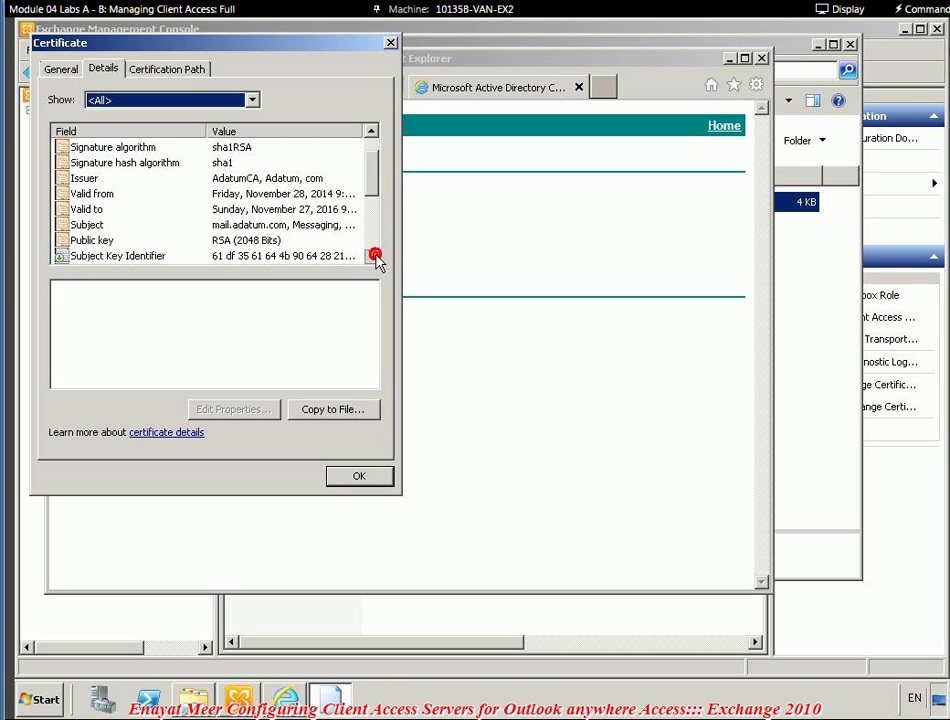
left_click(283, 223)
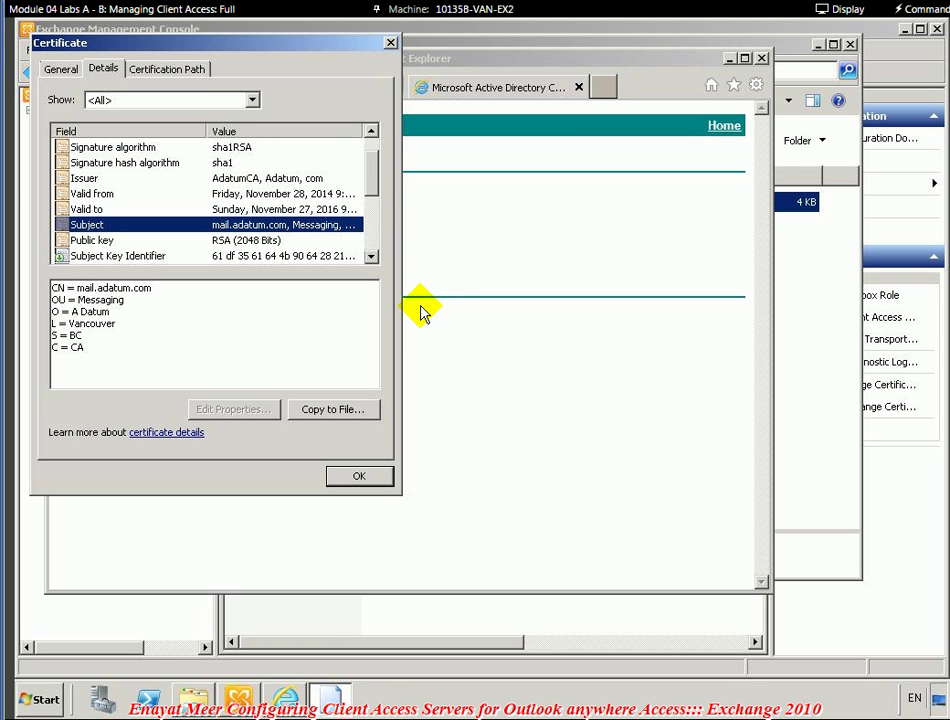
left_click(371, 257)
left_click(371, 257)
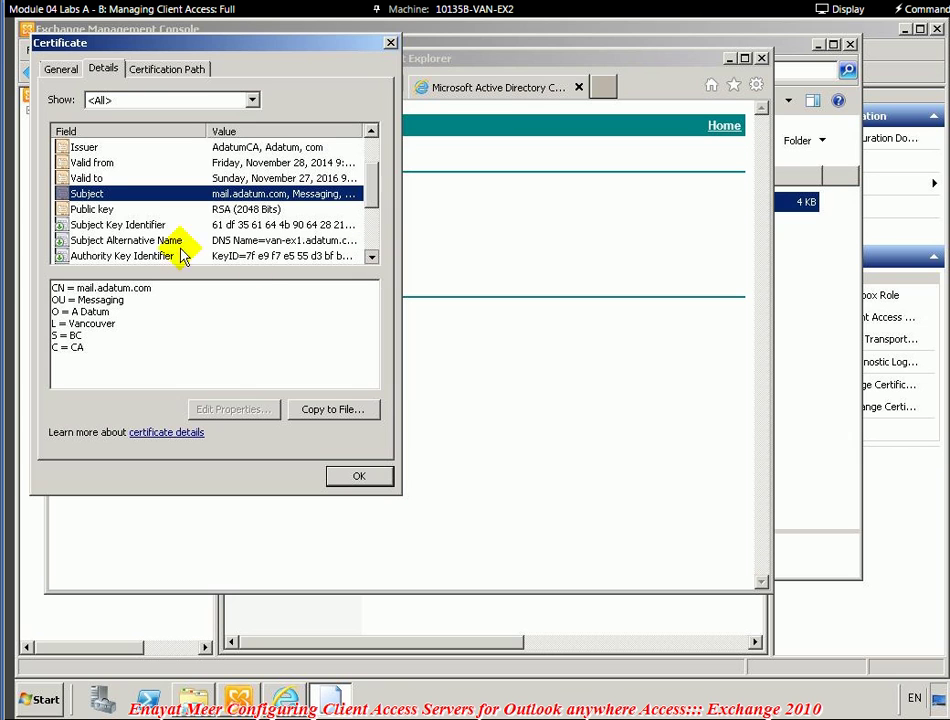
left_click(117, 240)
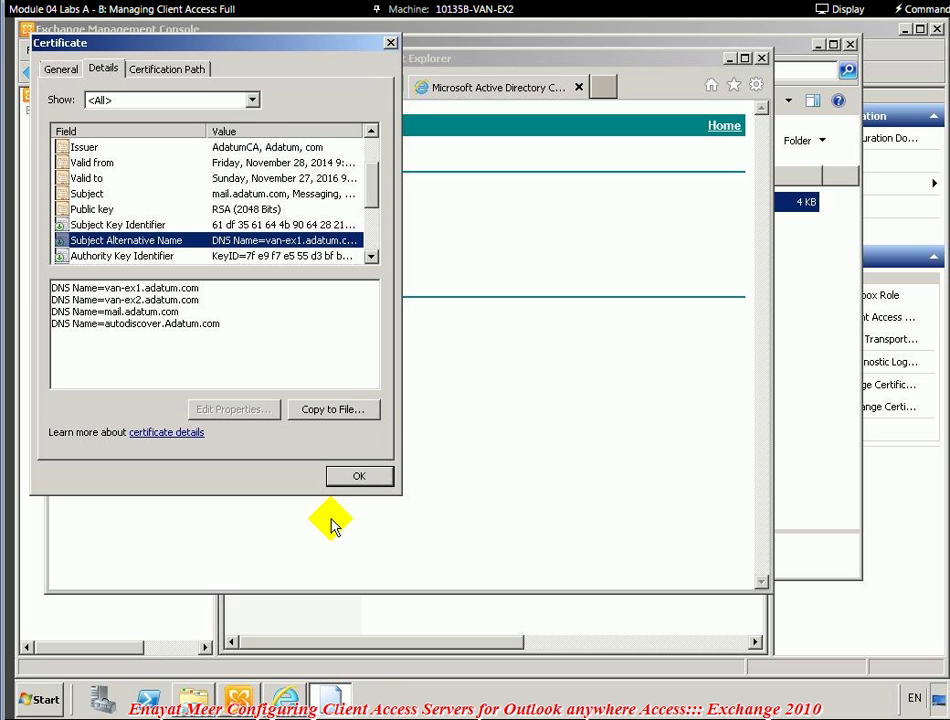
left_click(355, 479)
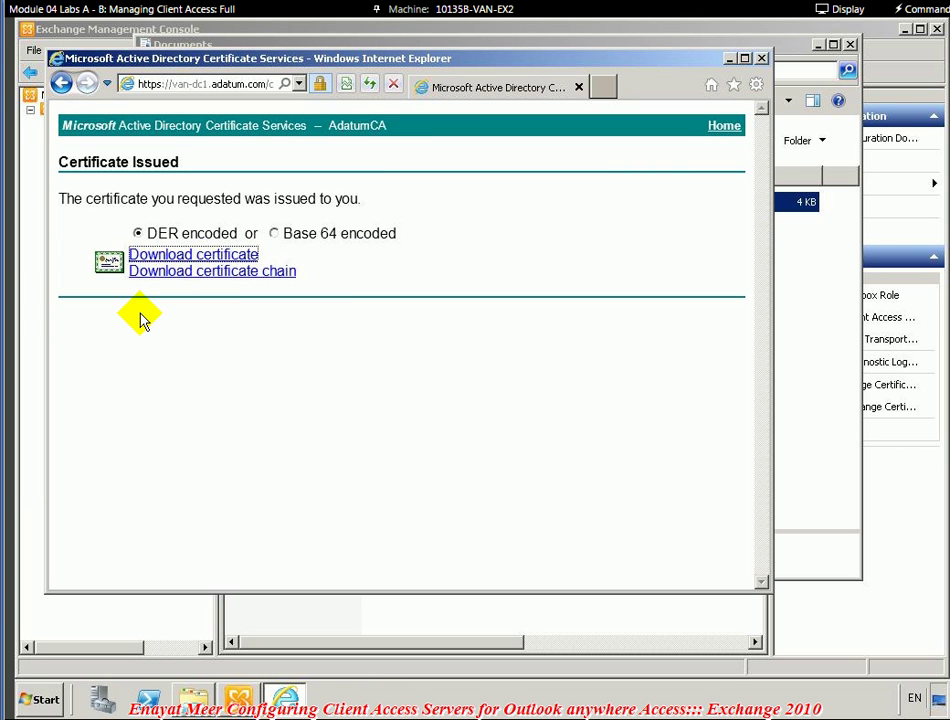
- In Word, end the CA request bullet with the admin sign-in credentials note and 'I am taking a break… will be back for video 2'
mouse_move(239, 698)
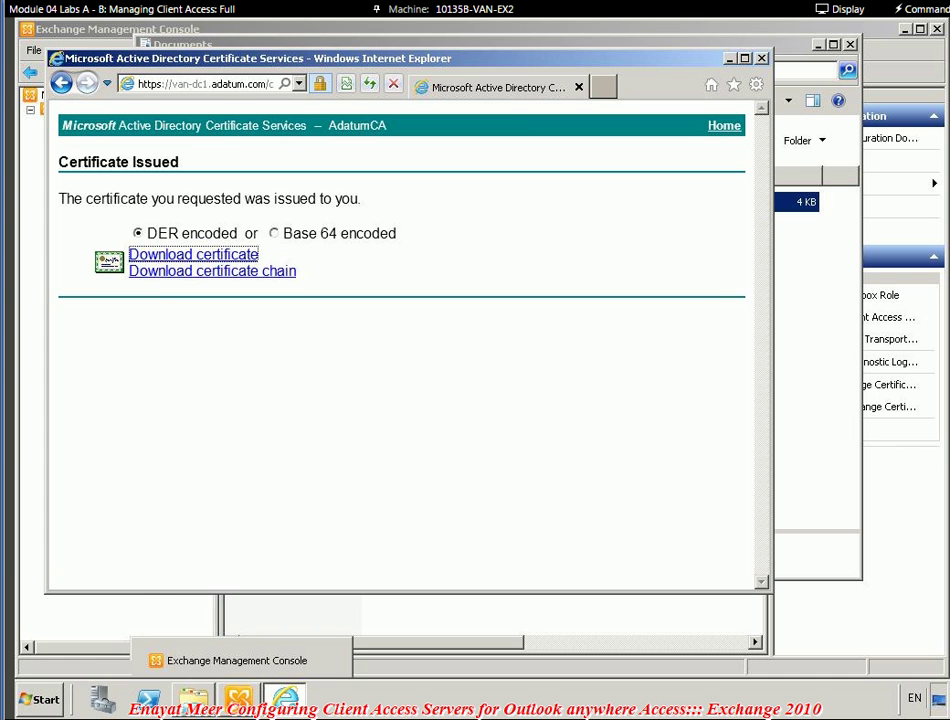
key("alt+Tab")
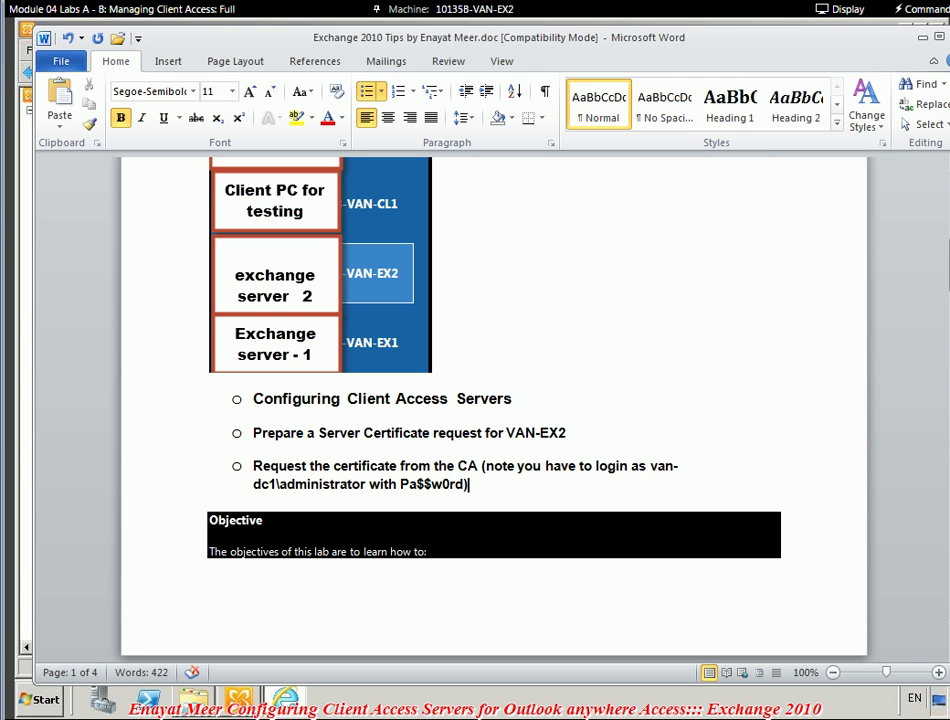
type("van-dc1\\administrator with Pa$$w0rd) – ")
type("I am tak")
type("ing a break")
type(" at this po")
type("int and e")
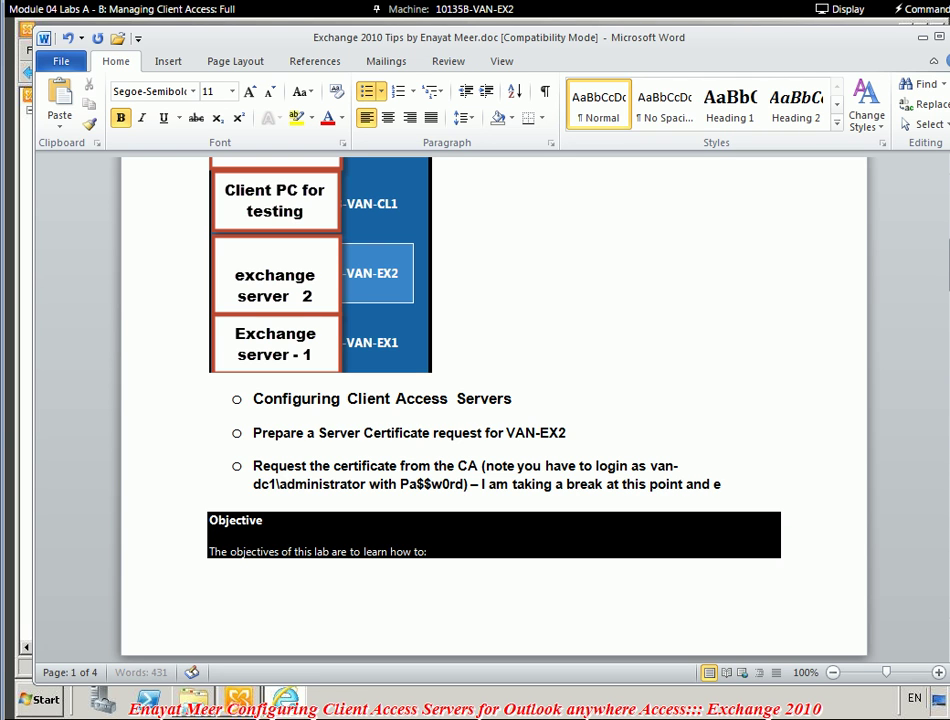
key("BackSpace")
type("will be back f")
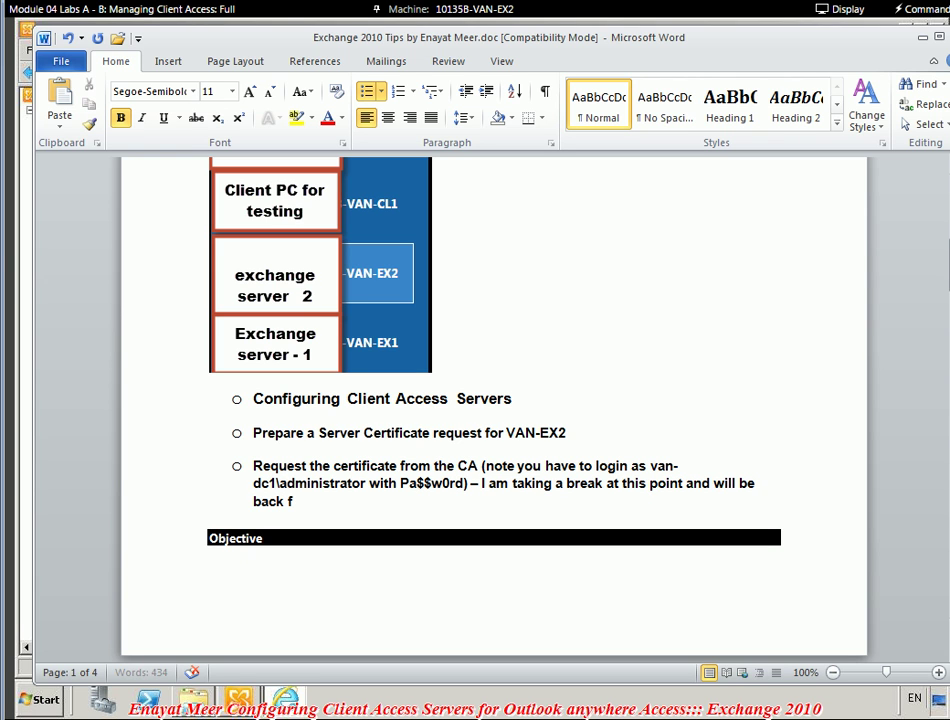
type("or video 2")
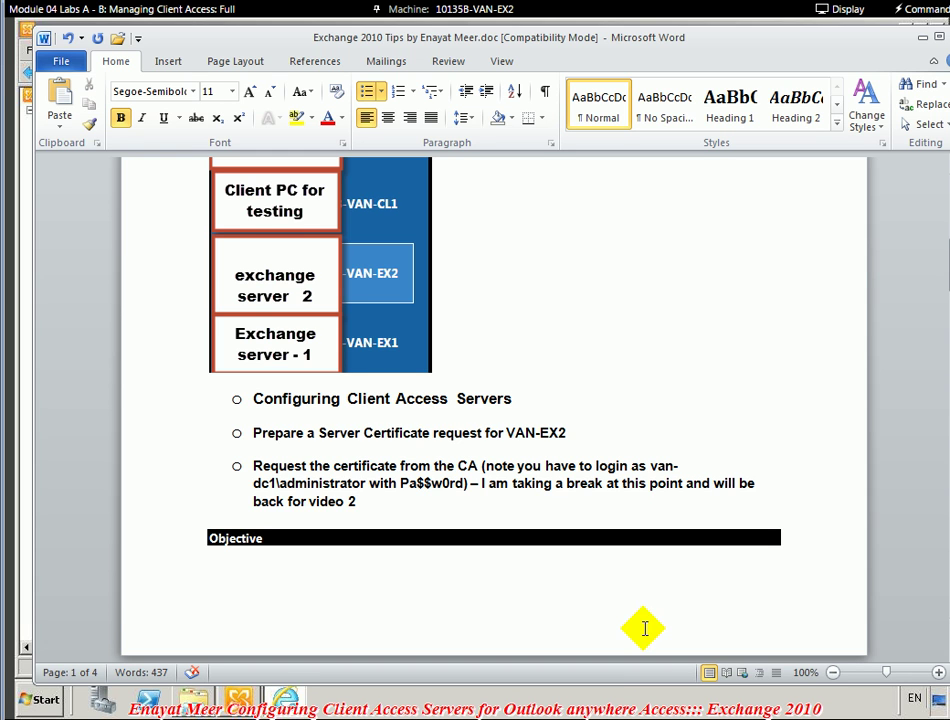
scroll(643, 628, "down", 3)
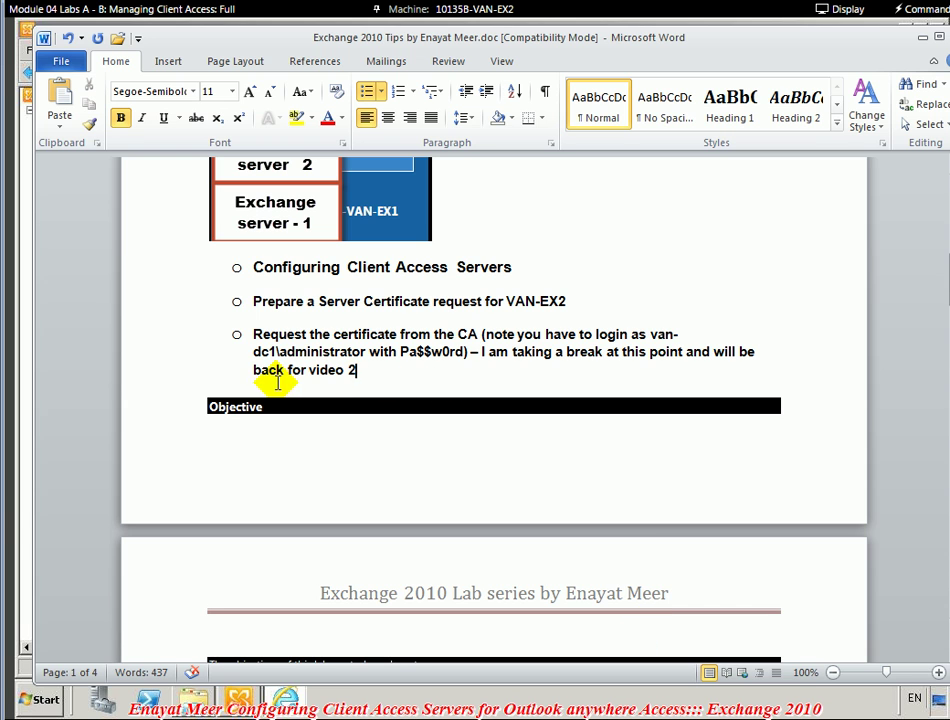